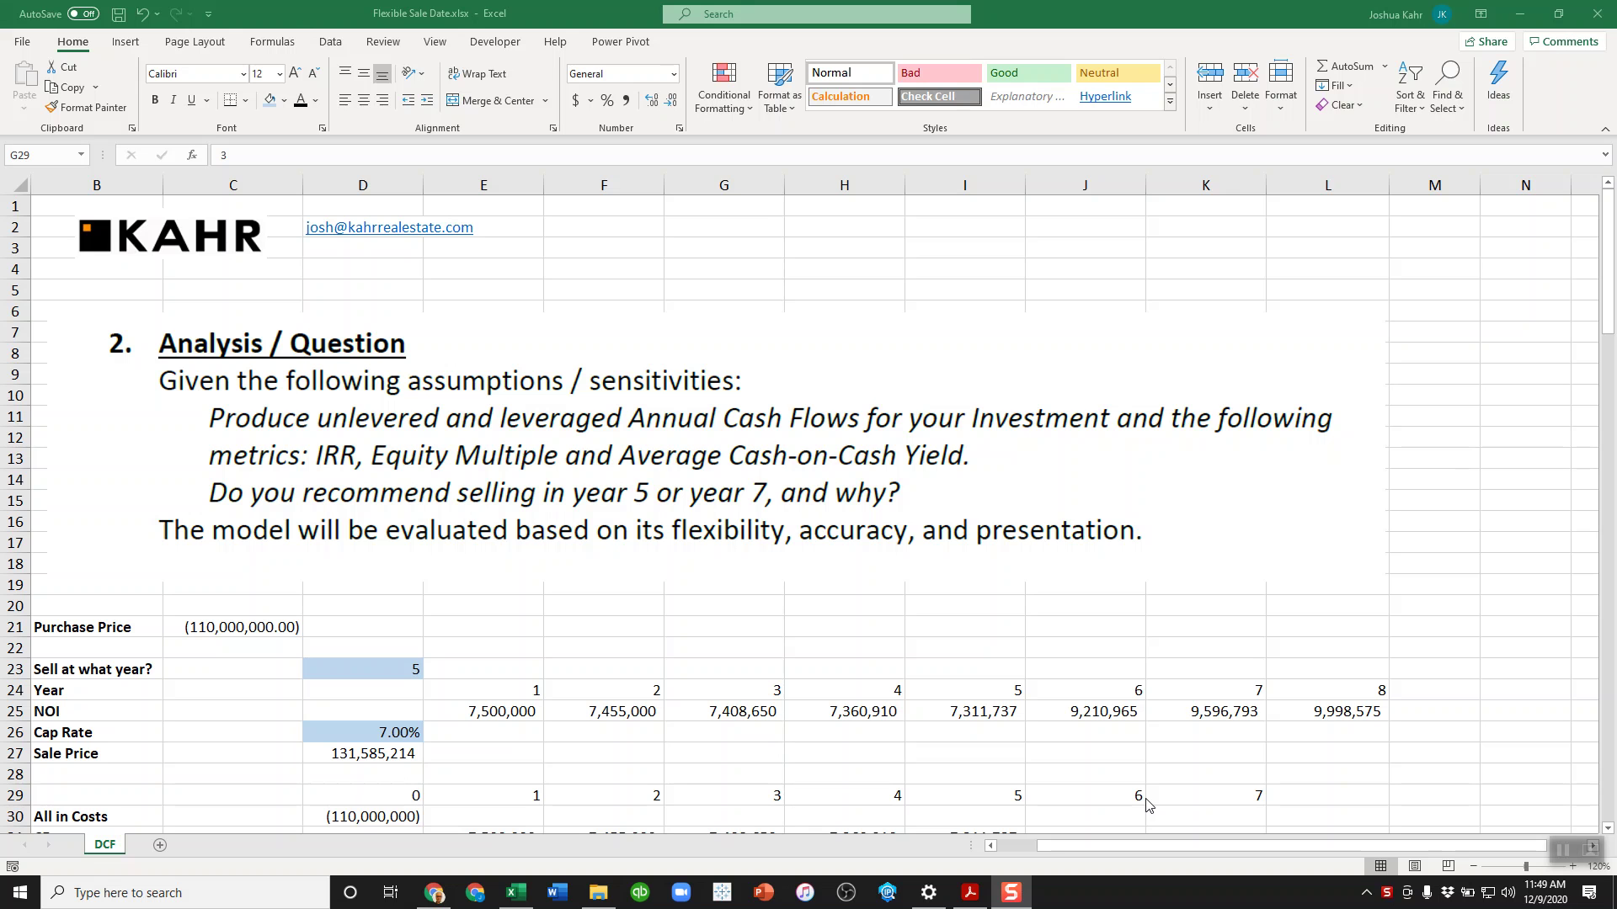
Remove both decimals from the Purchase Price in C21 so it reads (110,000,000).
left_click(696, 532)
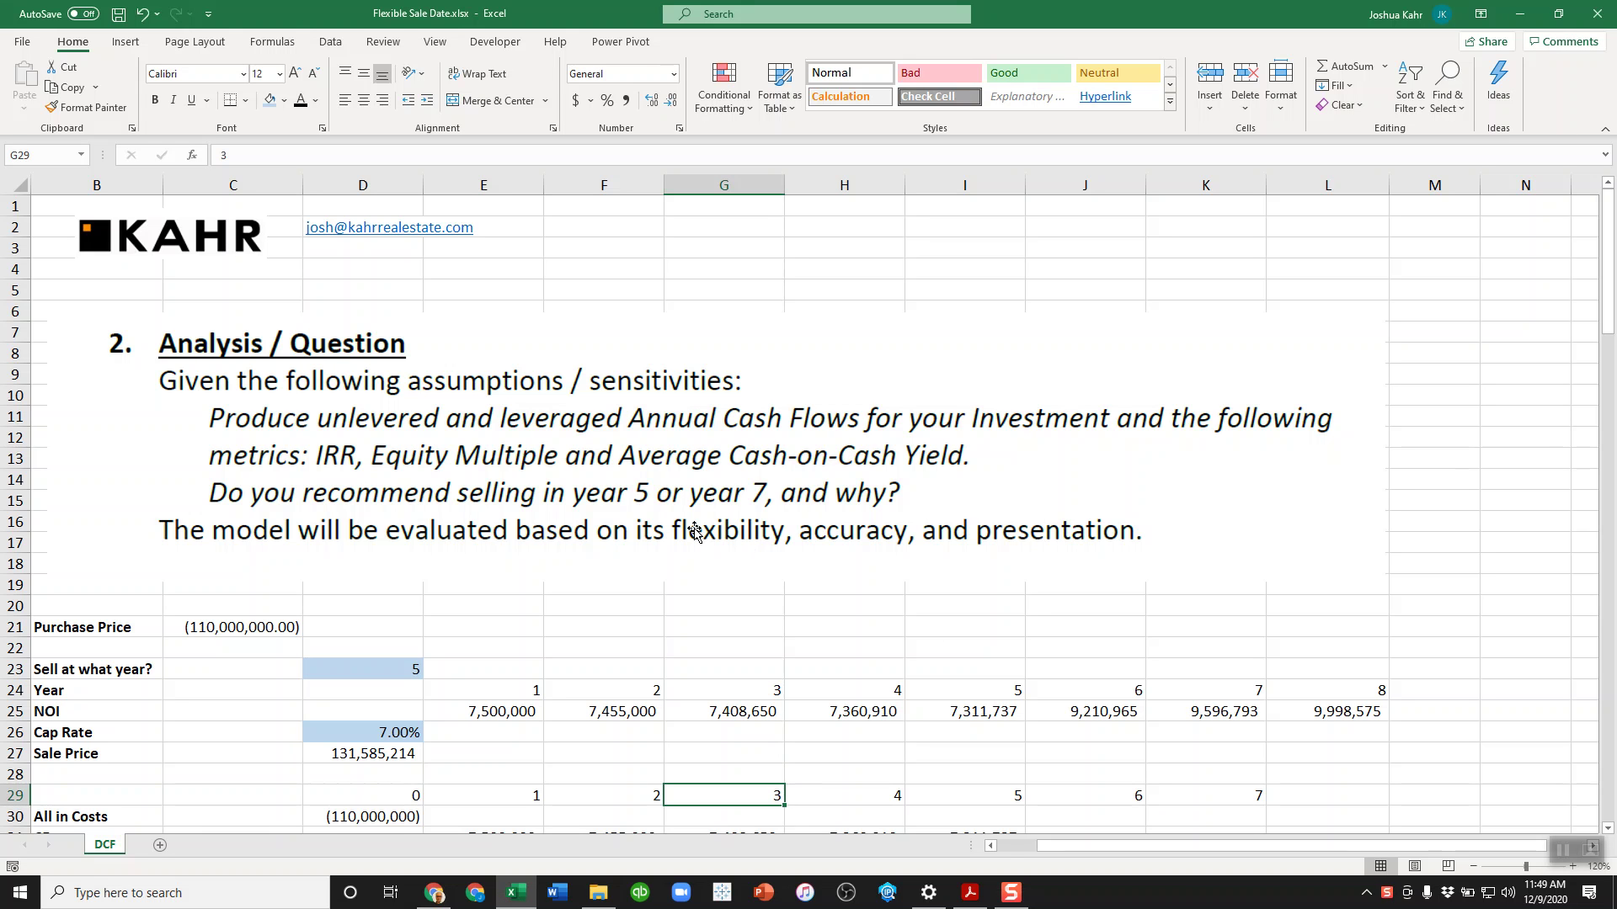
left_click(612, 470)
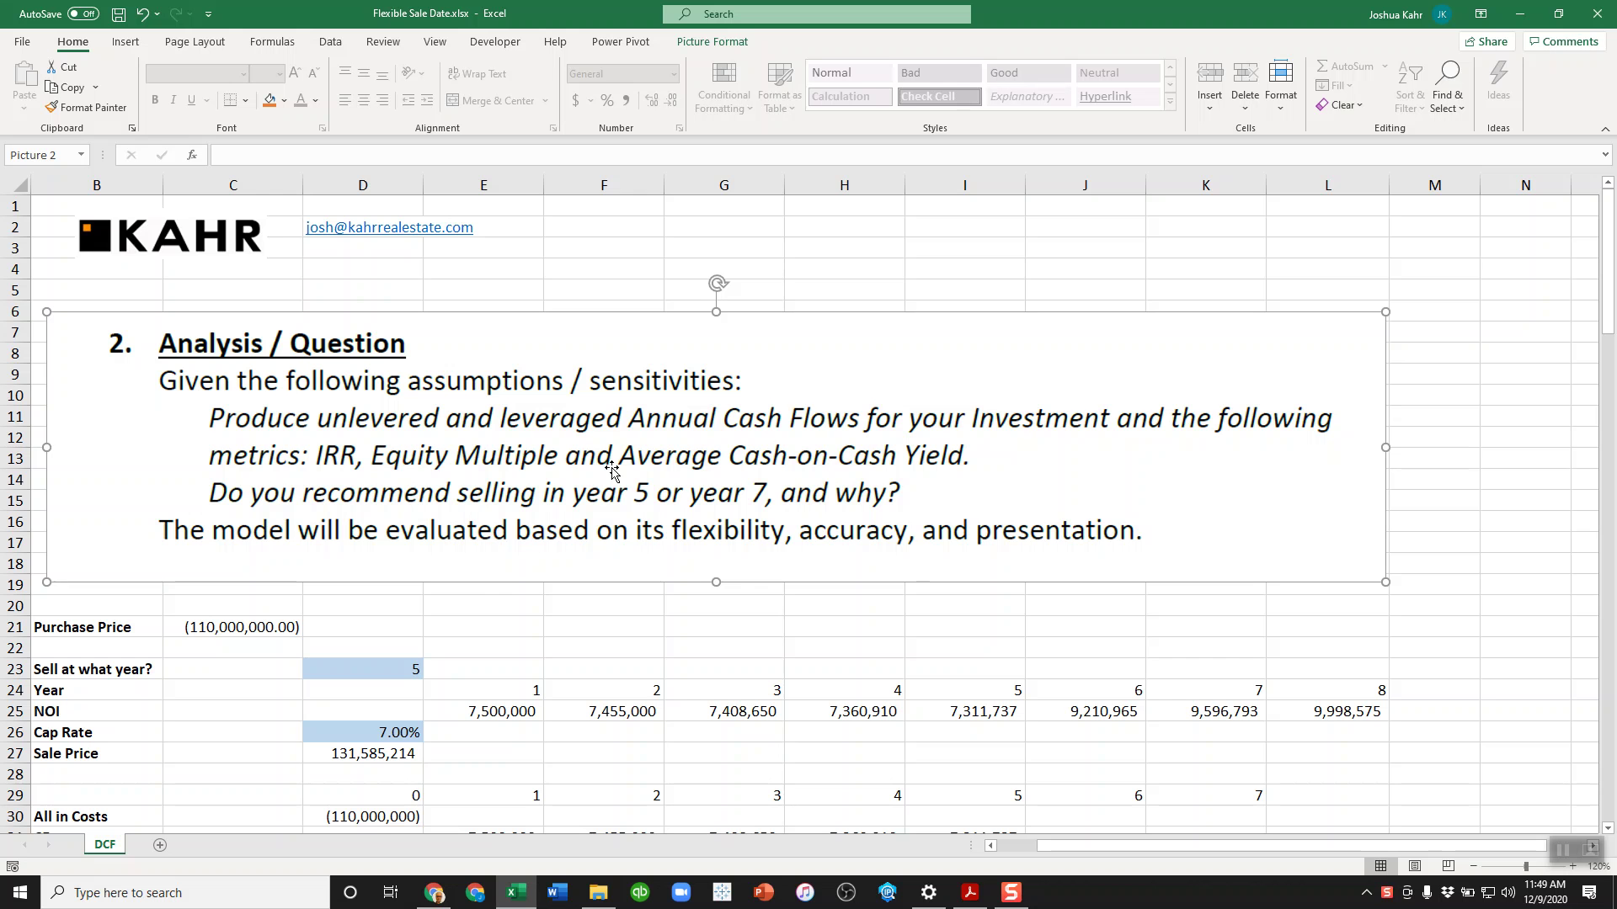
left_click(506, 601)
scroll(506, 601, "down", 5)
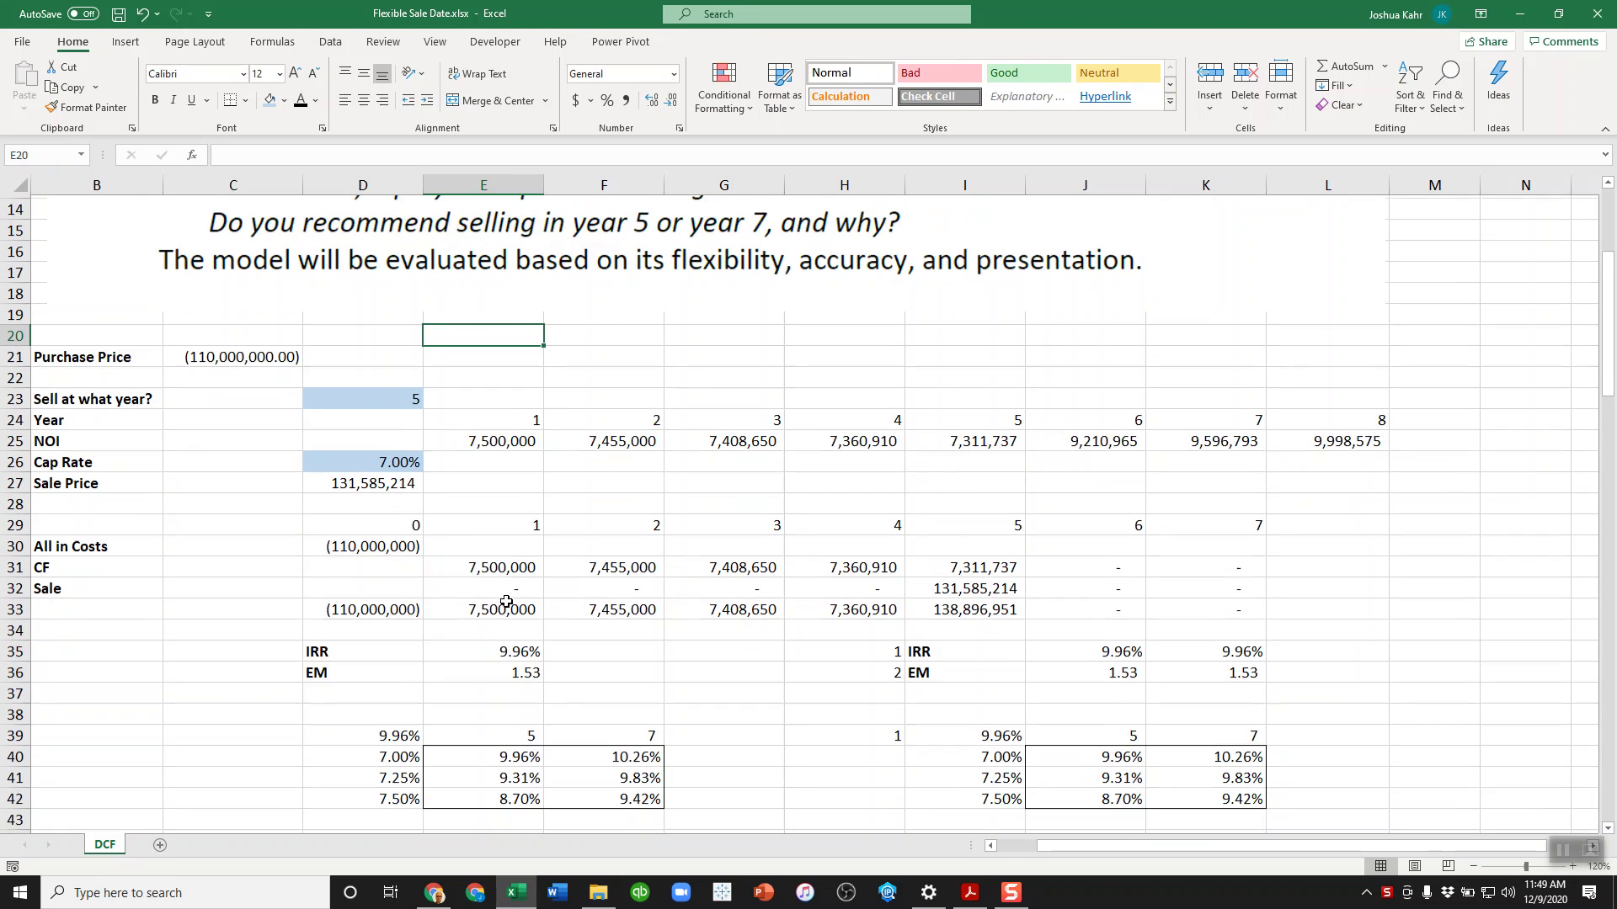
scroll(863, 353, "up", 1)
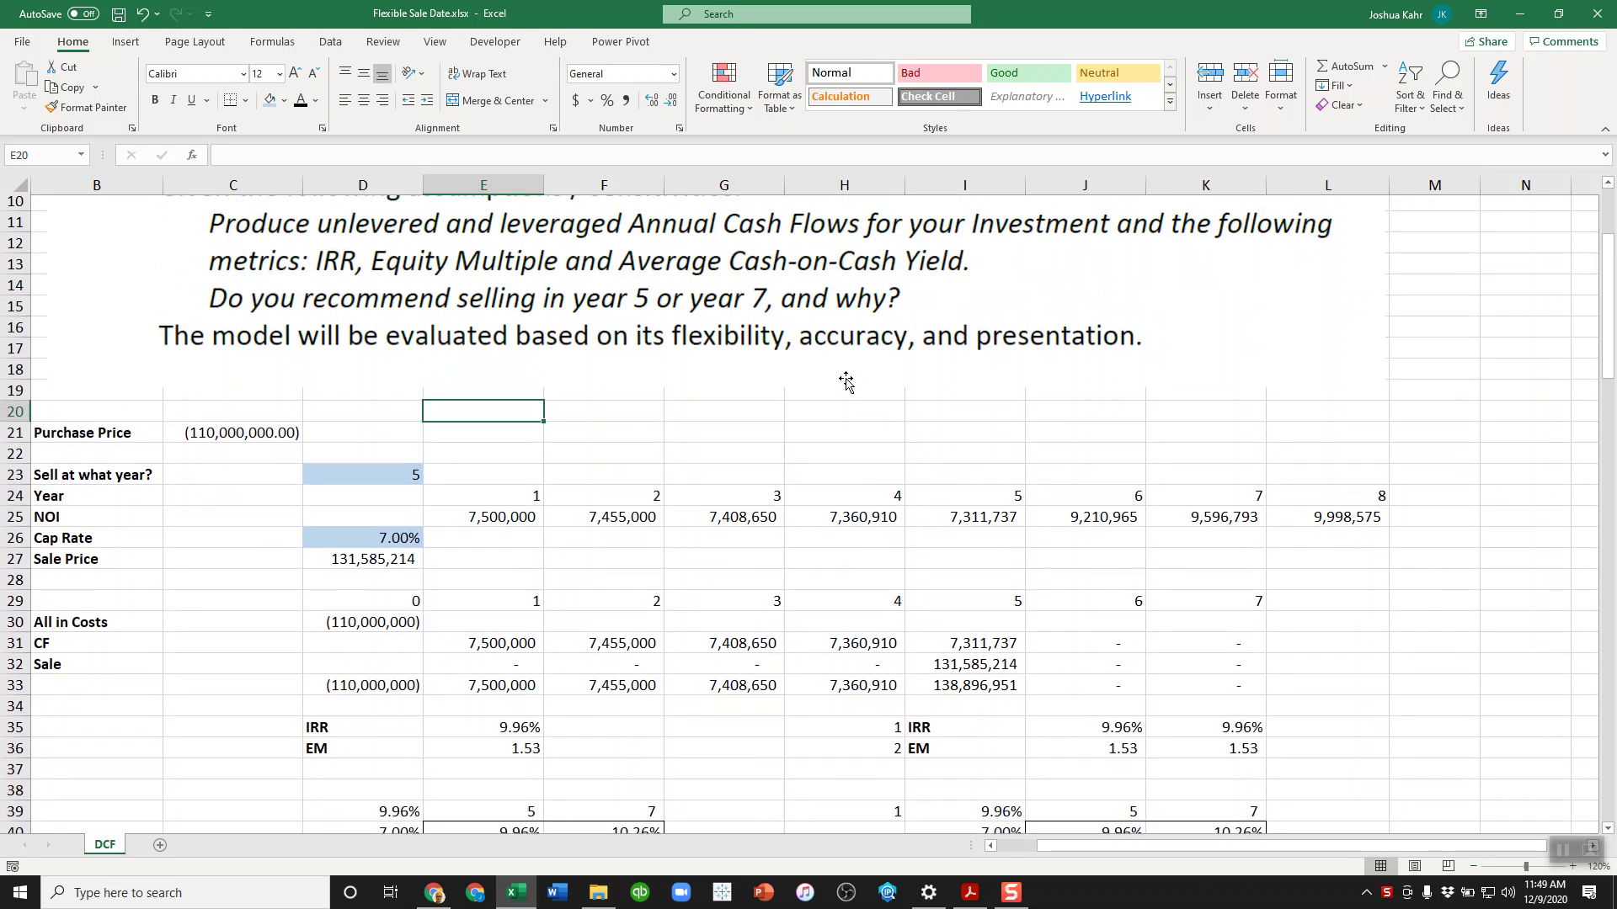
scroll(616, 378, "down", 1)
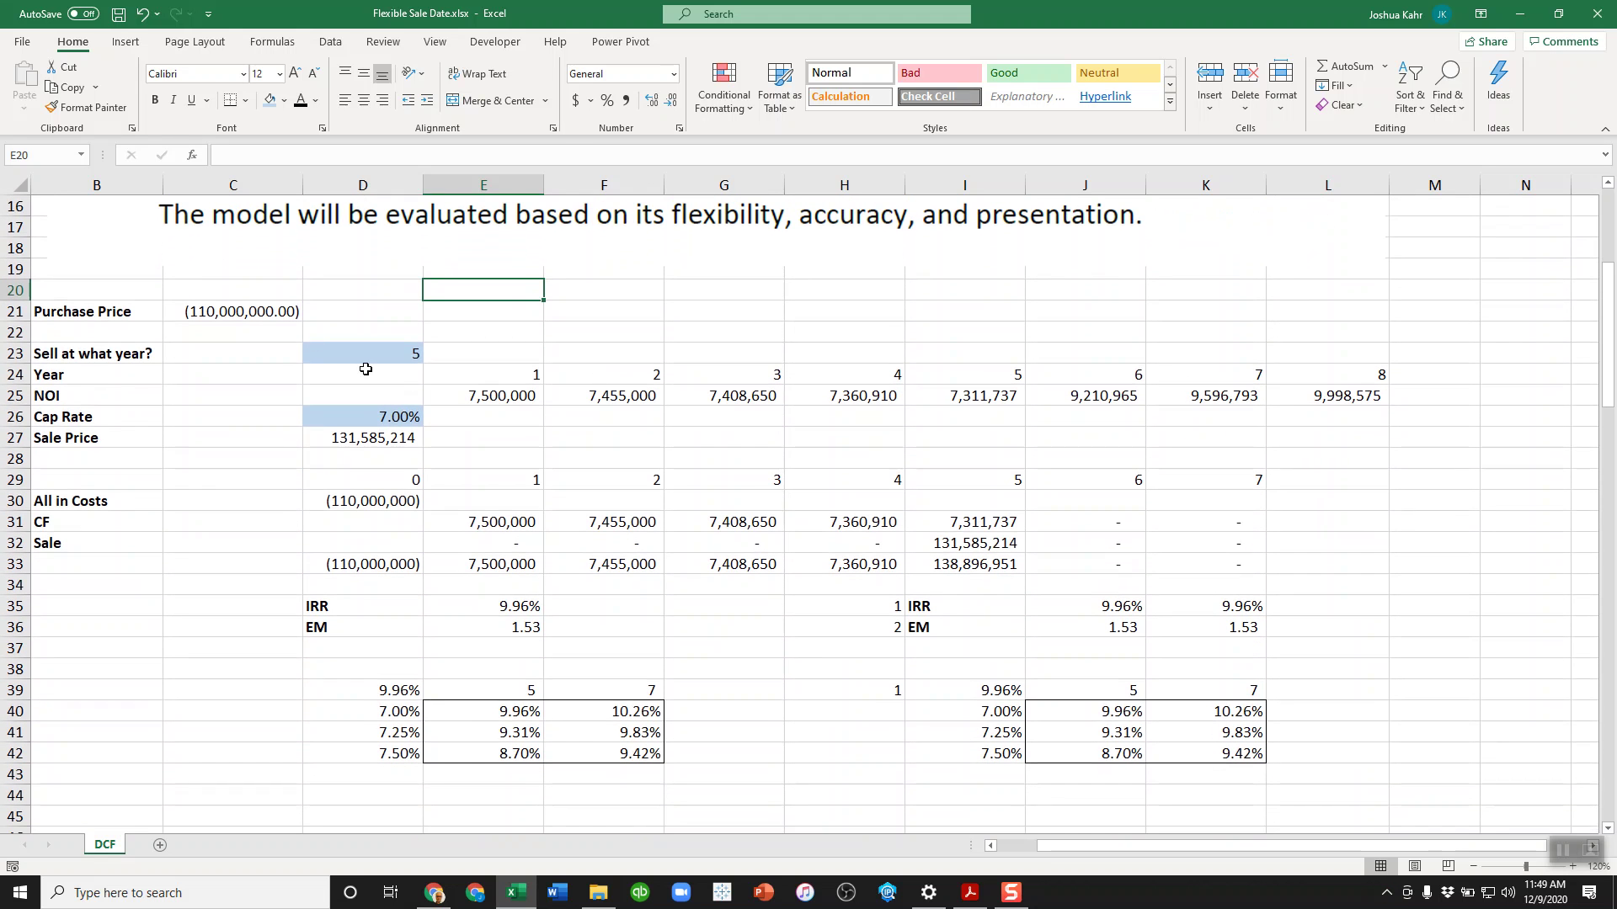
left_click(232, 313)
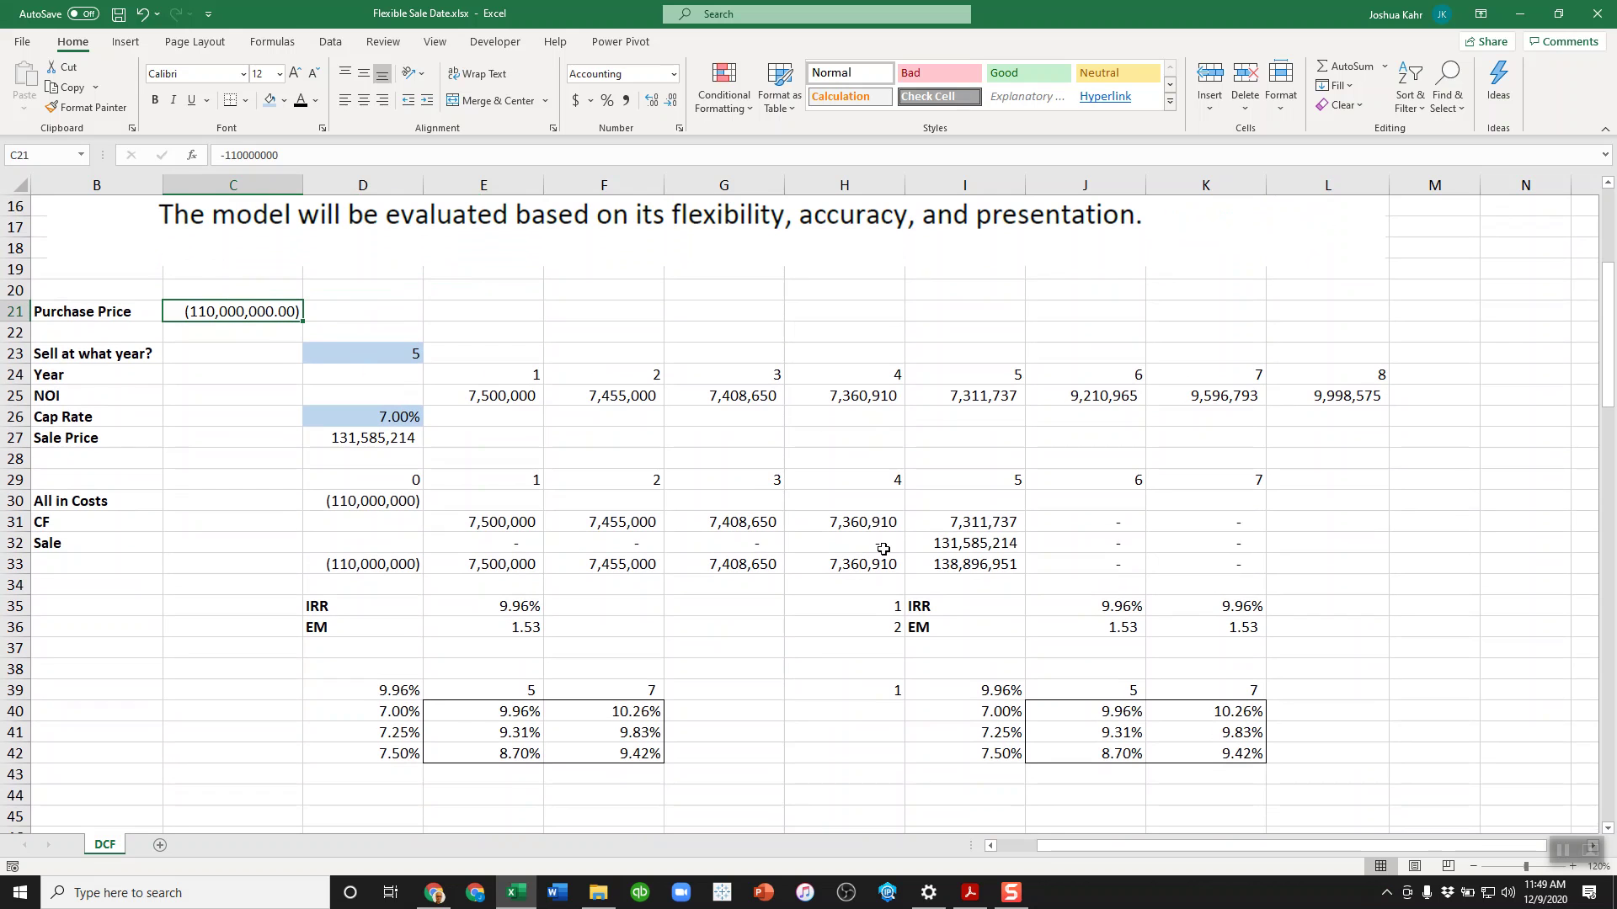
left_click(671, 100)
left_click(671, 100)
Review the sale-year input D23, cap rate D26, year 1–8 NOI and the Sale Price in D27.
left_click(381, 353)
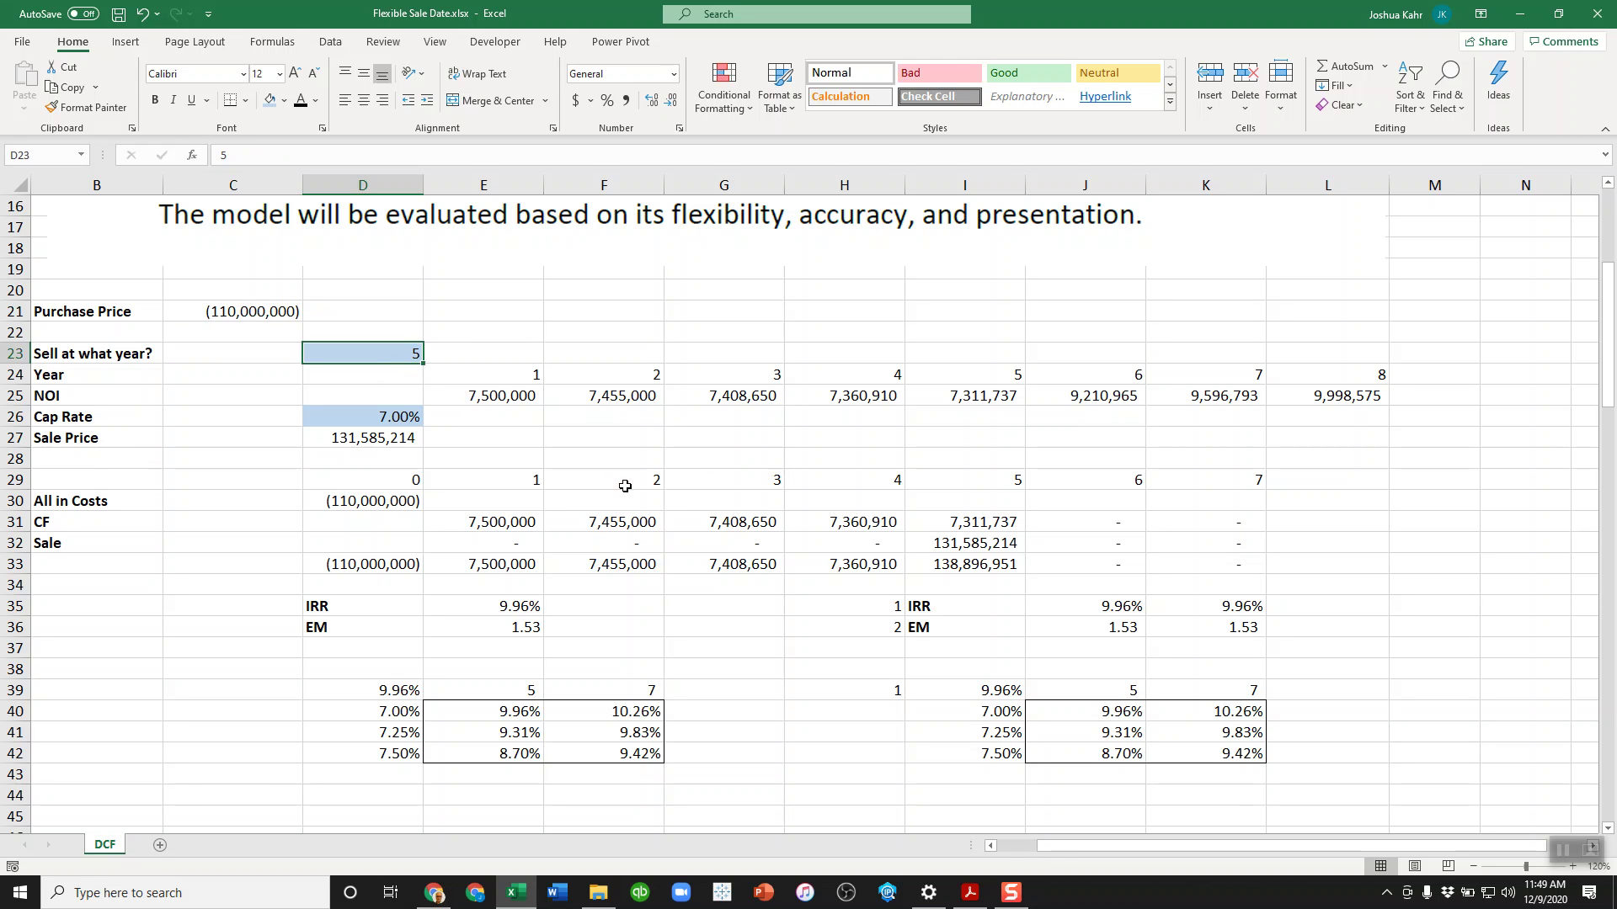
left_click(392, 418)
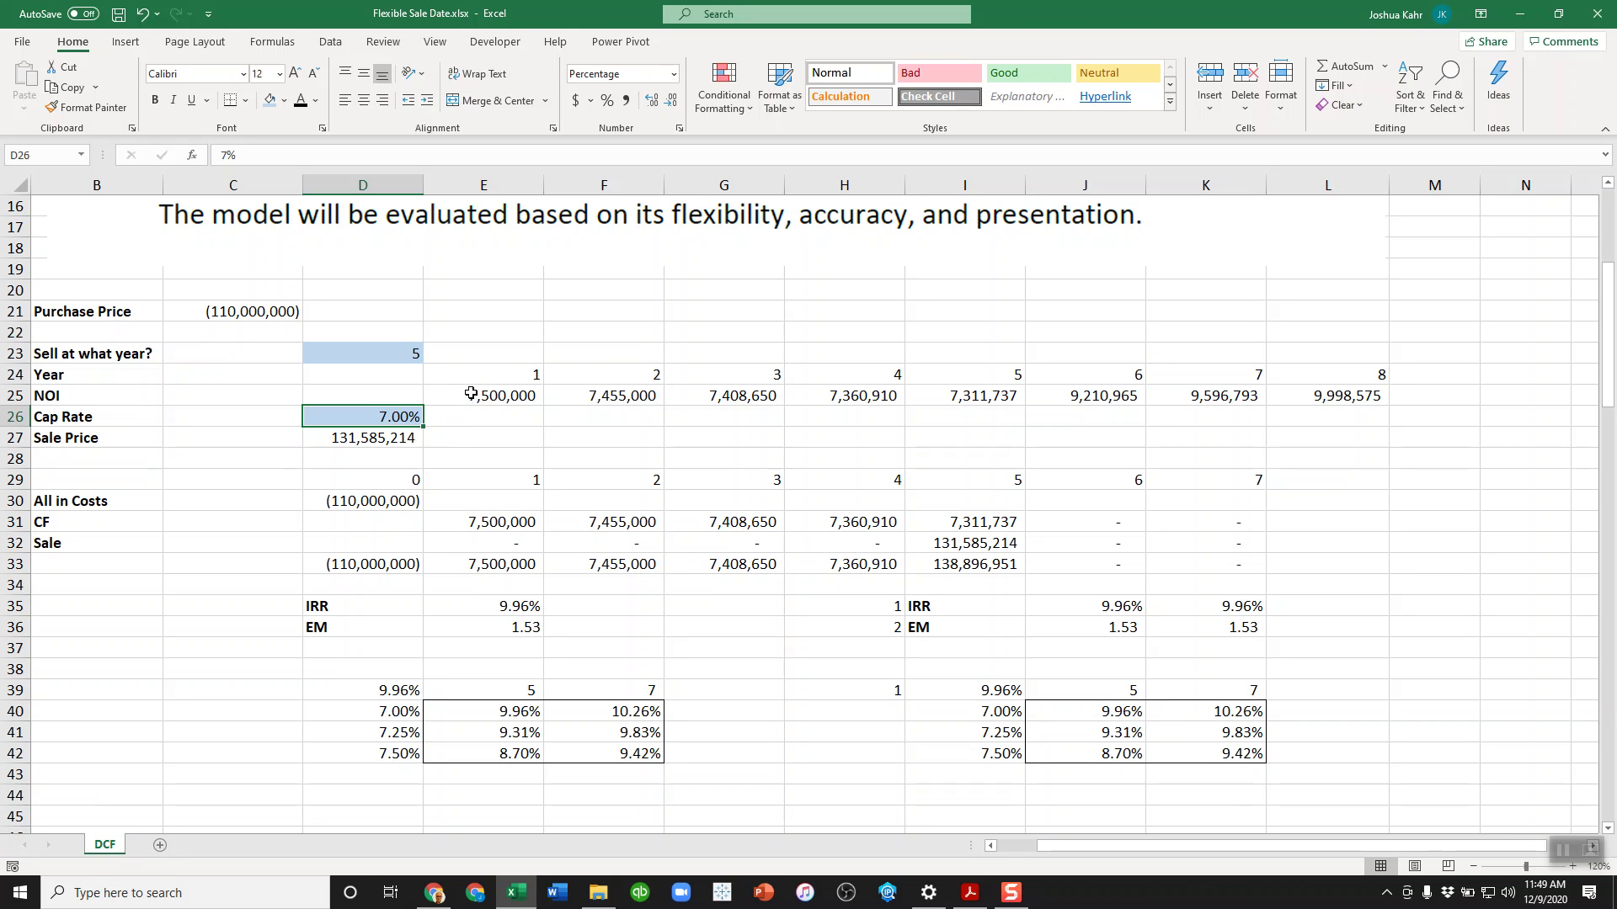
left_click_drag(485, 397, 1316, 401)
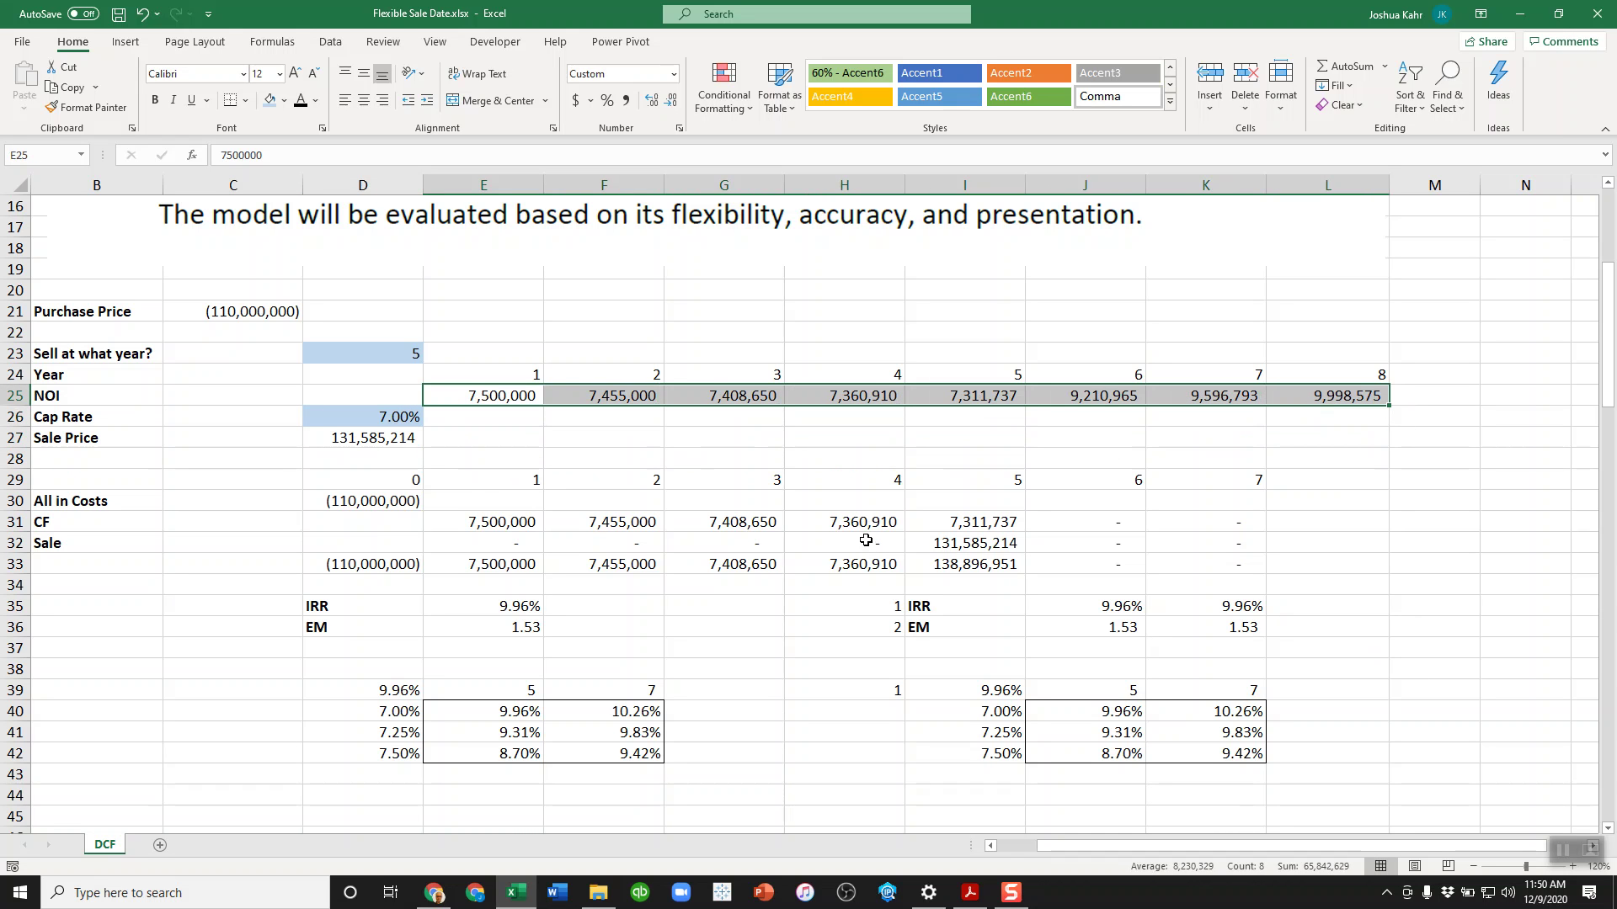
left_click(1106, 403)
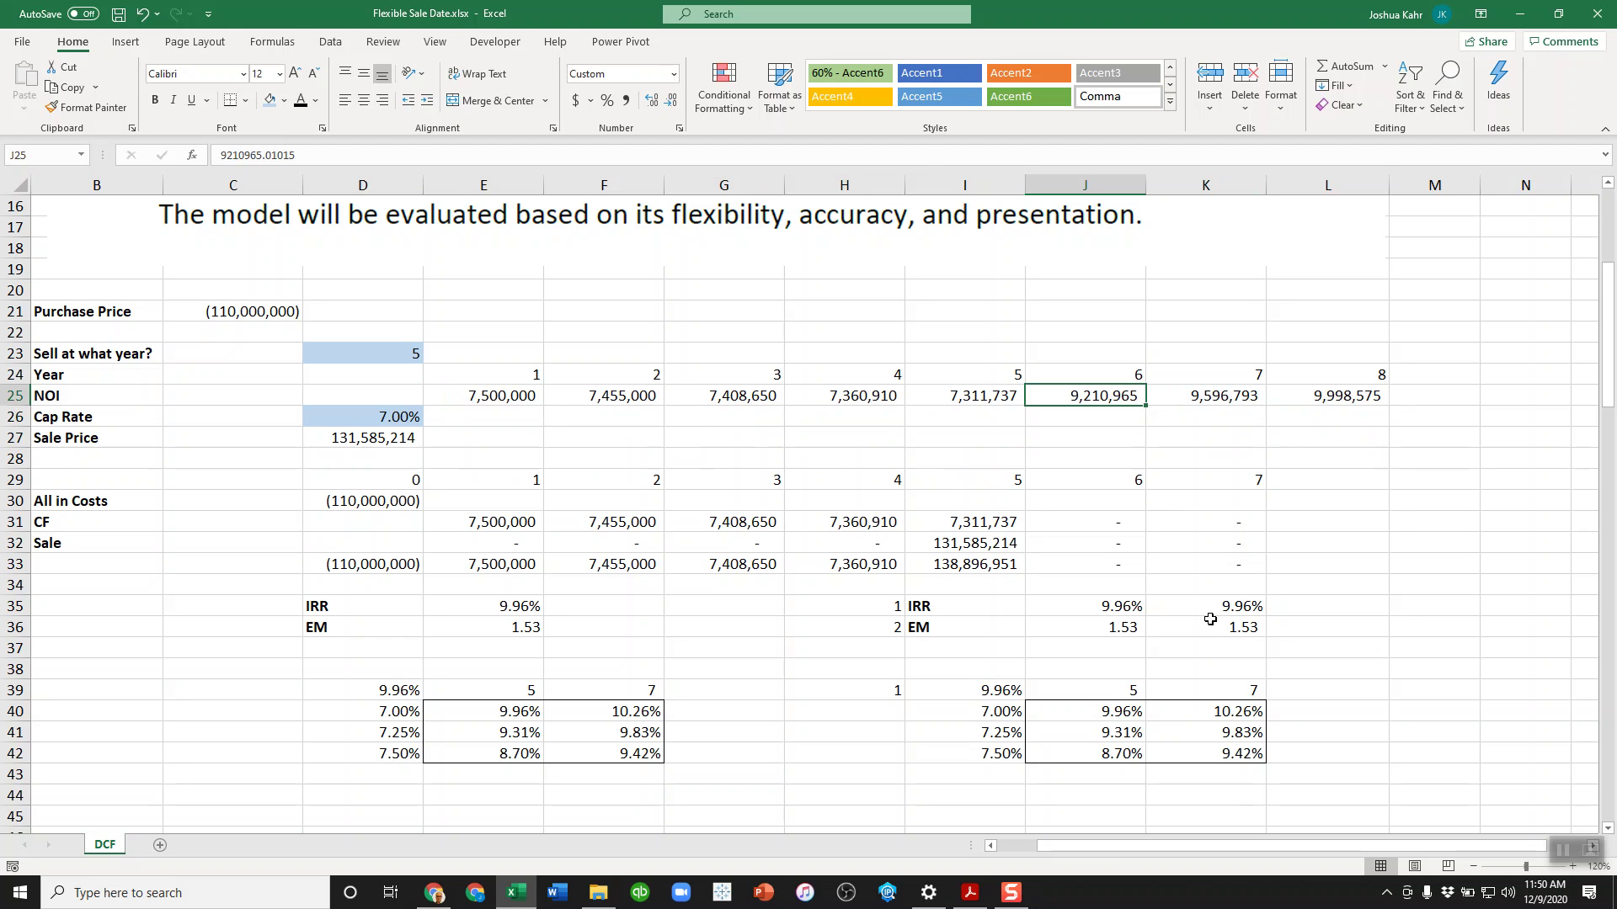
left_click_drag(1135, 369, 1128, 393)
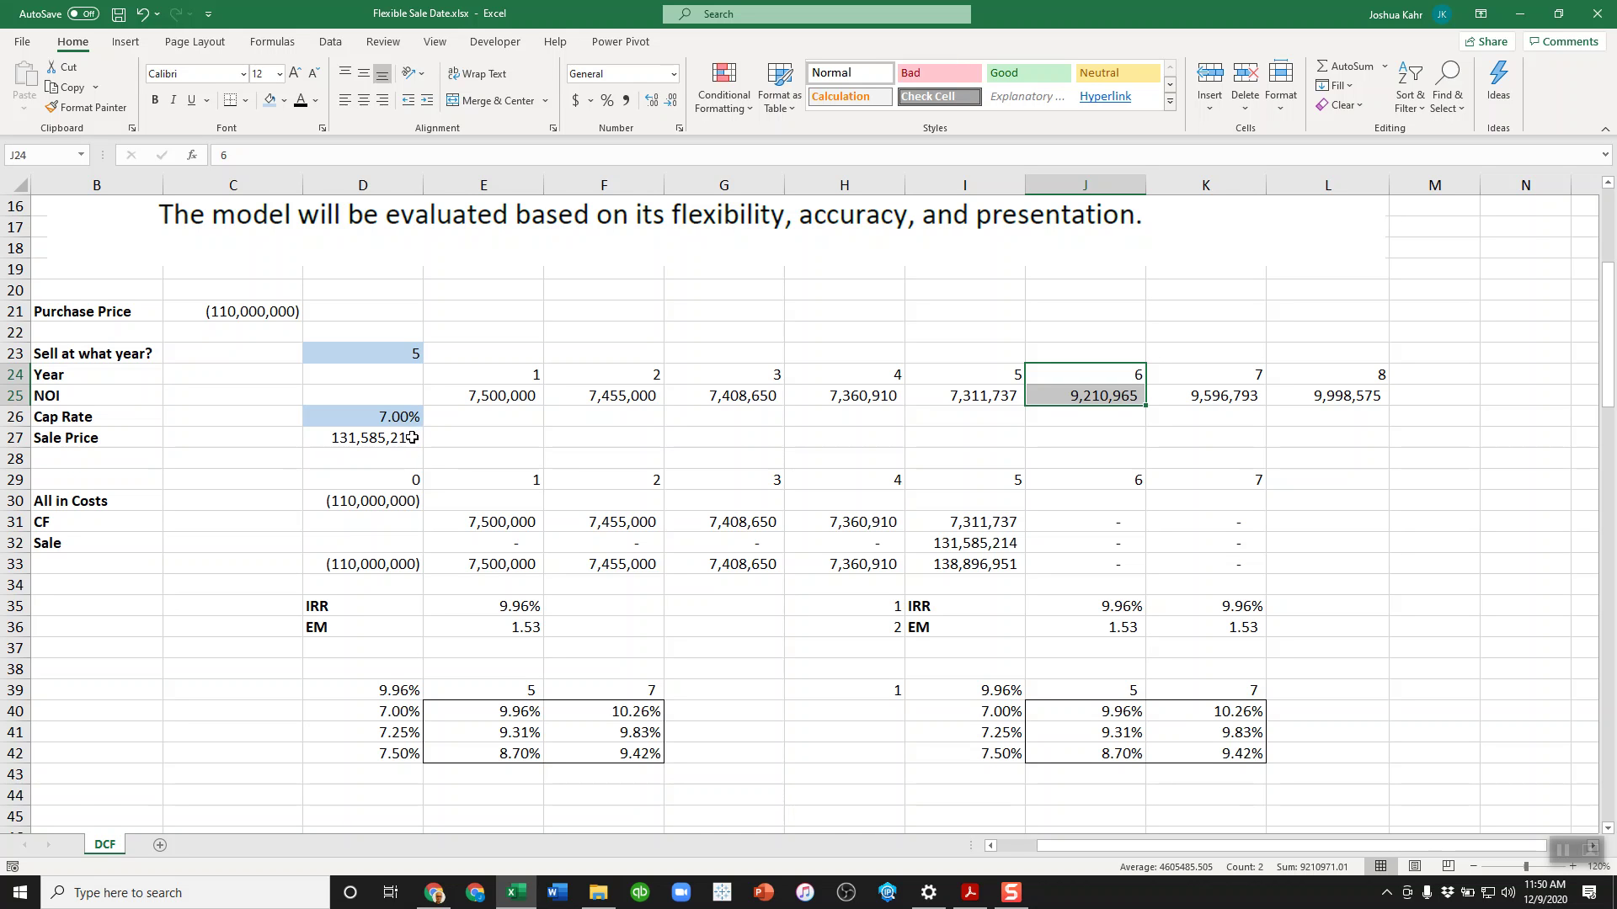
left_click(400, 355)
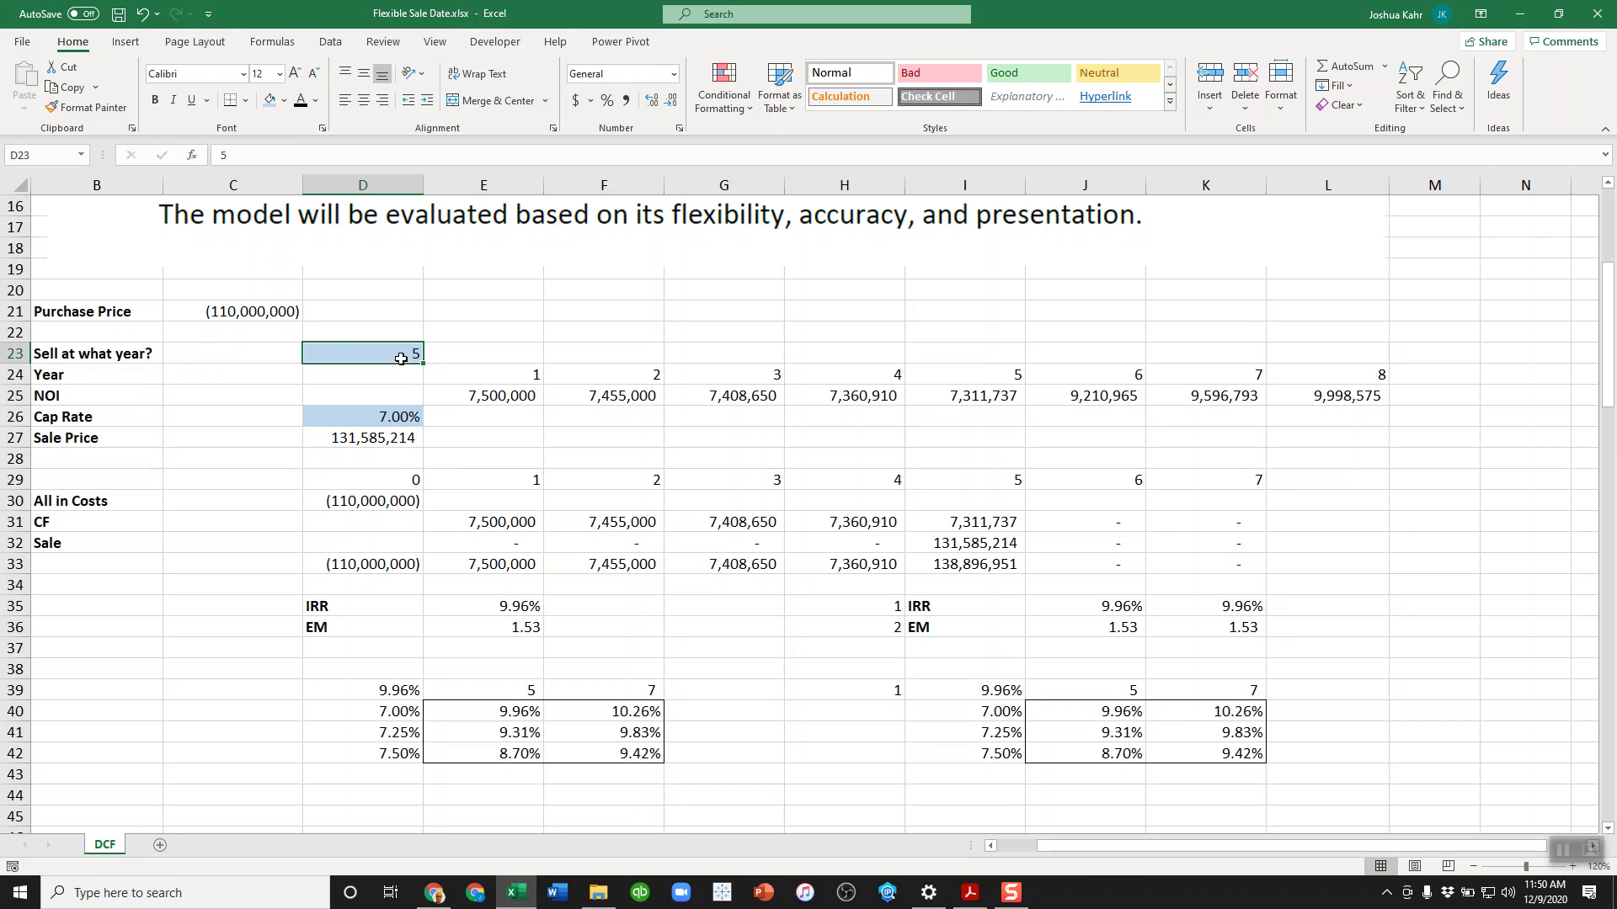
left_click(408, 439)
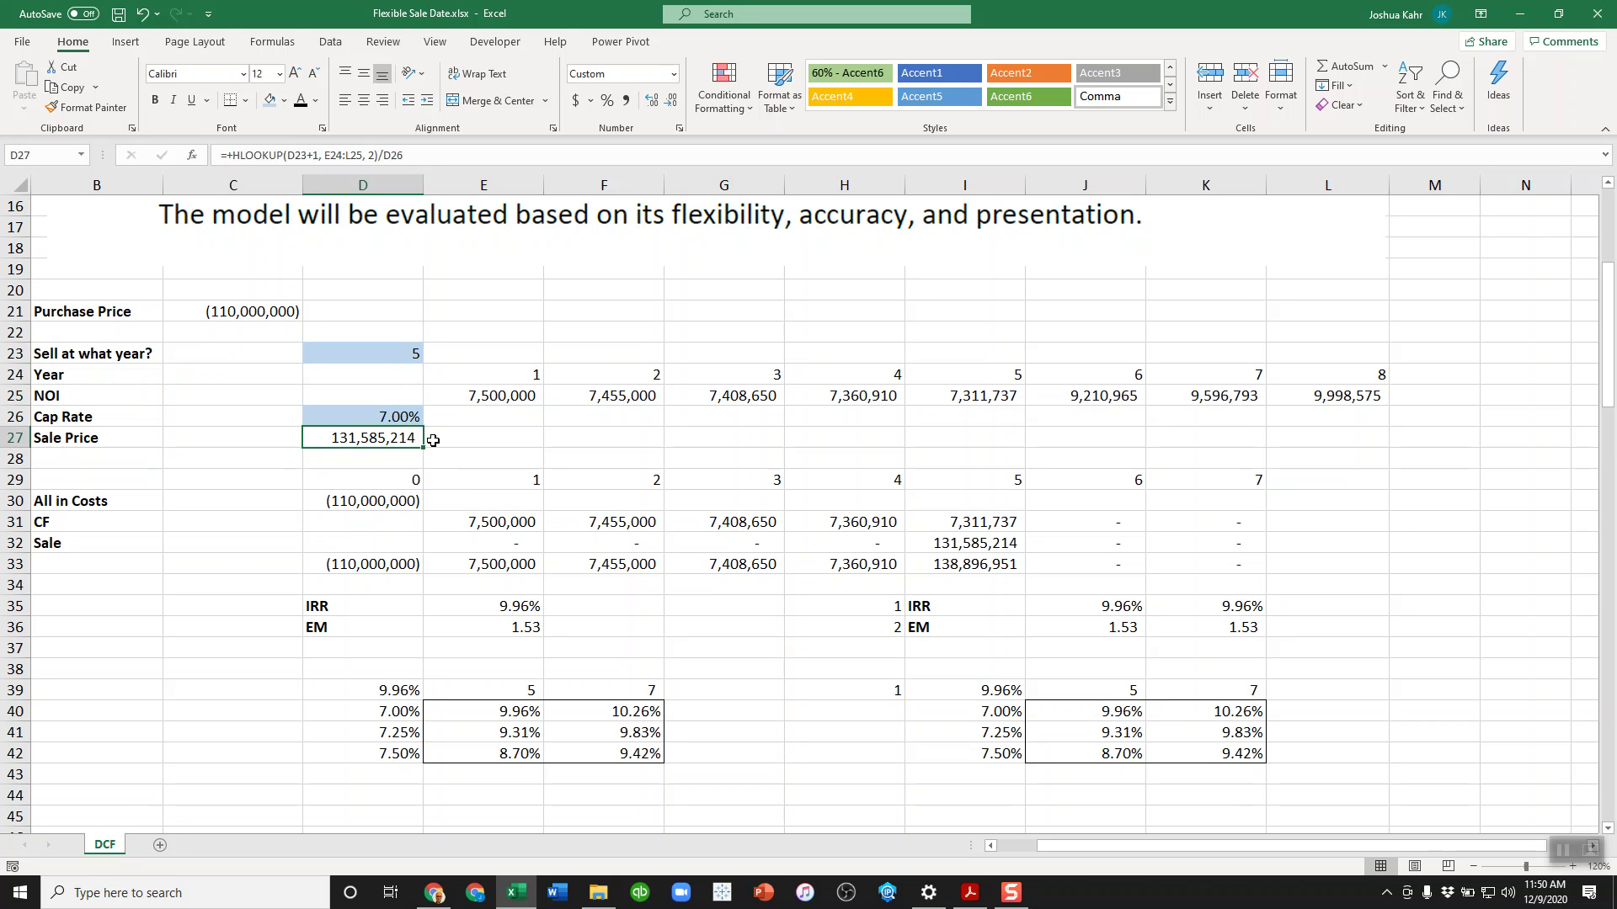
Add FALSE as HLOOKUP's range_lookup in D27 so the sale year must match exactly.
key("F2")
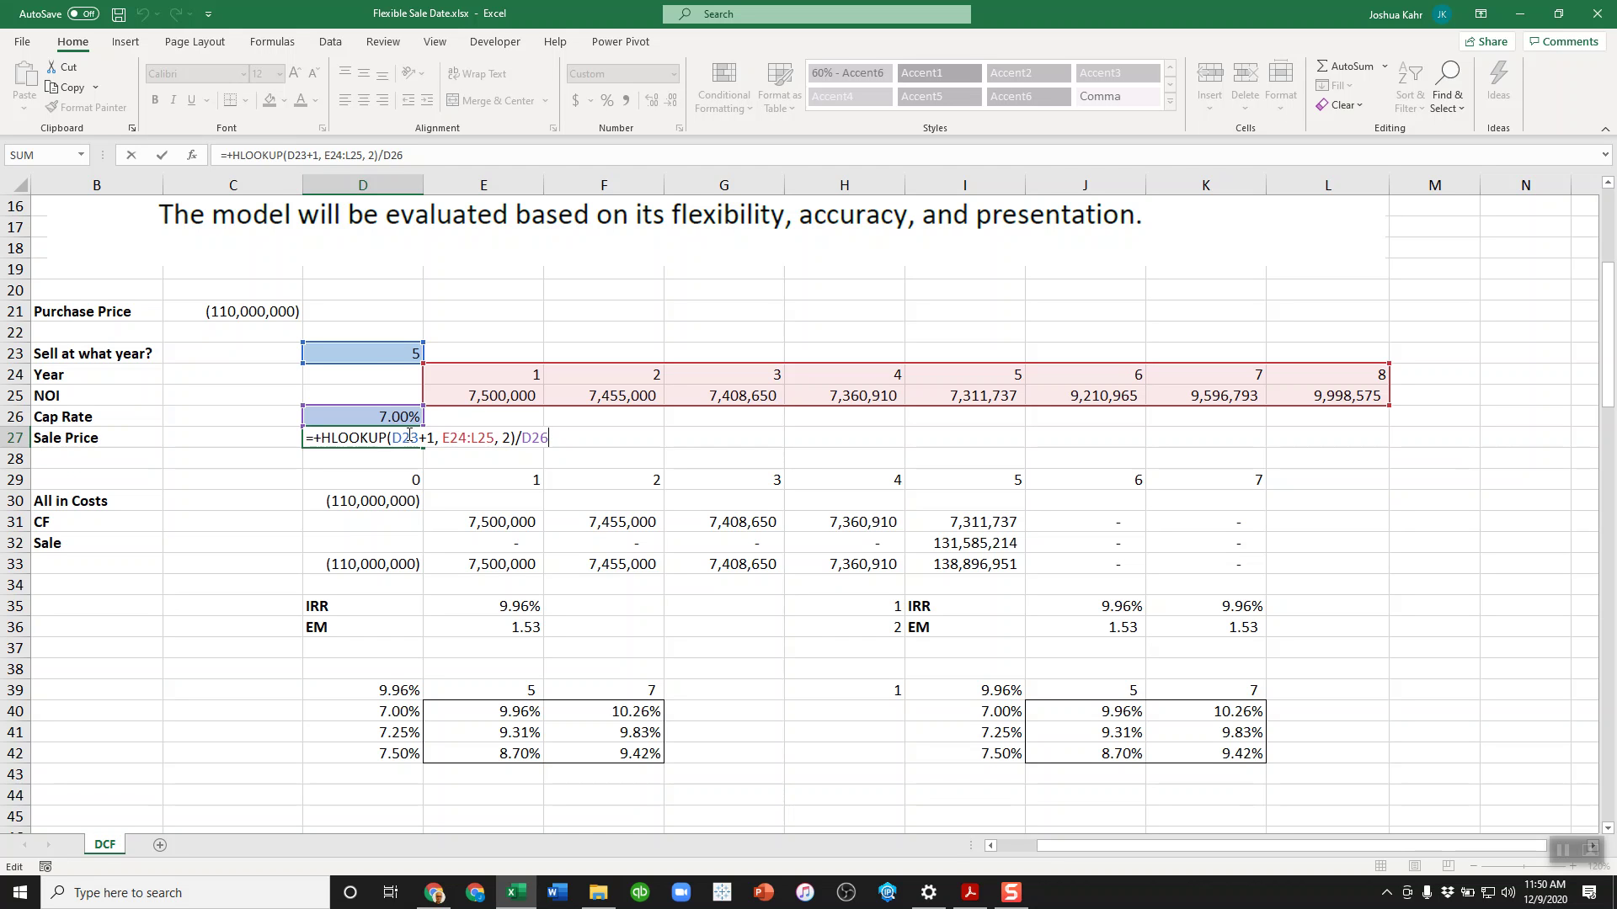
left_click(390, 439)
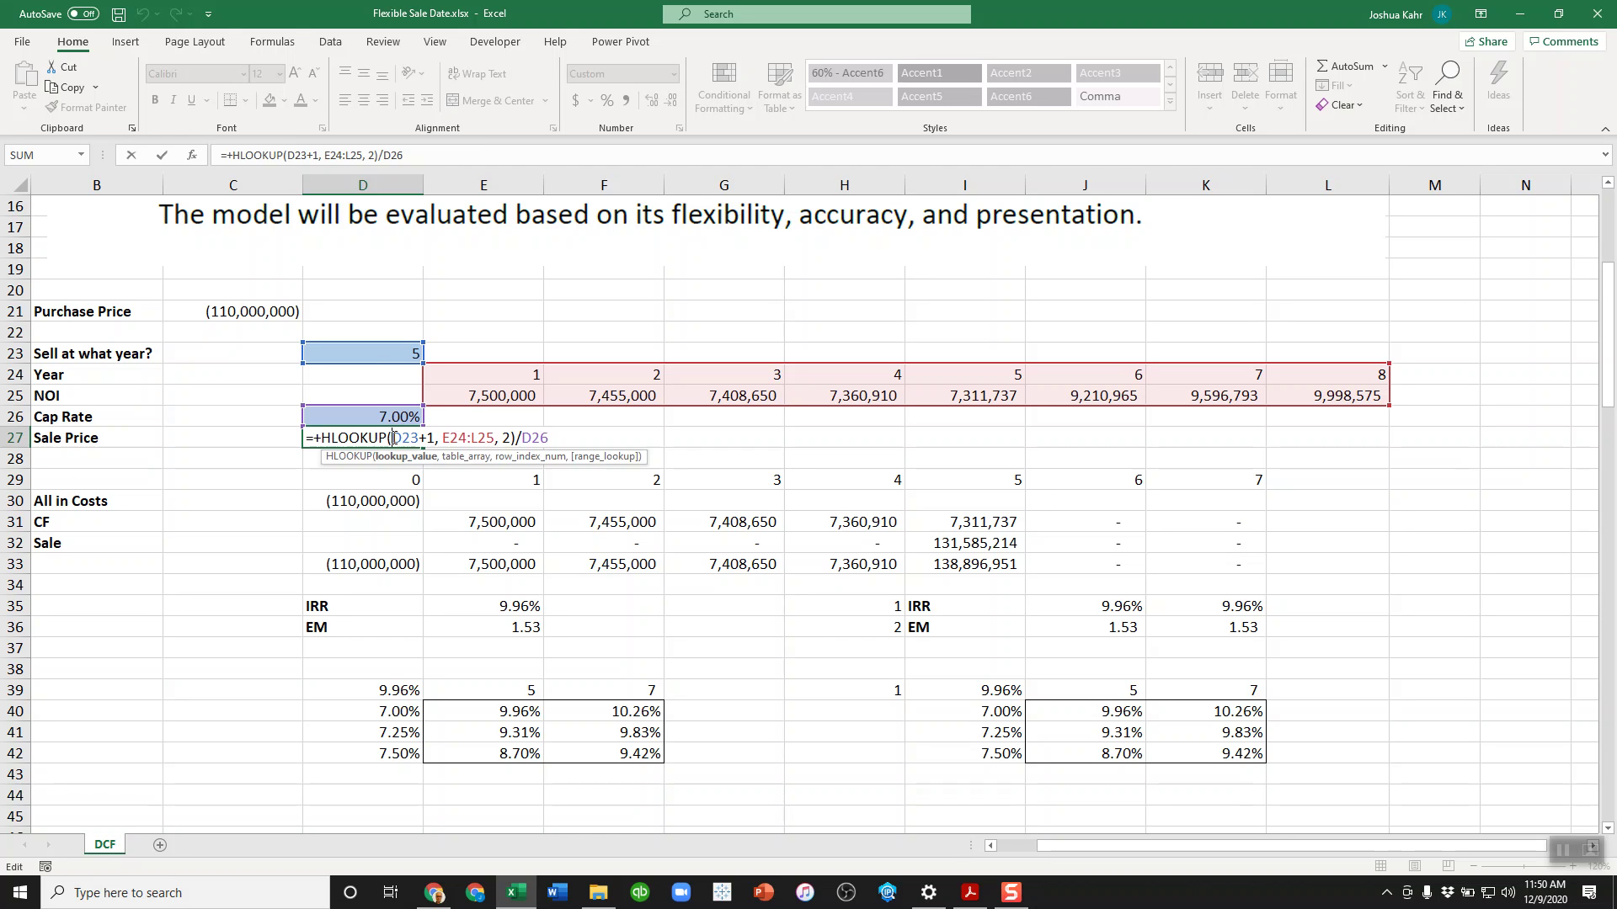
left_click_drag(392, 438, 421, 437)
key("Right")
key("Right")
key("Right")
key("Right")
key("Right")
type(", false")
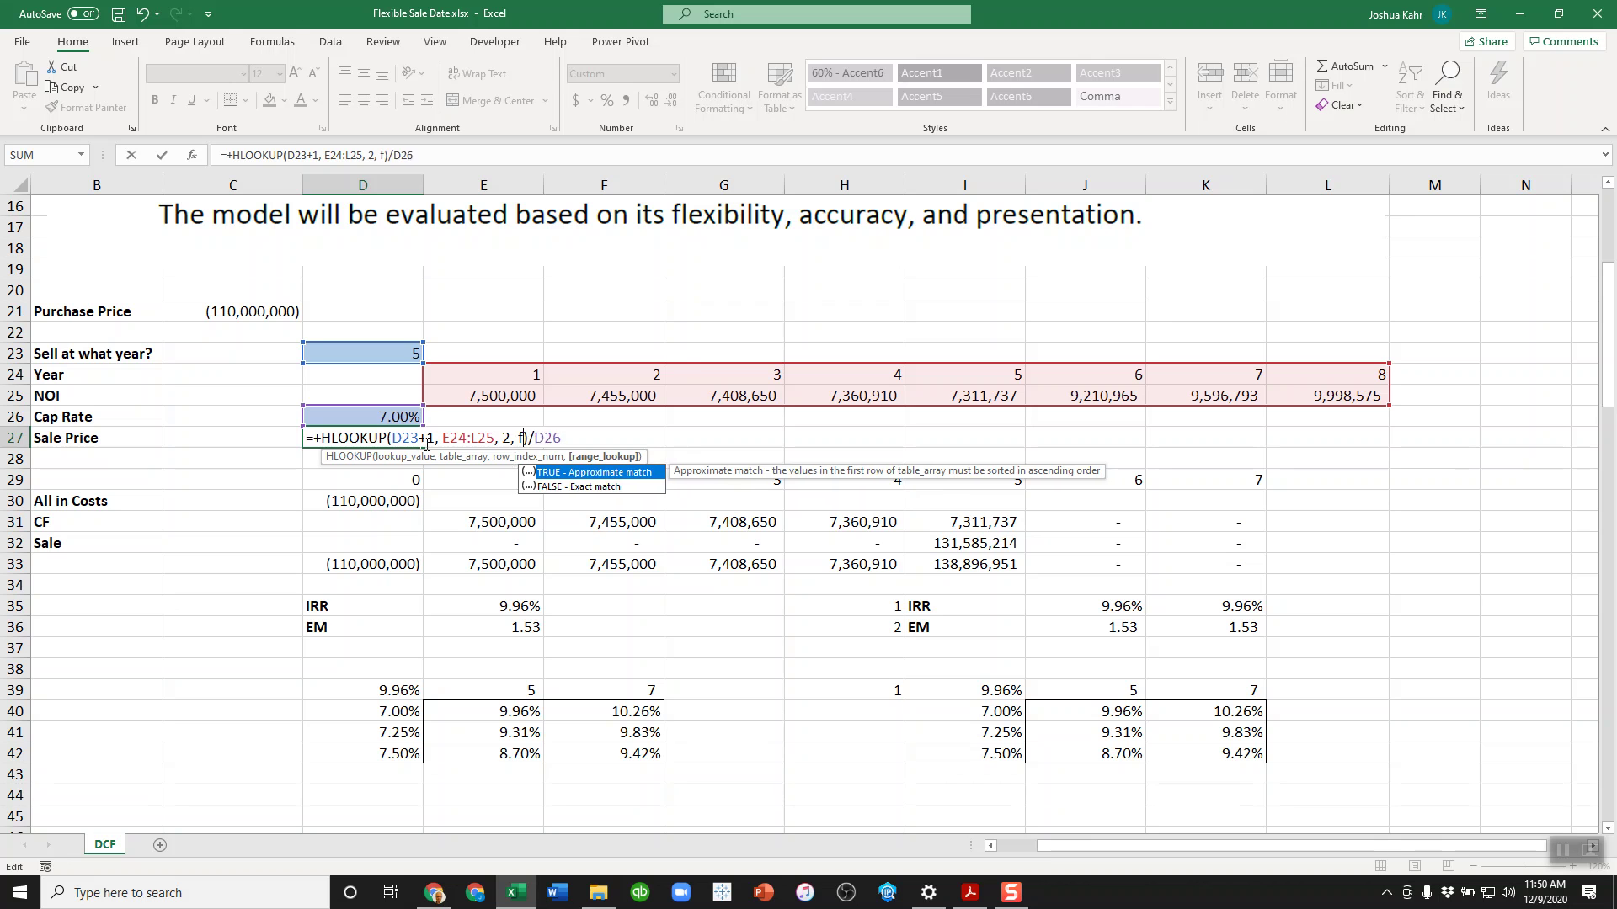
key("Return")
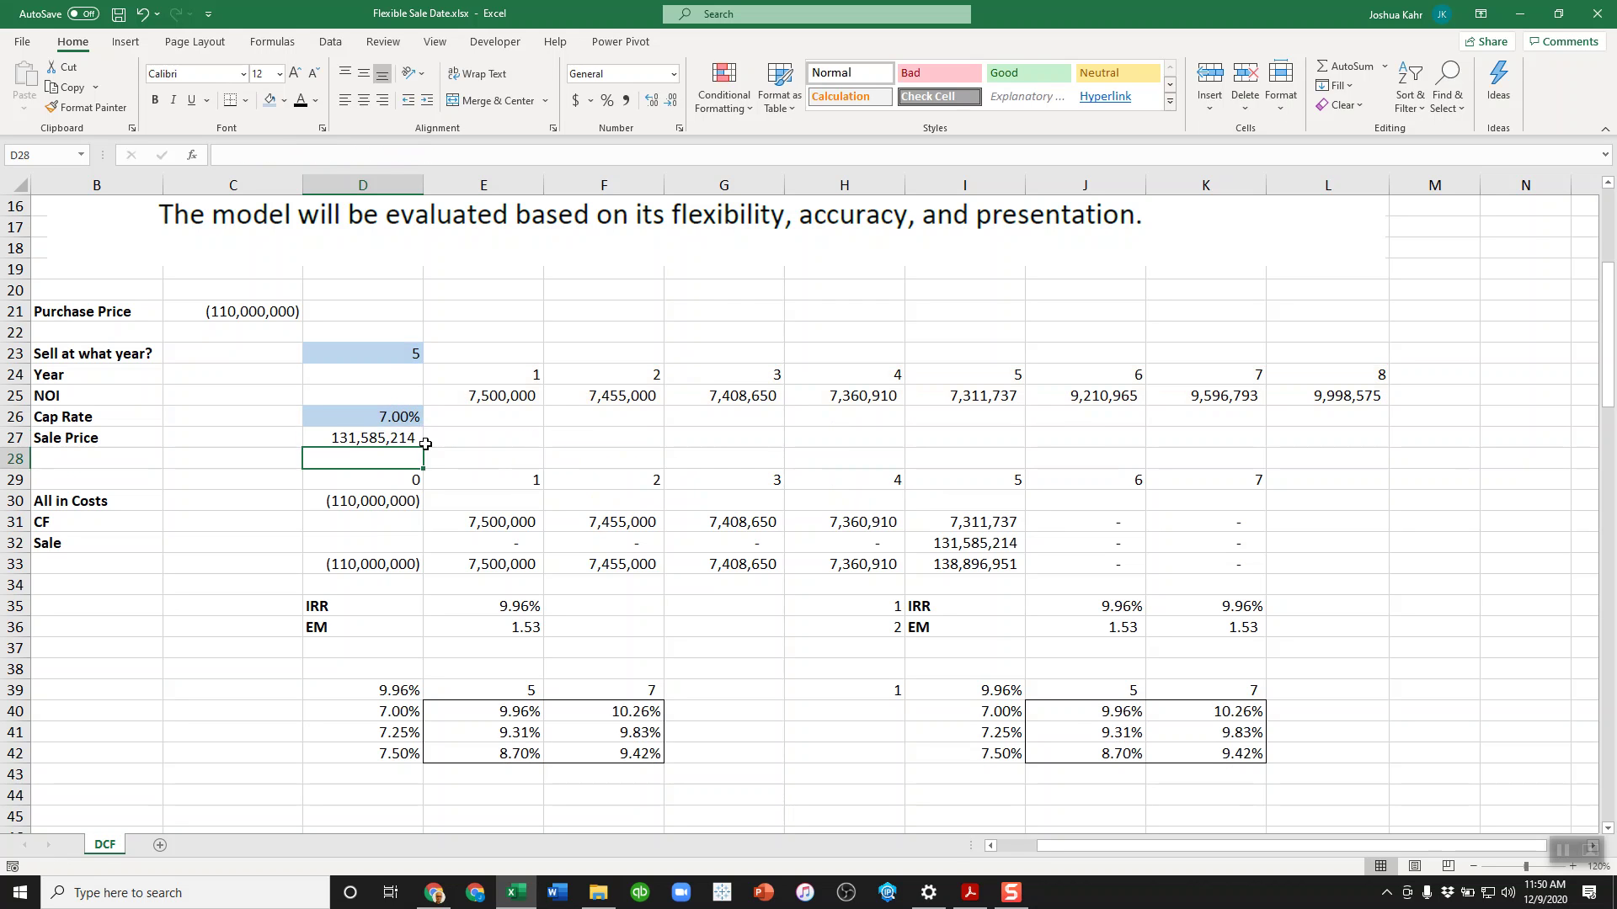
Review the edited formula =+HLOOKUP(D23+1, E24:L25, 2, FALSE)/D26 argument by argument.
key("Up")
key("F2")
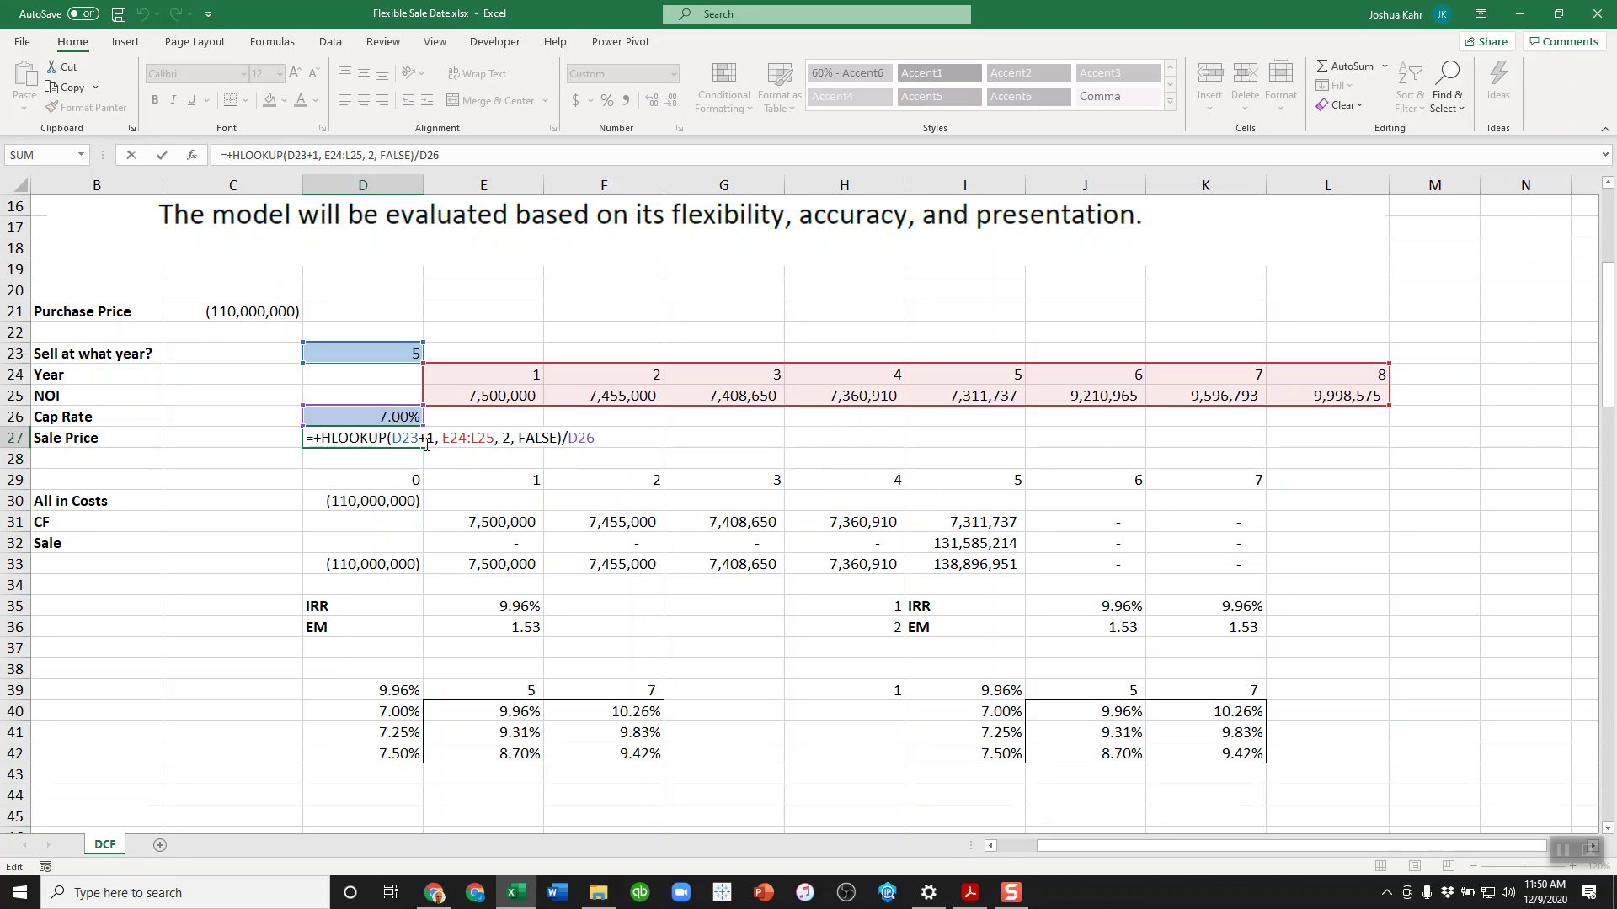
key("Left")
key("Left")
key("Left")
key("Left")
key("Left")
key("Left")
key("Left")
key("Left")
key("Left")
key("Left")
key("Left")
key("Left")
key("Left")
key("Left")
key("Left")
key("Left")
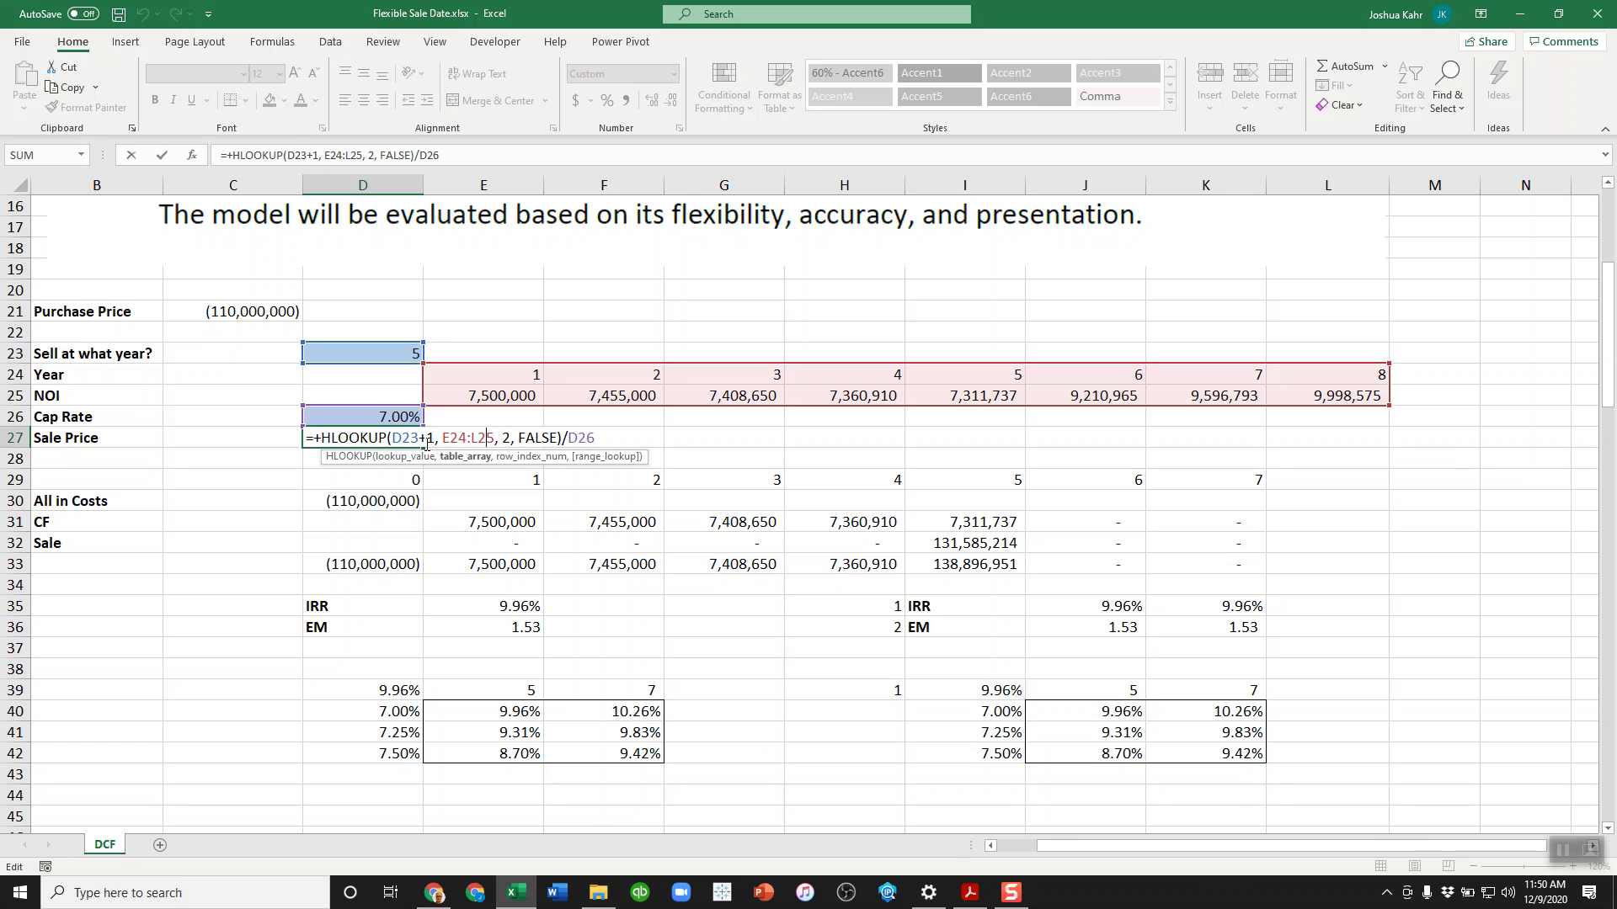
key("Right")
key("Right")
key("Right")
key("Right")
key("Right")
key("Right")
key("Right")
key("Right")
Commit D27 and enter a scratch check in I27 dividing by the cap rate D26.
key("Tab")
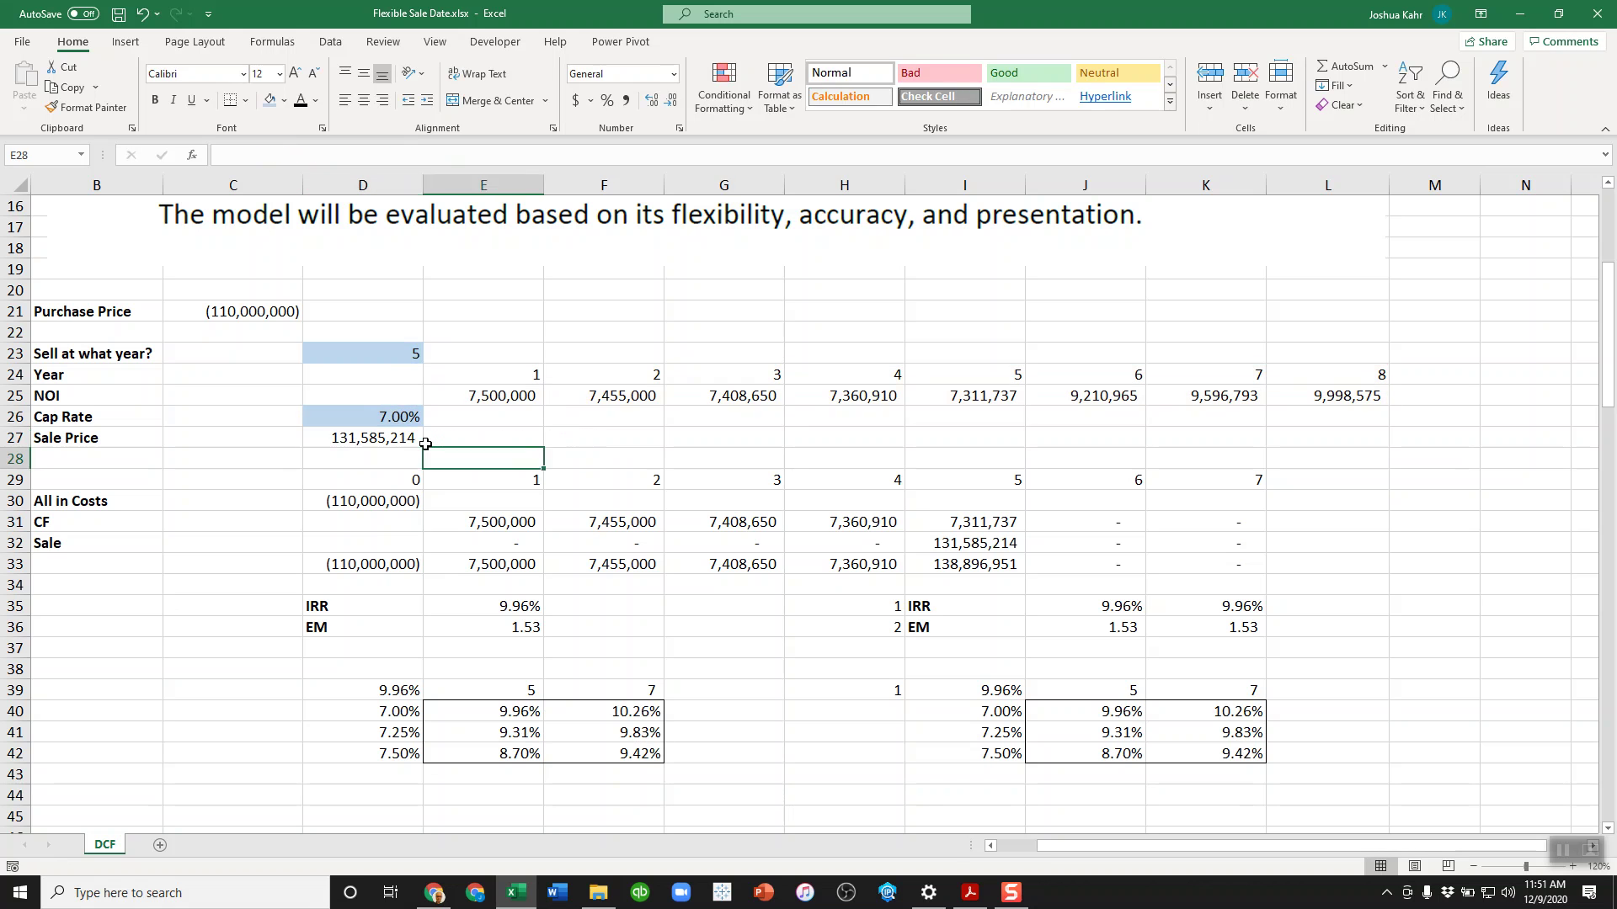
key("Right")
key("Right")
key("Right")
key("Right")
type("+")
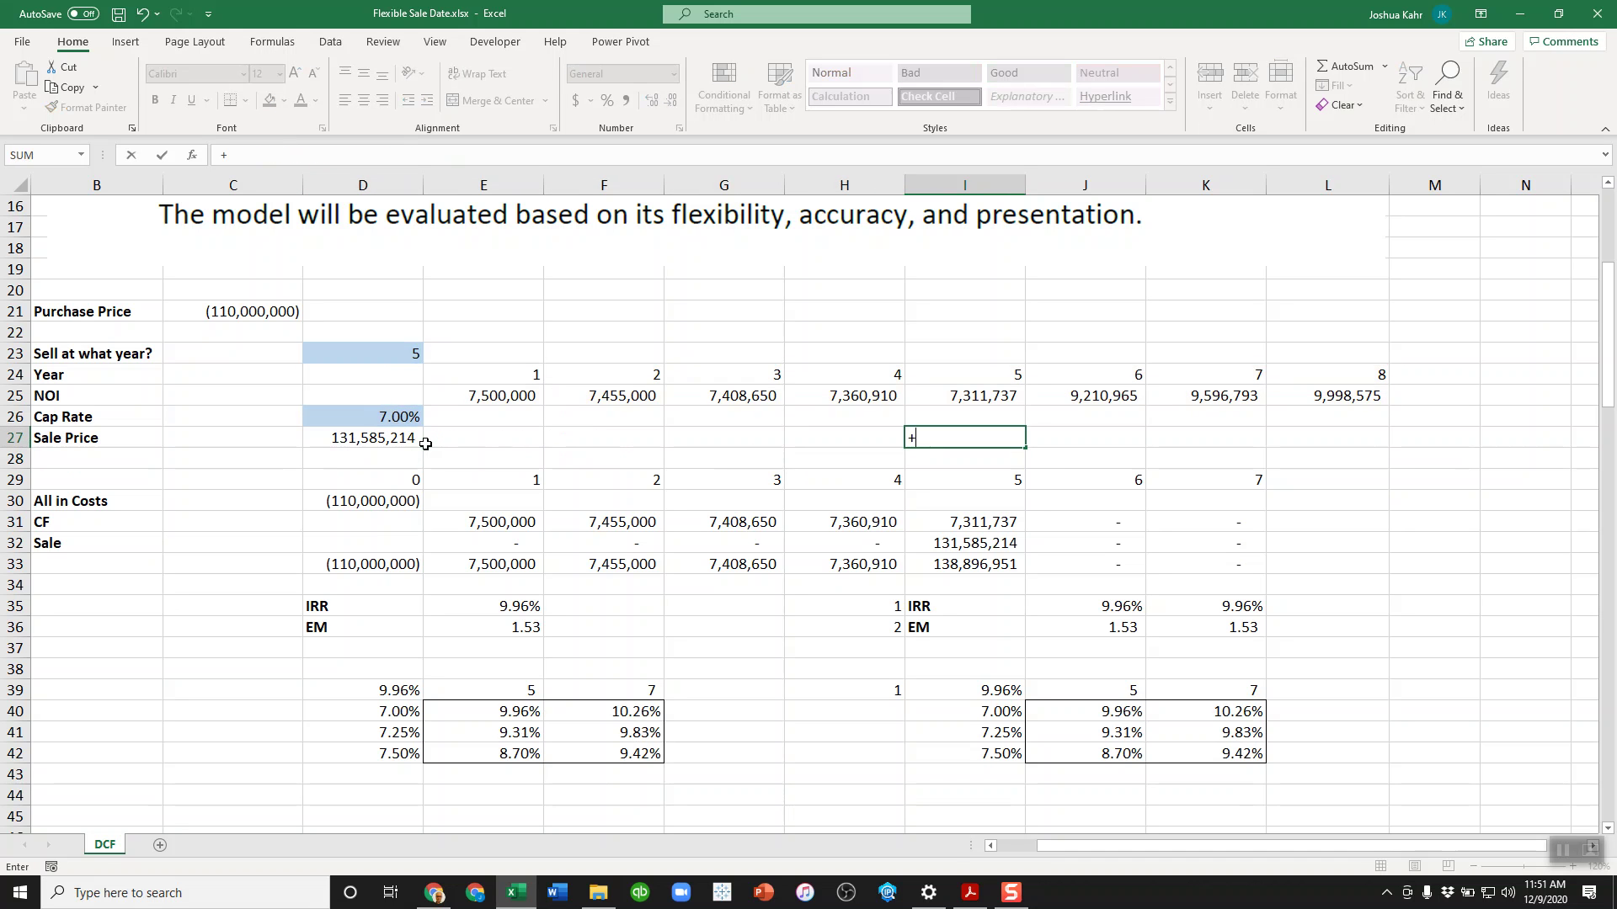
key("Up")
key("Up")
key("Up")
key("Right")
type("/")
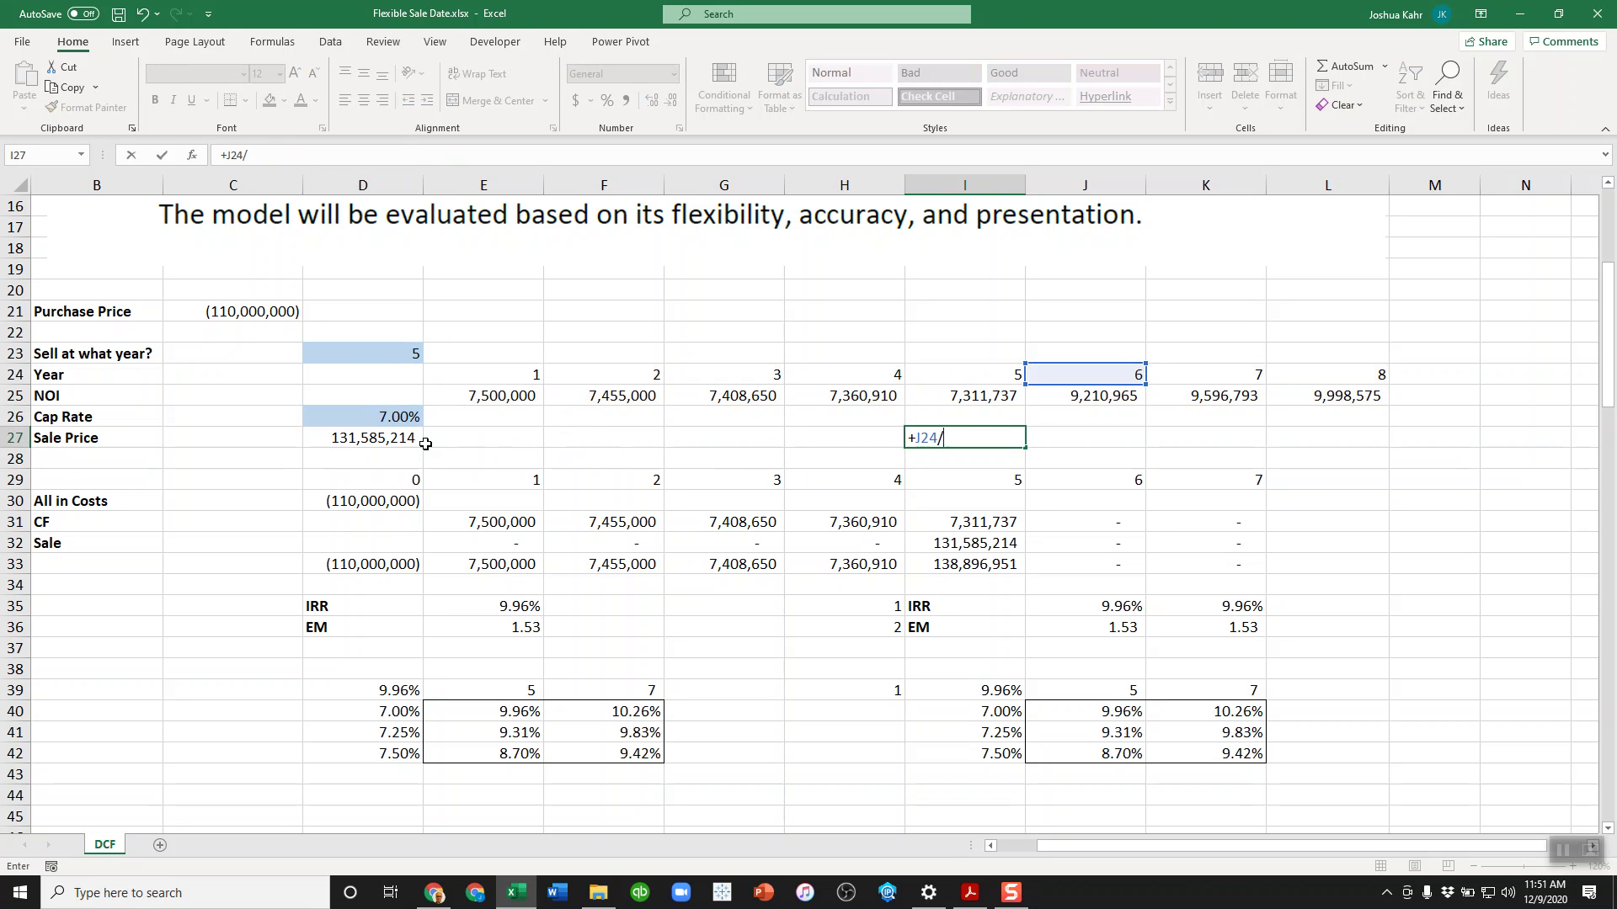
key("Left")
key("Left")
key("Left")
key("Left")
key("Left")
key("Up")
key("Return")
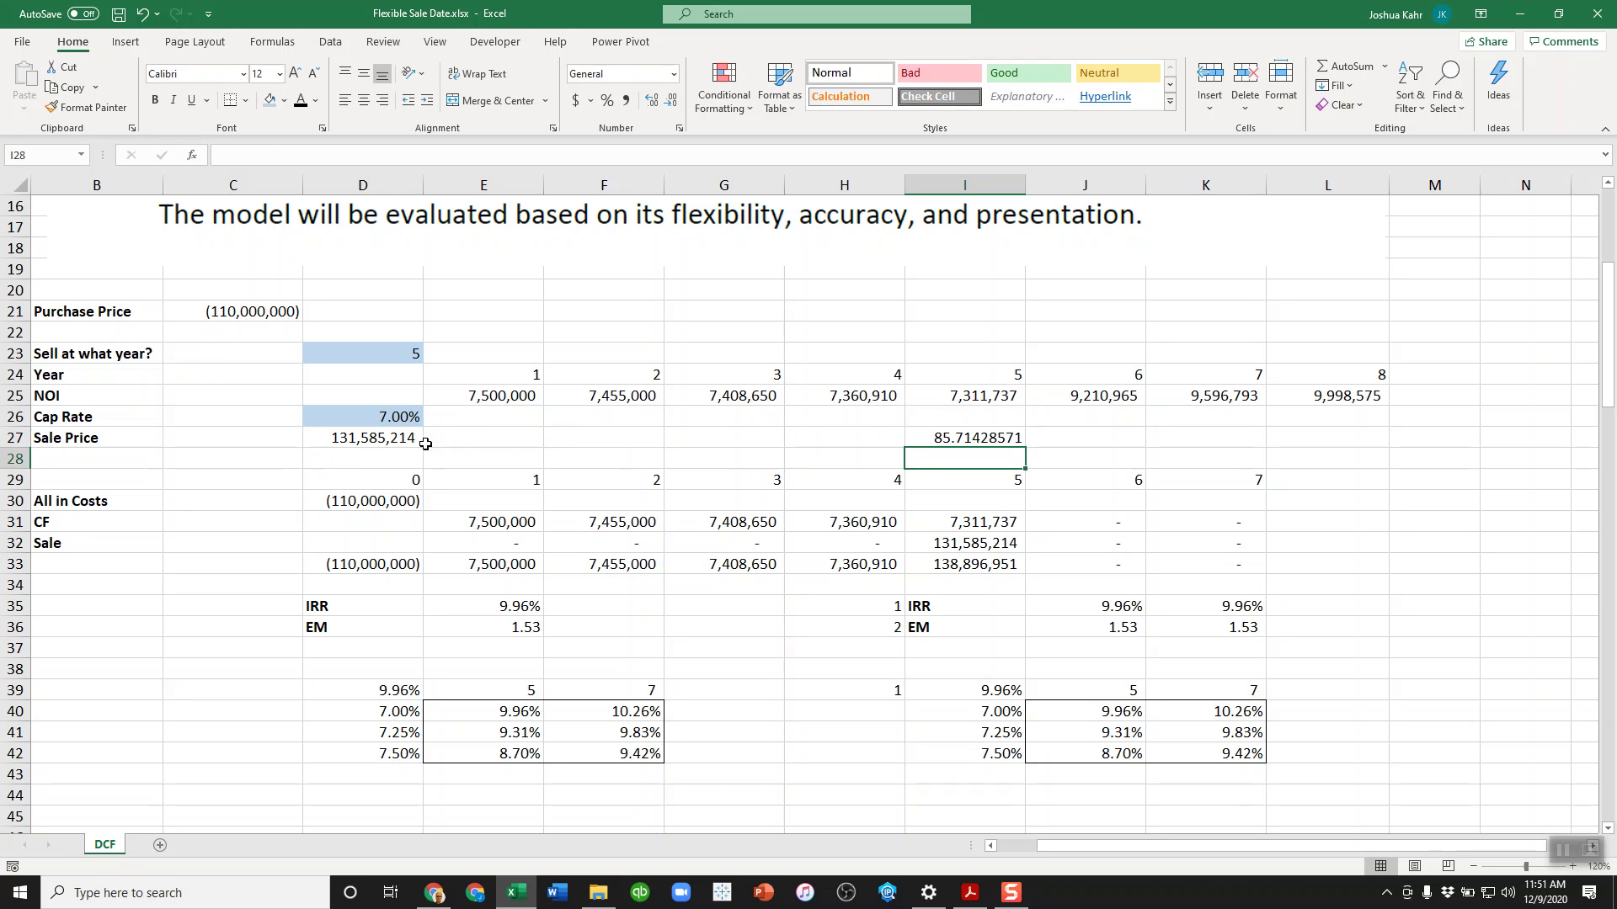
Rewrite the I27 check as year-6 NOI (J25) divided by the cap rate (D26).
key("Up")
type("+")
key("Right")
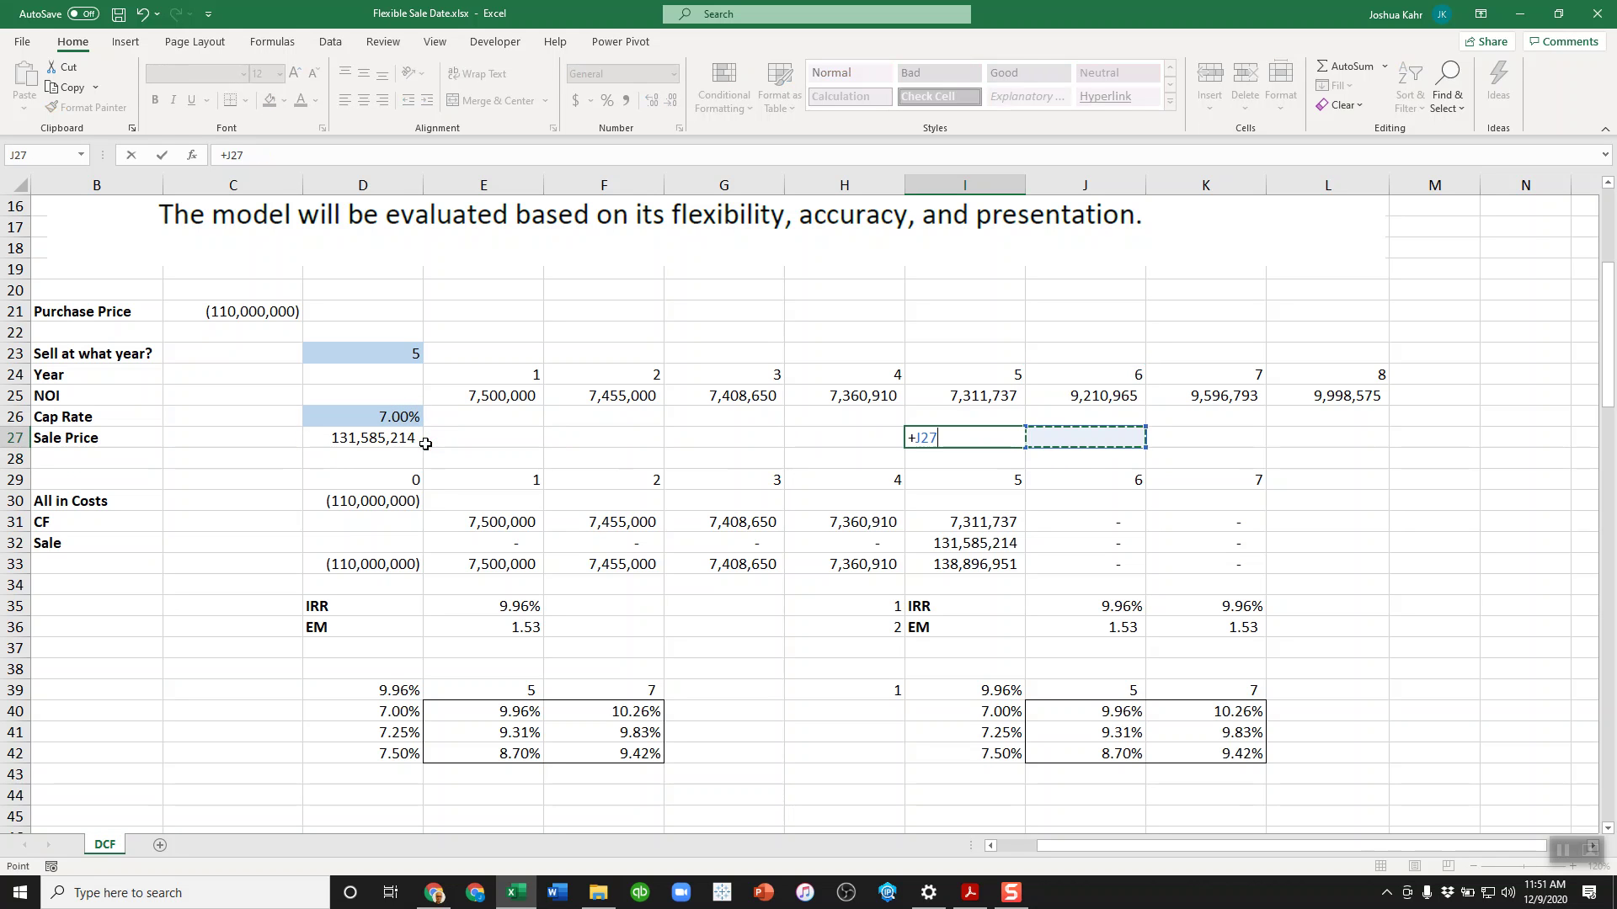
key("Right")
key("Up")
key("Left")
key("Up")
type("/")
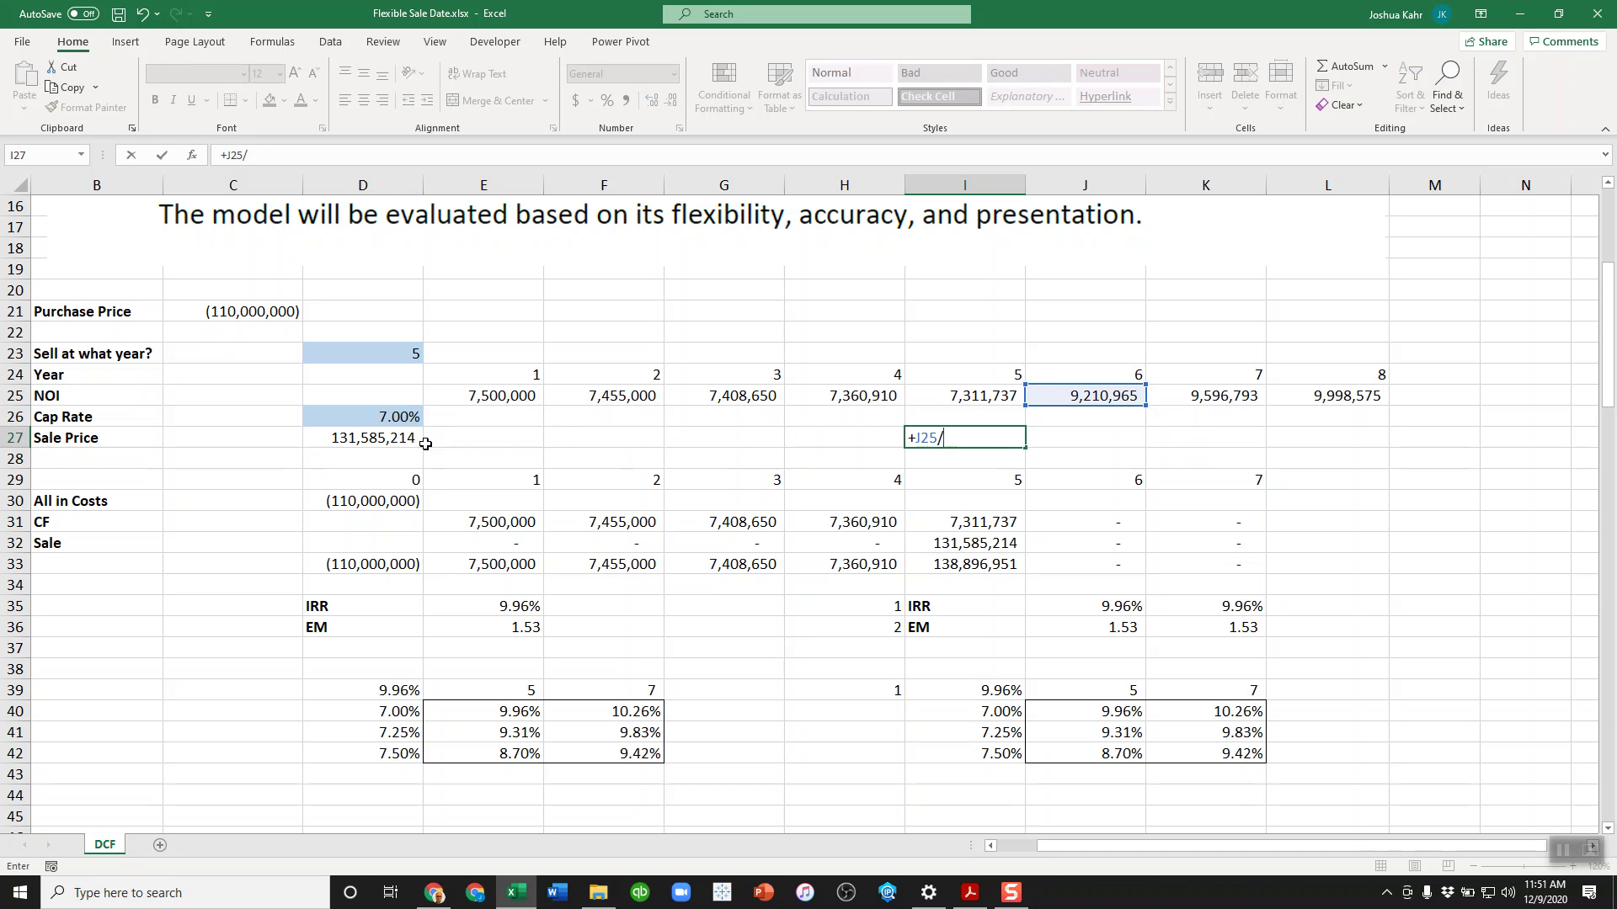
key("Left")
key("Left")
key("Left")
Change the sale year in D23 to 7.
key("Left")
key("Left")
key("Up")
key("Return")
key("Up")
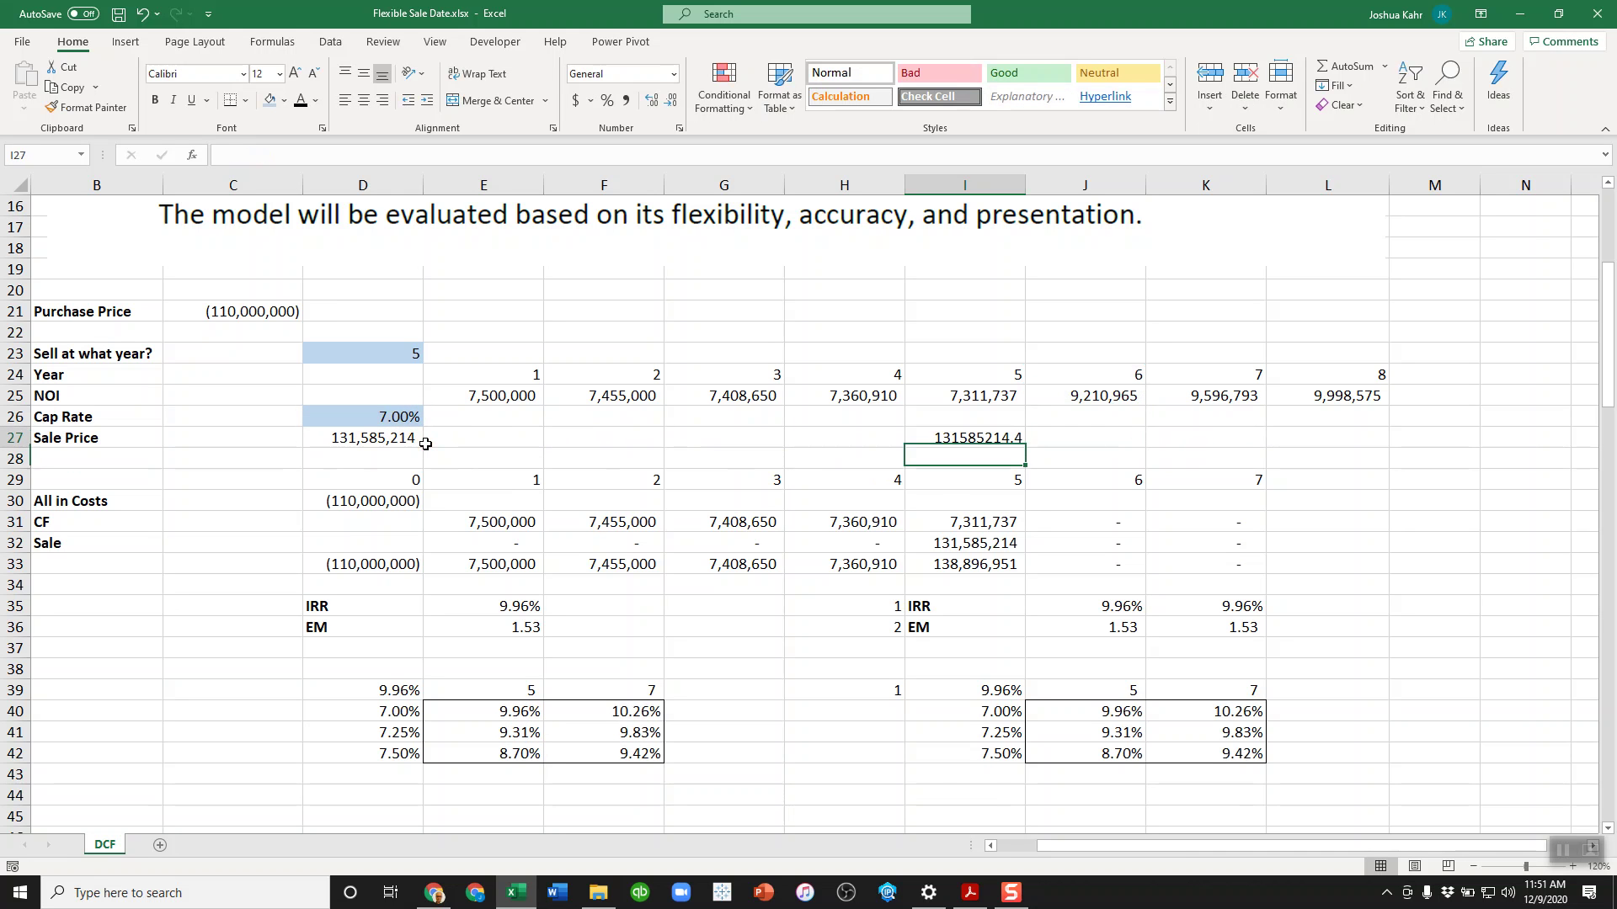
key("Left")
key("Left")
key("Left")
key("Left")
key("Left")
key("Up")
key("Up")
key("Up")
key("Up")
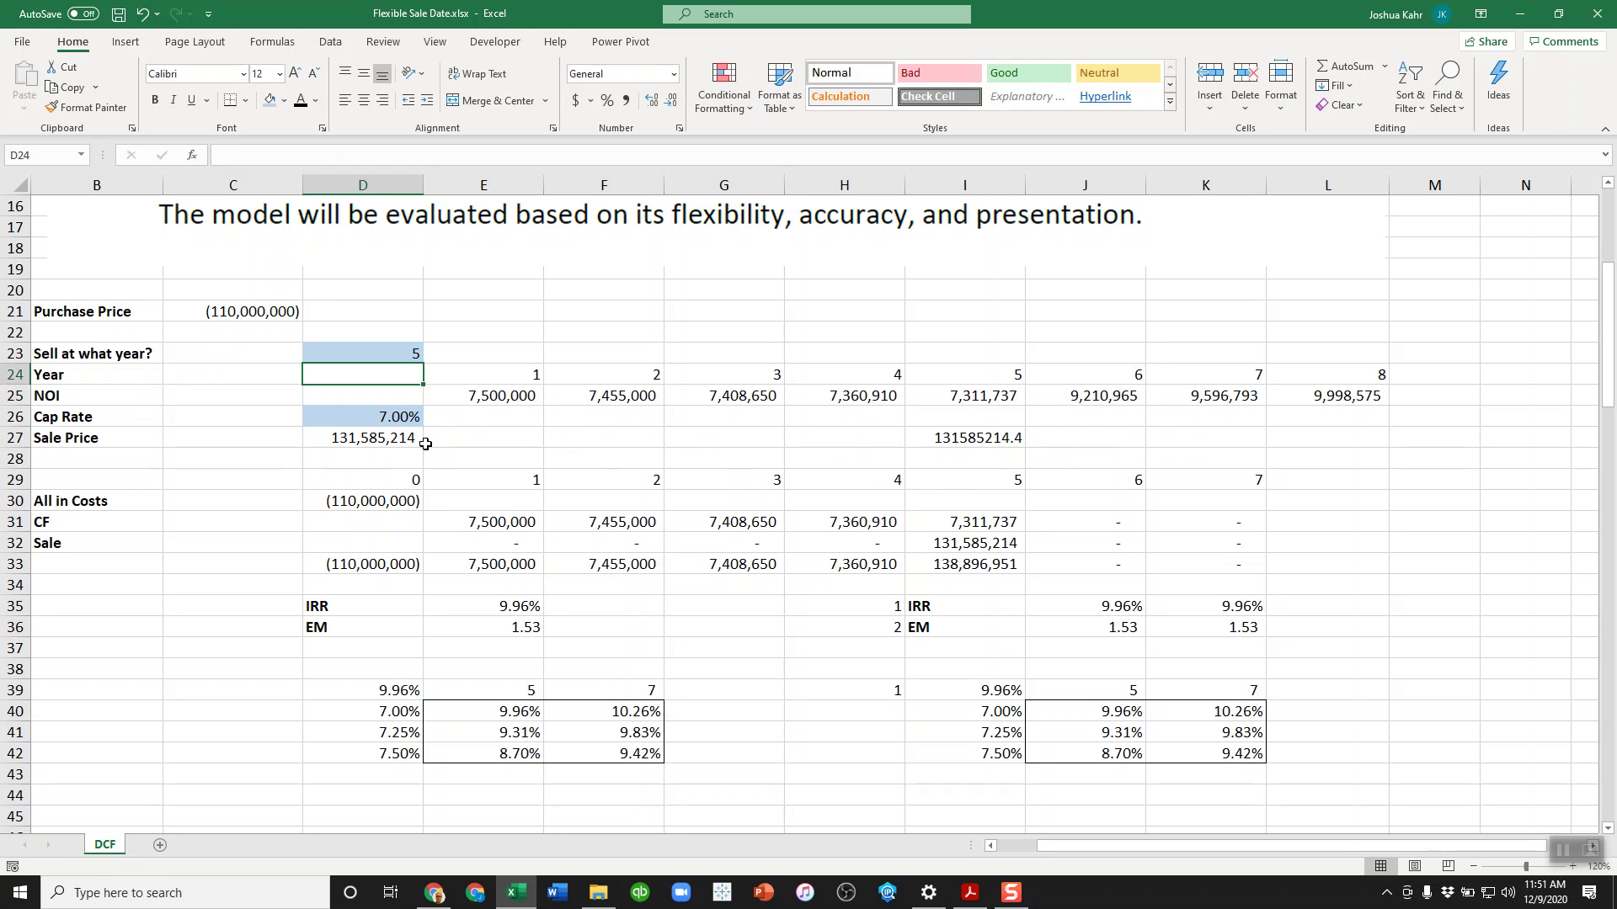
type("7")
key("Return")
Enter =L25/D26 in J27 and compare it with D27's 142,836,789 sale price.
key("Down")
key("Down")
key("Right")
key("Right")
key("Right")
key("Right")
key("Right")
key("Right")
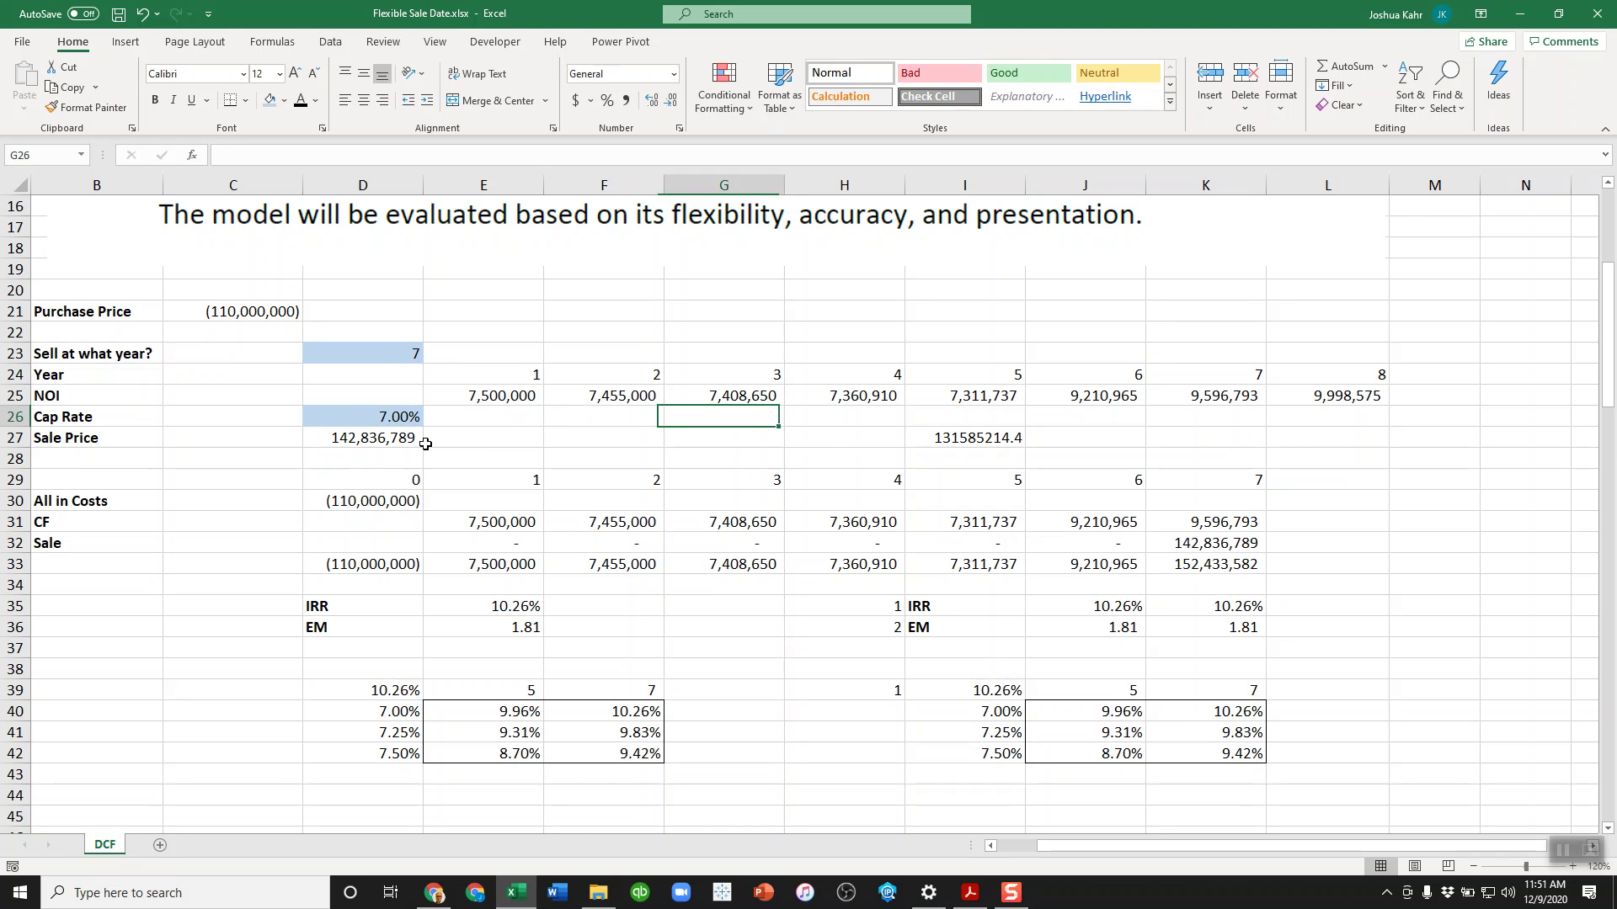
key("Down")
type("+")
key("Right")
key("Right")
key("Right")
key("Up")
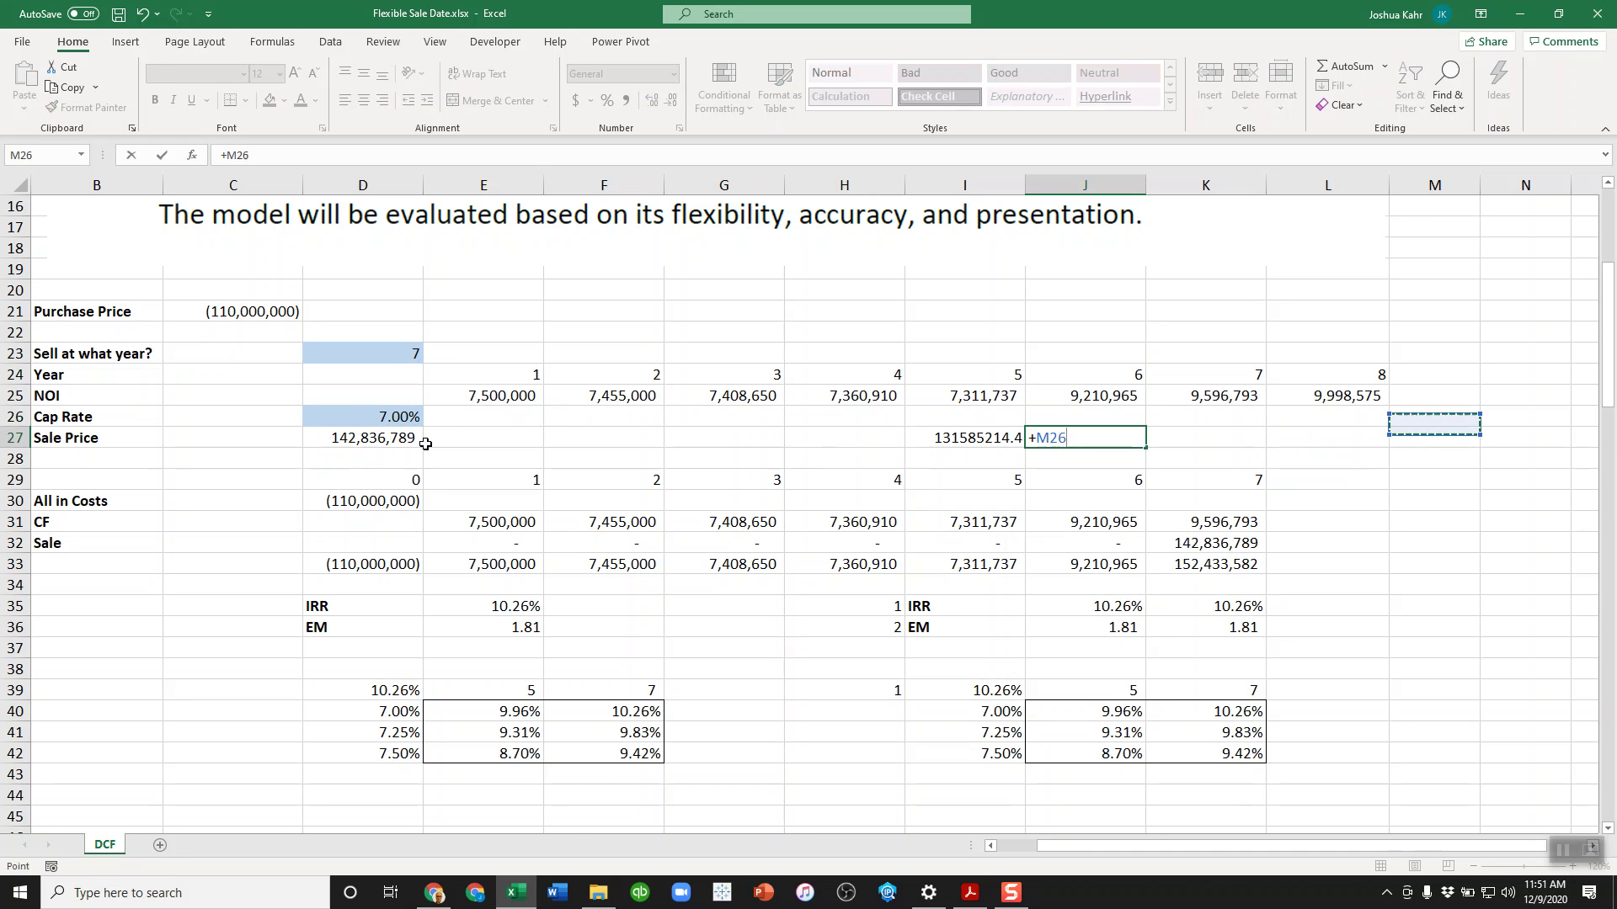
key("Up")
key("Left")
type("/")
key("Left")
key("Left")
key("Left")
key("Left")
key("Left")
key("Left")
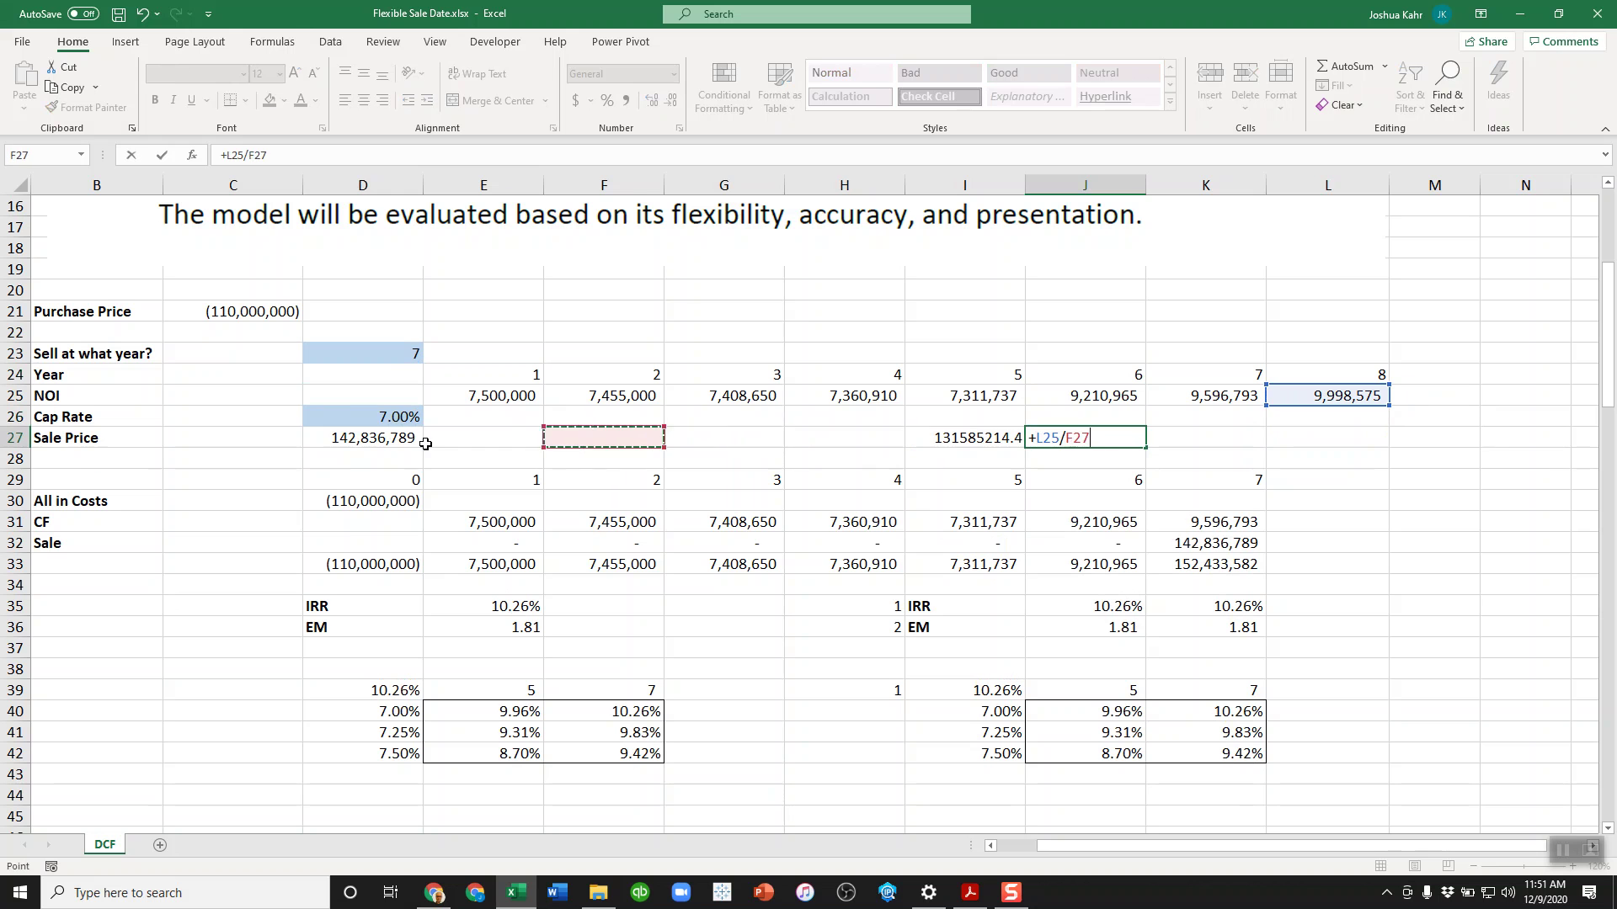
key("Up")
key("Return")
key("Up")
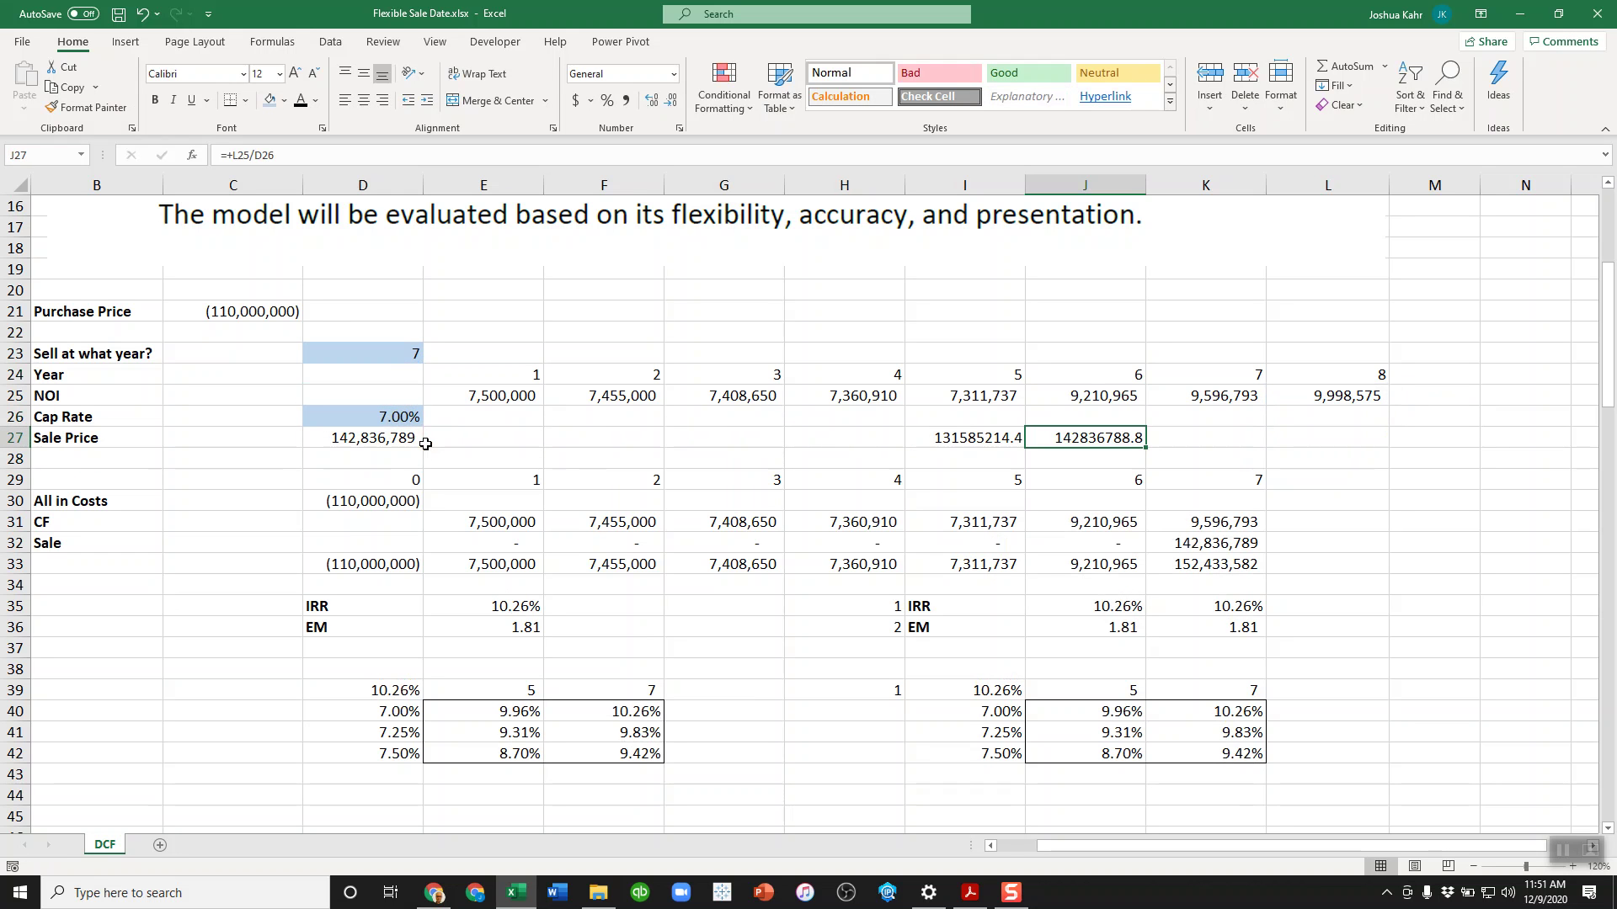
key("Left")
key("Left")
key("Left")
key("Left")
key("Left")
key("Left")
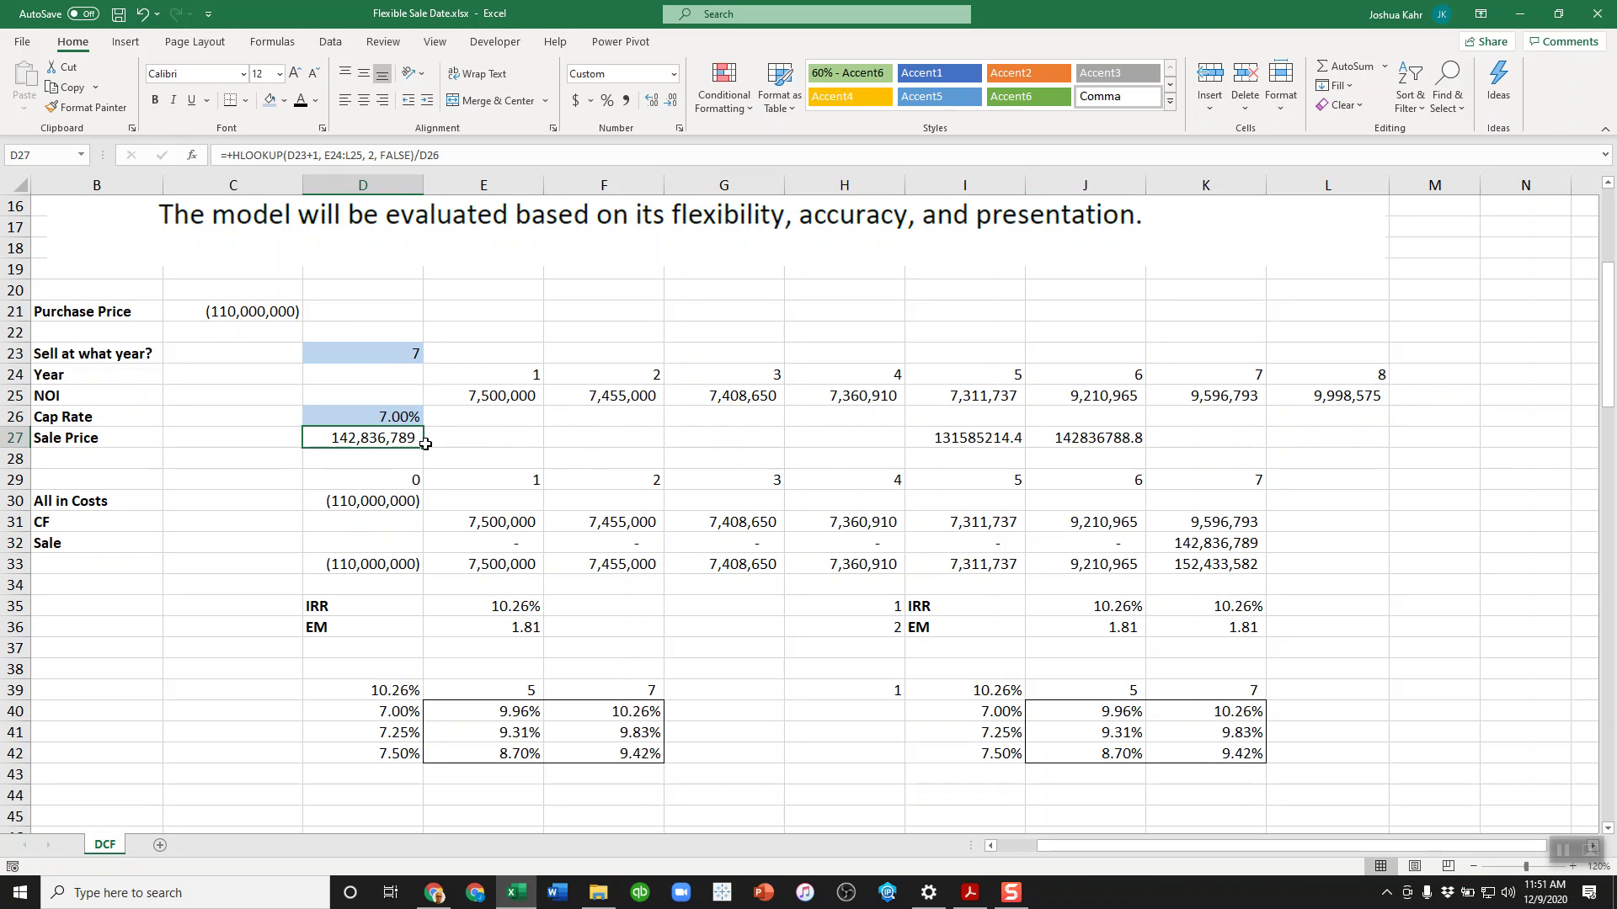
key("Right")
key("Right")
key("Right")
key("Right")
key("Right")
key("Right")
Delete the scratch check values from G27:J27.
key("Left")
key("Left")
key("Left")
key("shift+Right")
key("shift+Right")
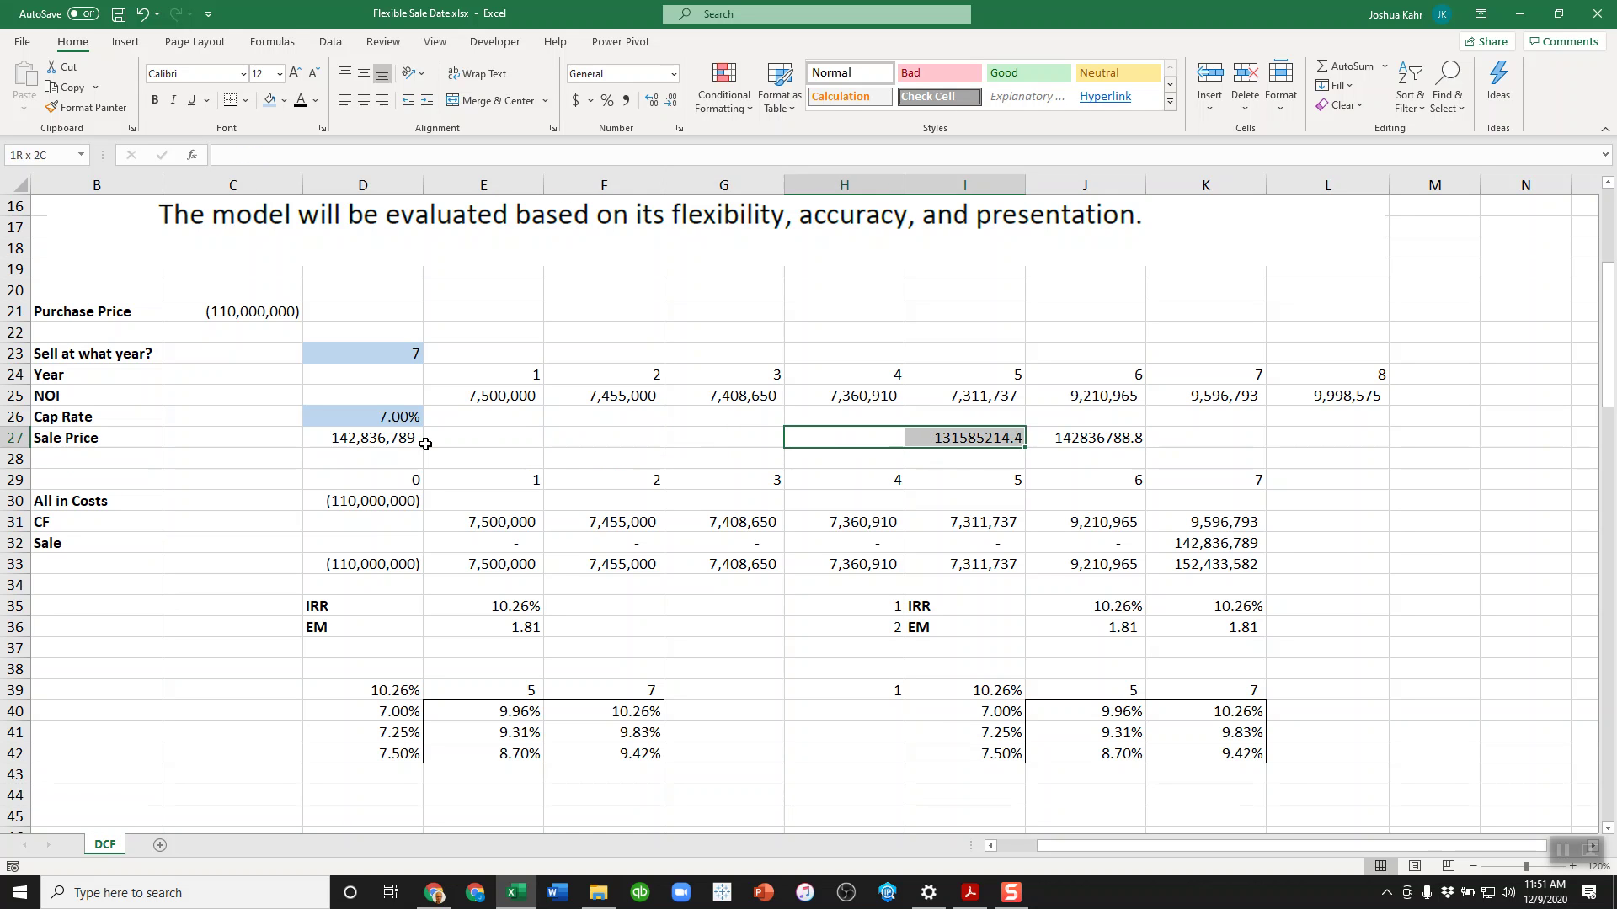
key("shift+Right")
key("Delete")
key("shift+Left")
key("shift+Left")
key("shift+Left")
key("Left")
key("Left")
key("Down")
key("Down")
key("Down")
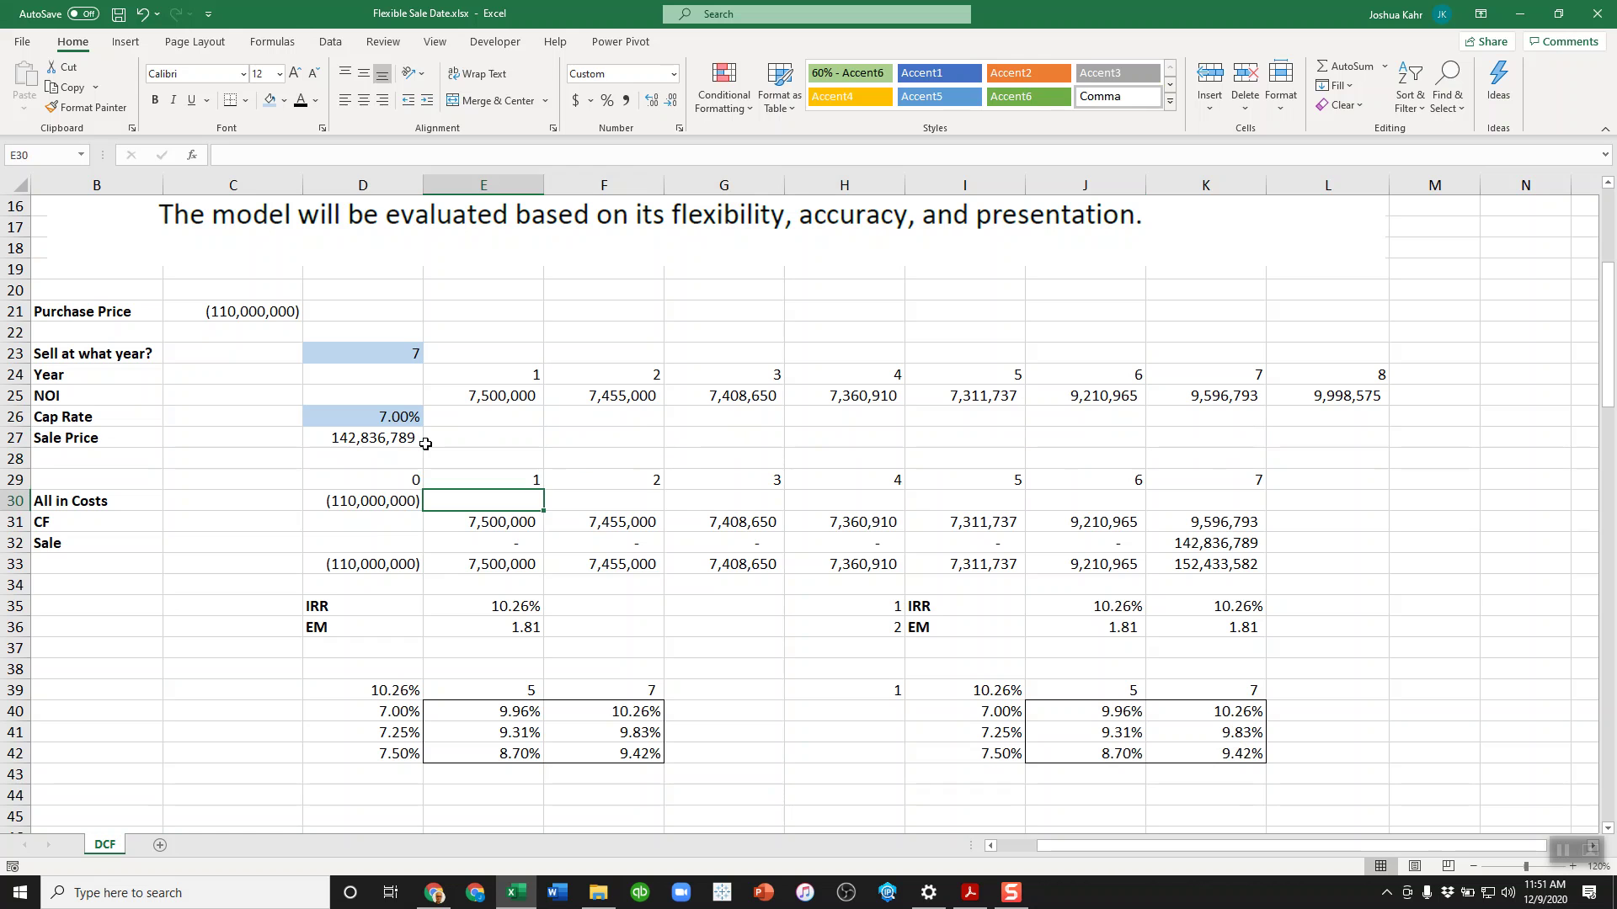
Browse the purchase cost, CF and Sale row formulas from D30 across to K32.
key("Left")
key("Down")
key("Down")
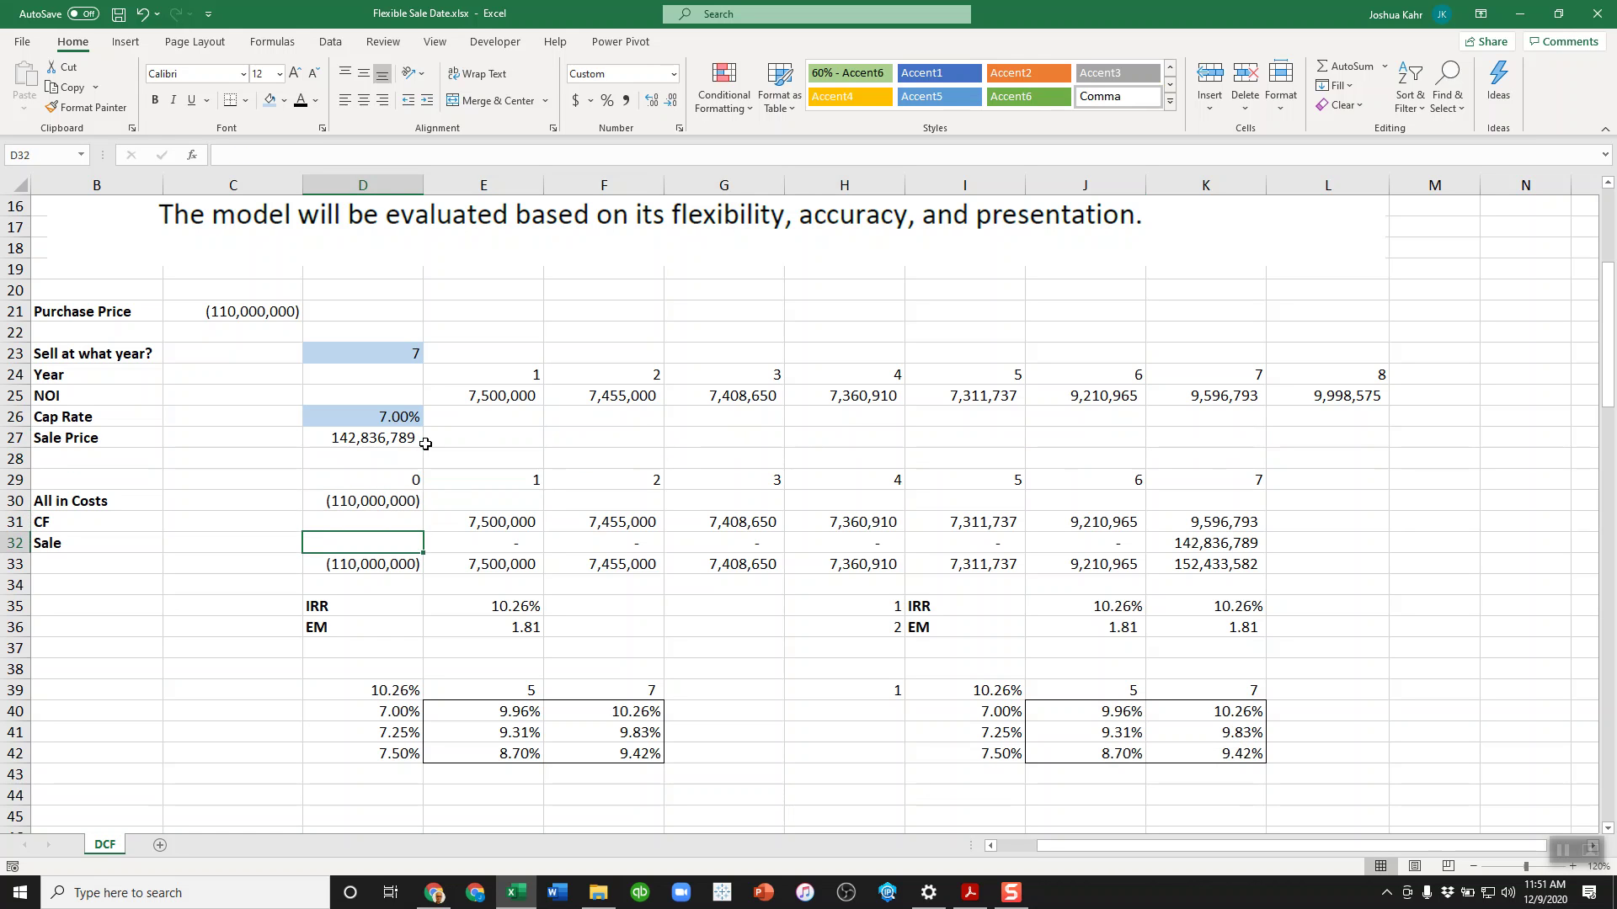
key("Right")
key("Up")
key("Right")
key("Right")
key("Right")
key("Right")
key("Right")
key("Right")
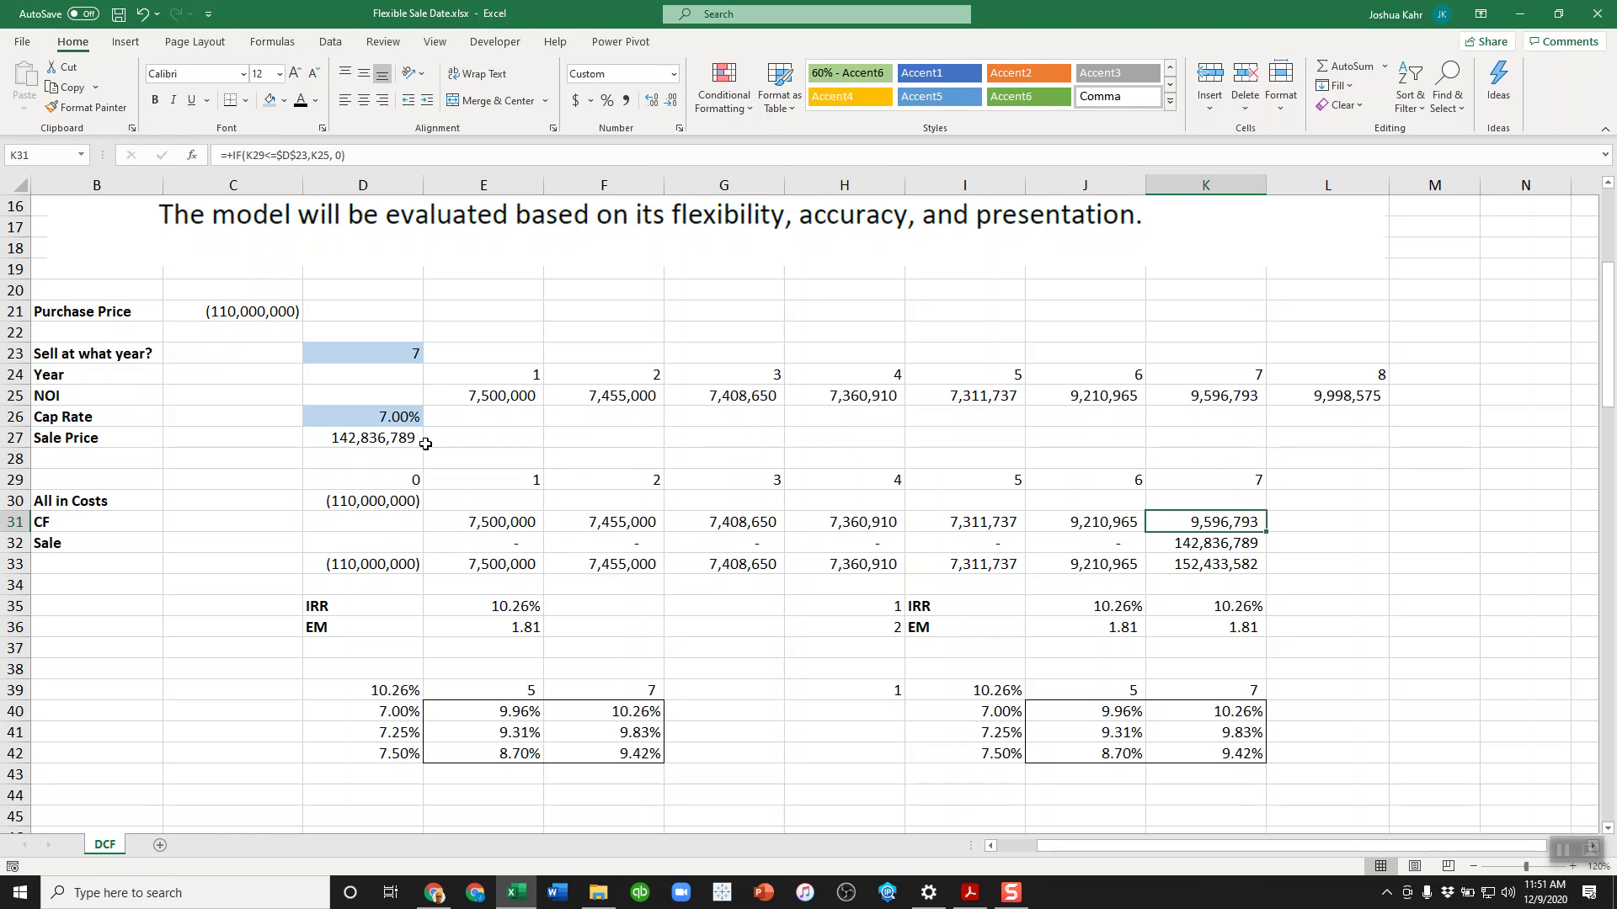
key("Left")
key("Left")
key("Left")
key("Right")
key("Right")
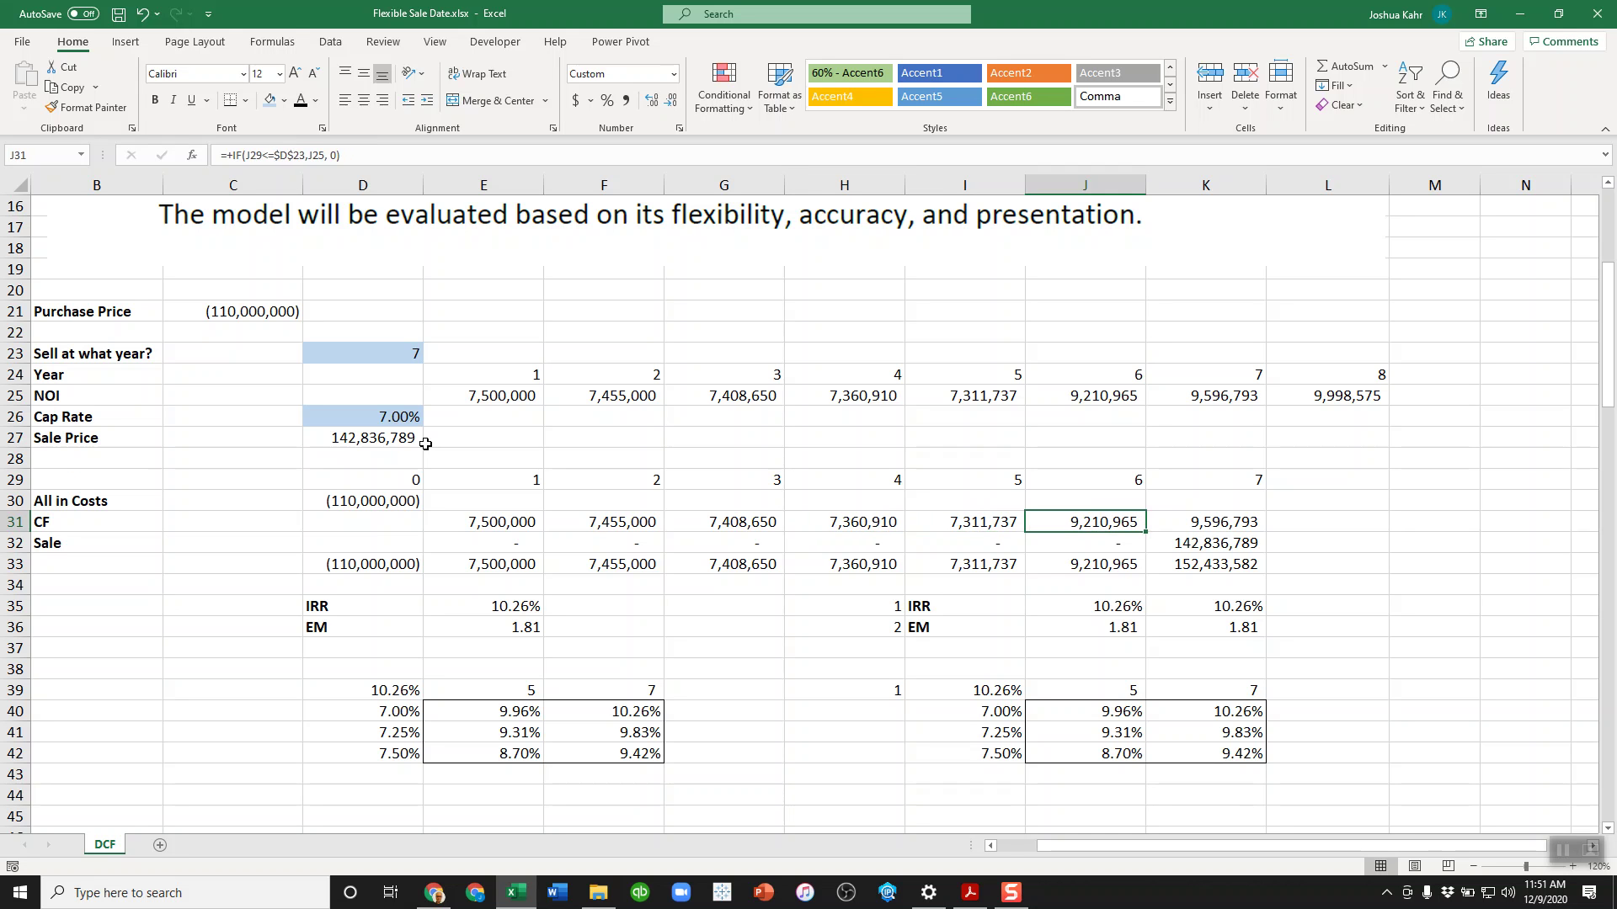
key("Down")
key("Right")
key("Left")
key("Left")
key("Left")
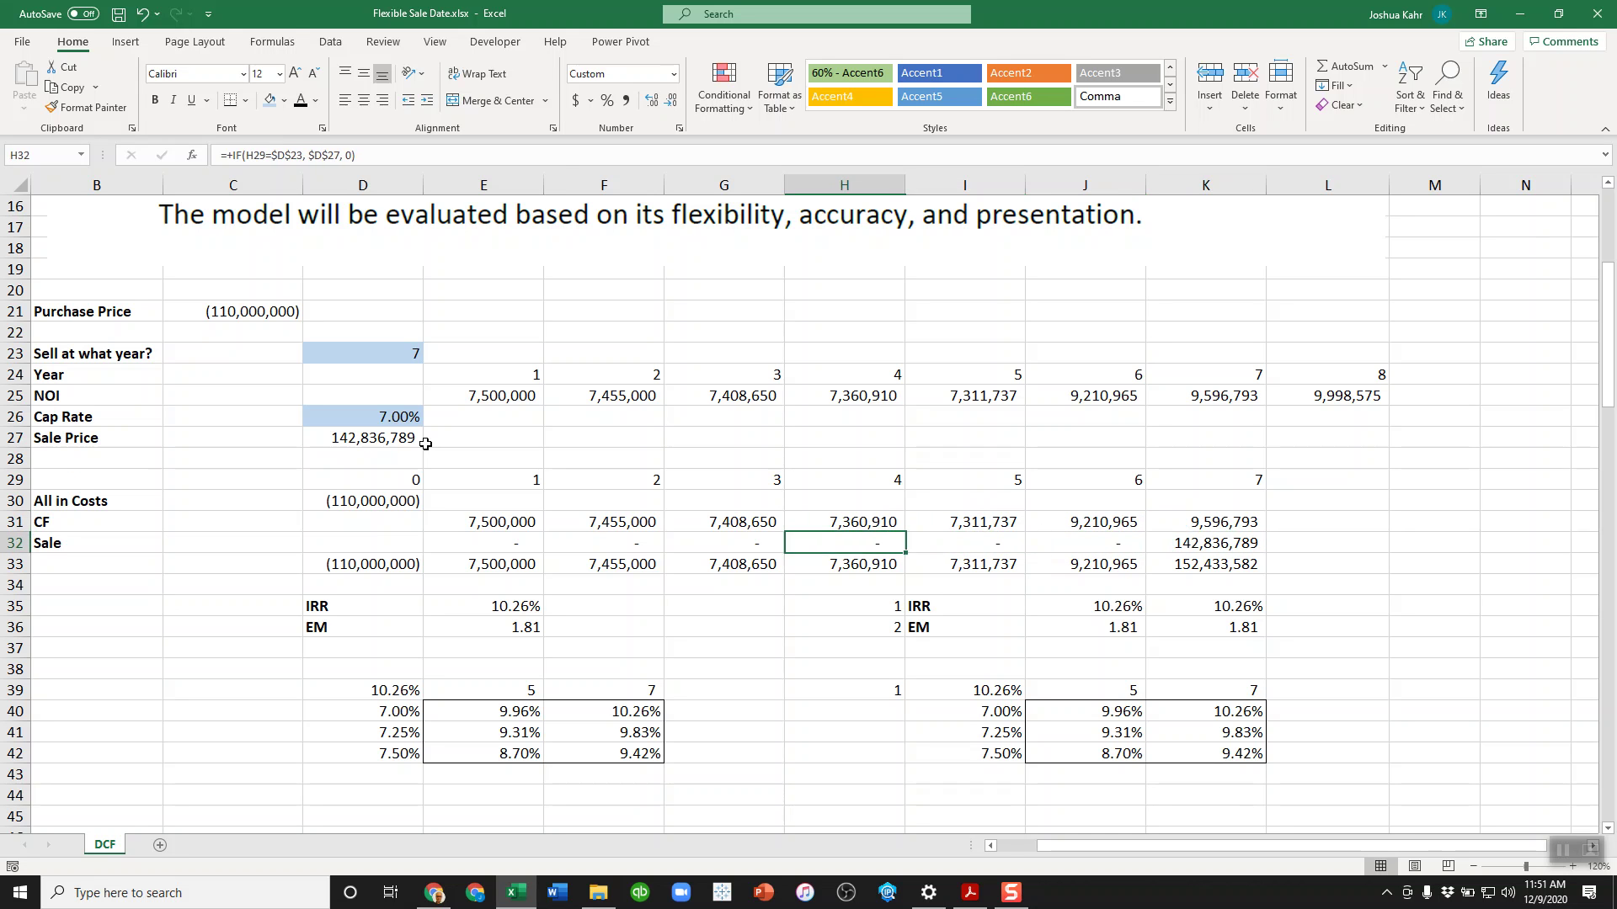
key("Left")
key("Left")
key("Left")
key("Left")
key("Up")
key("Up")
key("Up")
key("Up")
key("Up")
key("Up")
key("Up")
key("Up")
key("Up")
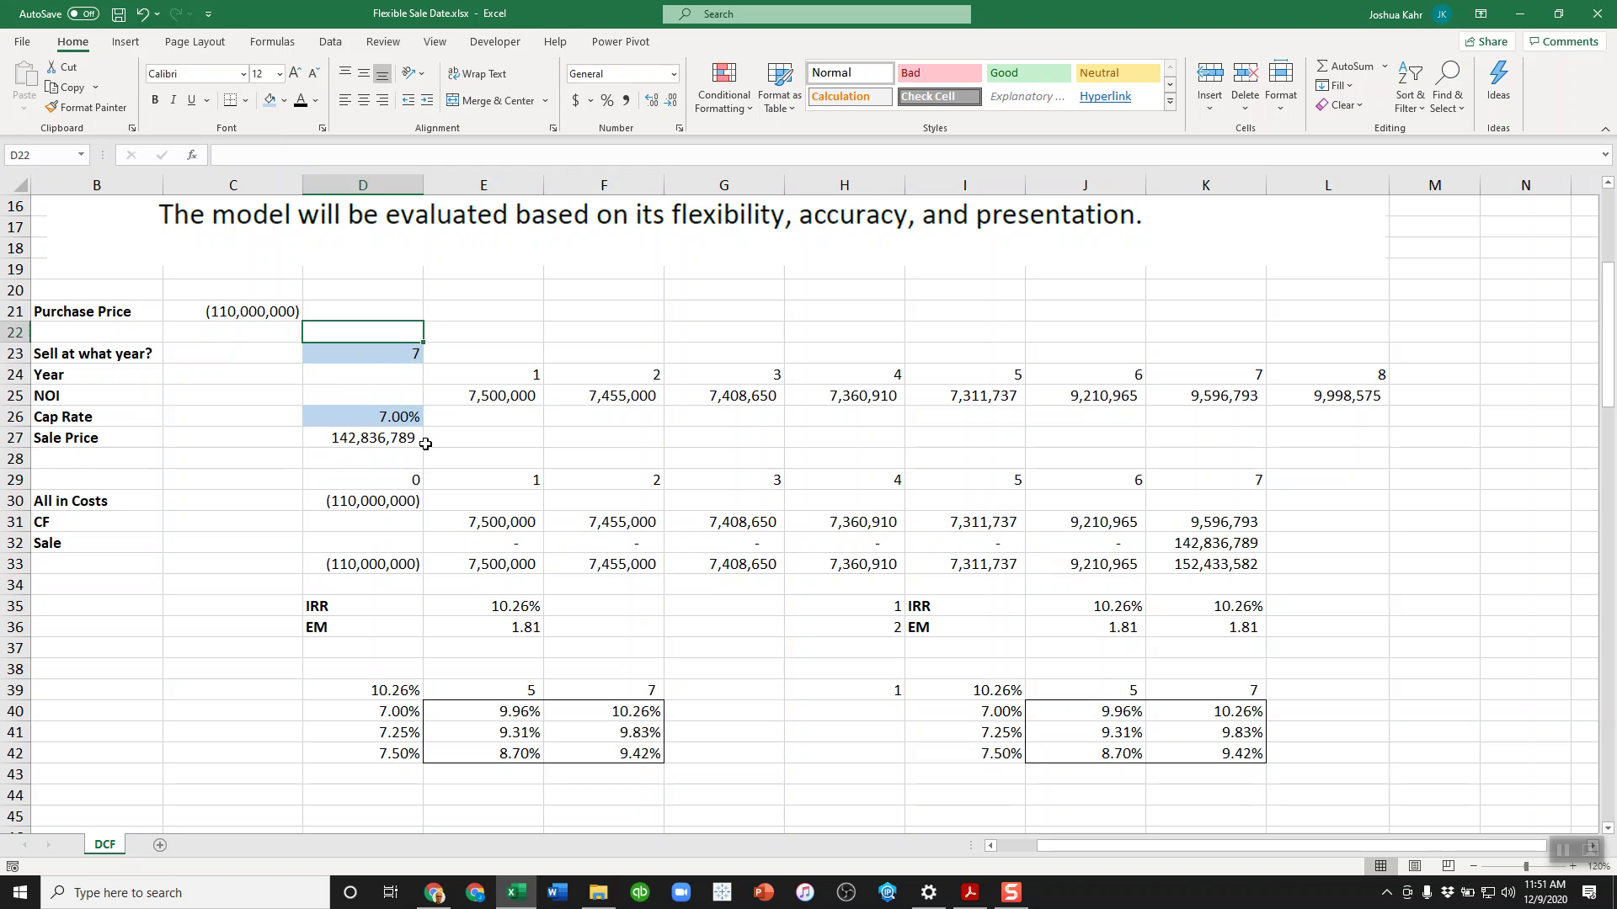
Set the sale year in D23 to 5.
type("5")
key("Return")
key("Right")
key("Right")
key("Right")
key("Right")
key("Right")
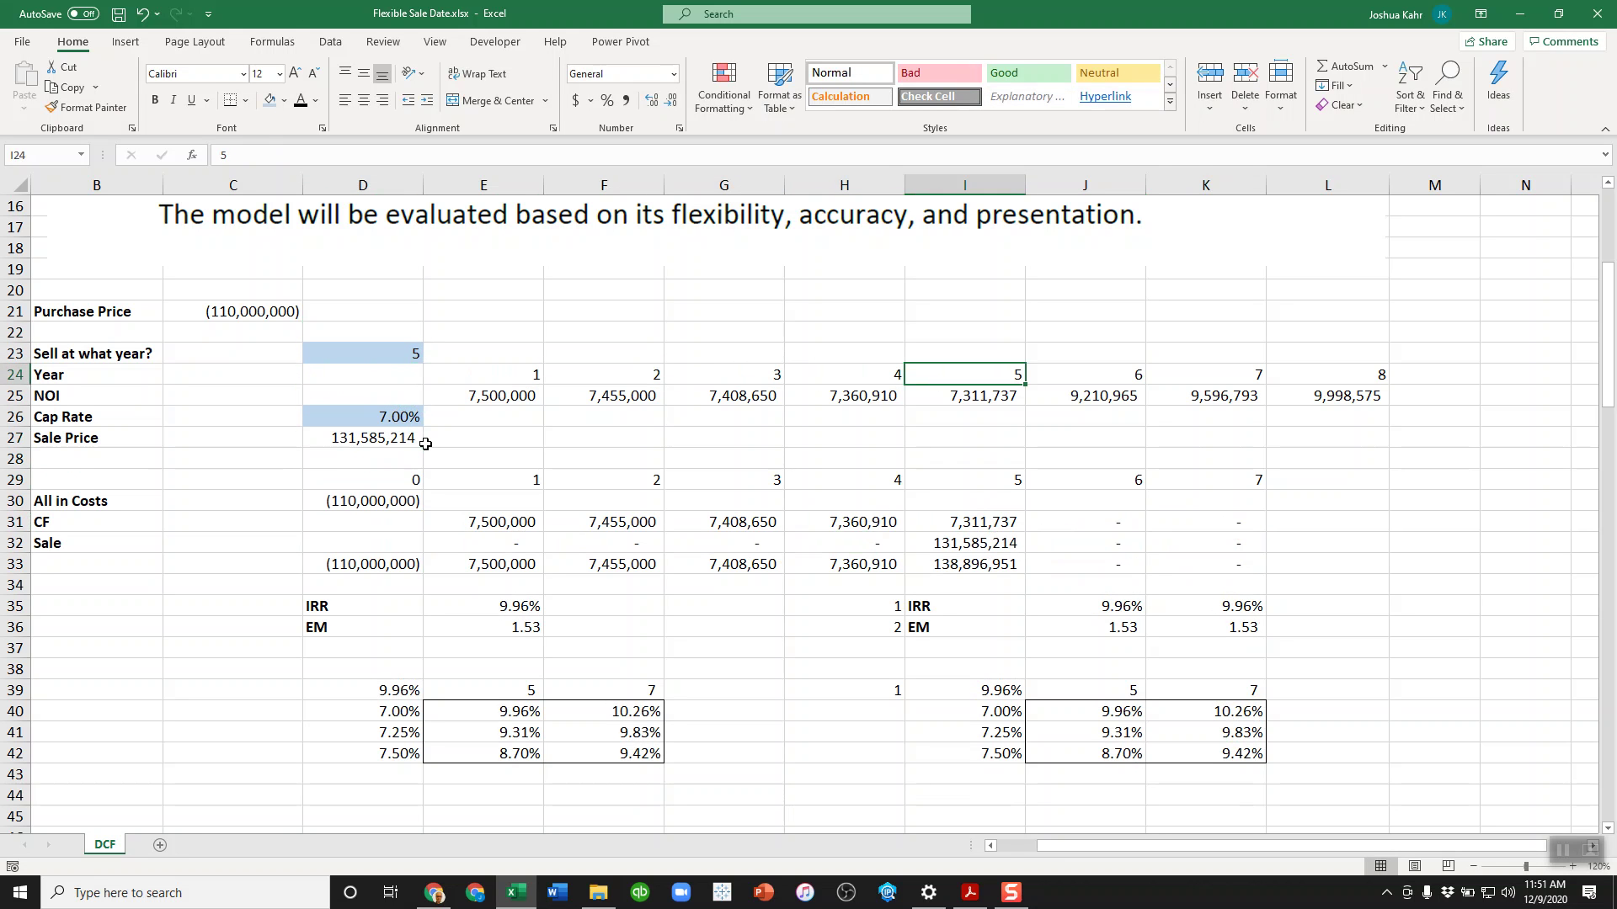
key("Down")
key("Down")
key("Down")
key("Down")
key("Down")
key("Down")
key("Down")
key("Right")
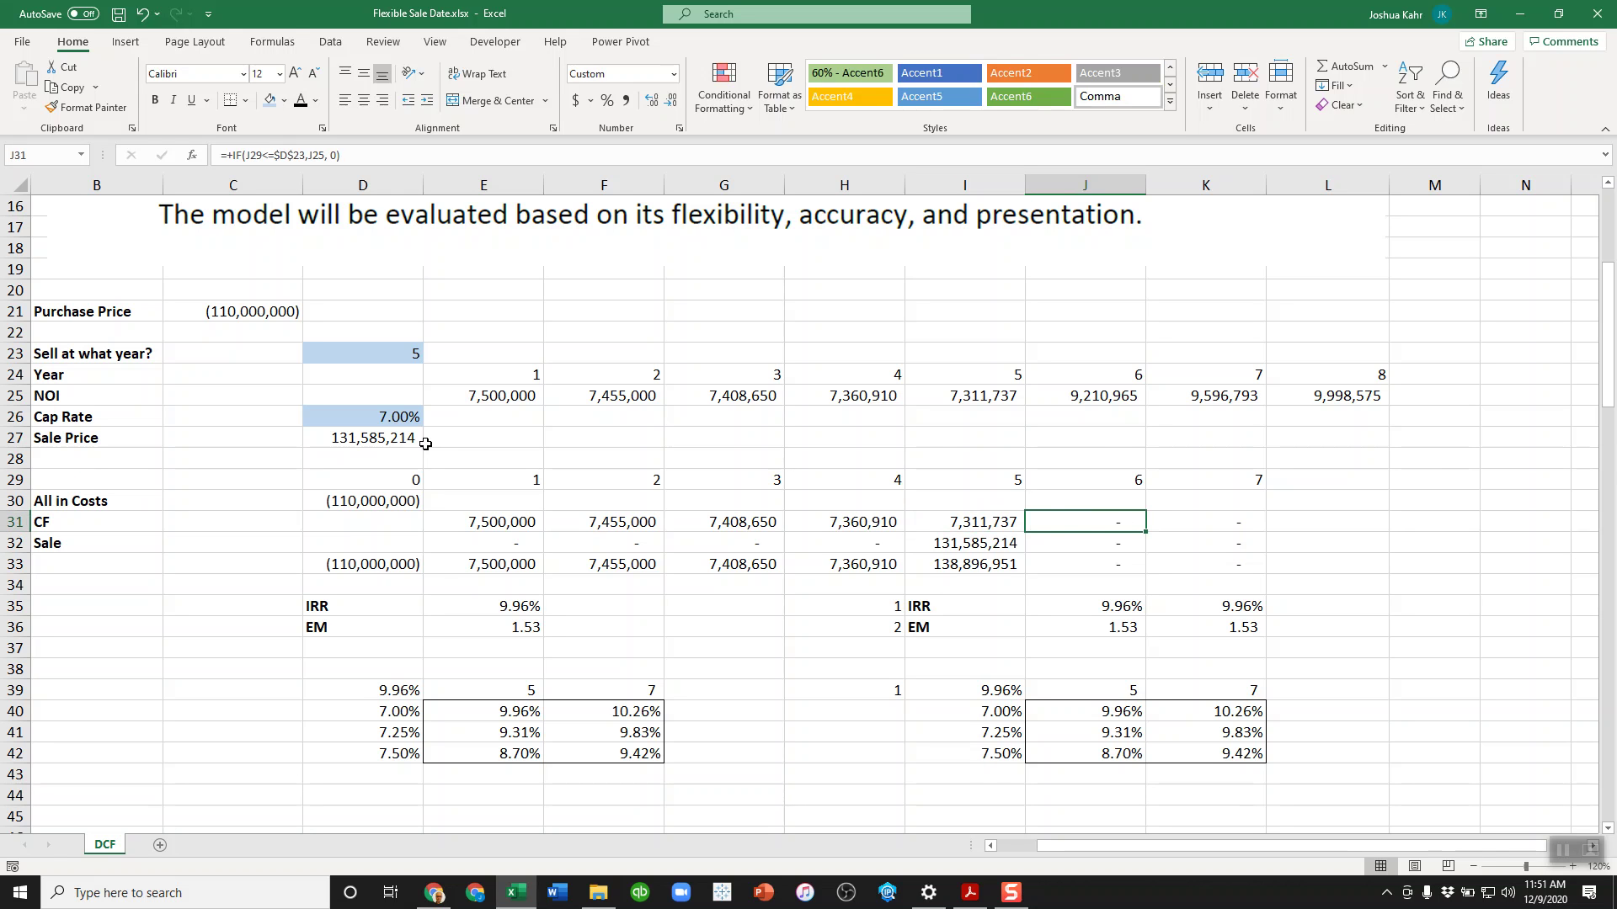
Inspect the IF cash-flow formulas in J31 and K31 without changing them.
key("F2")
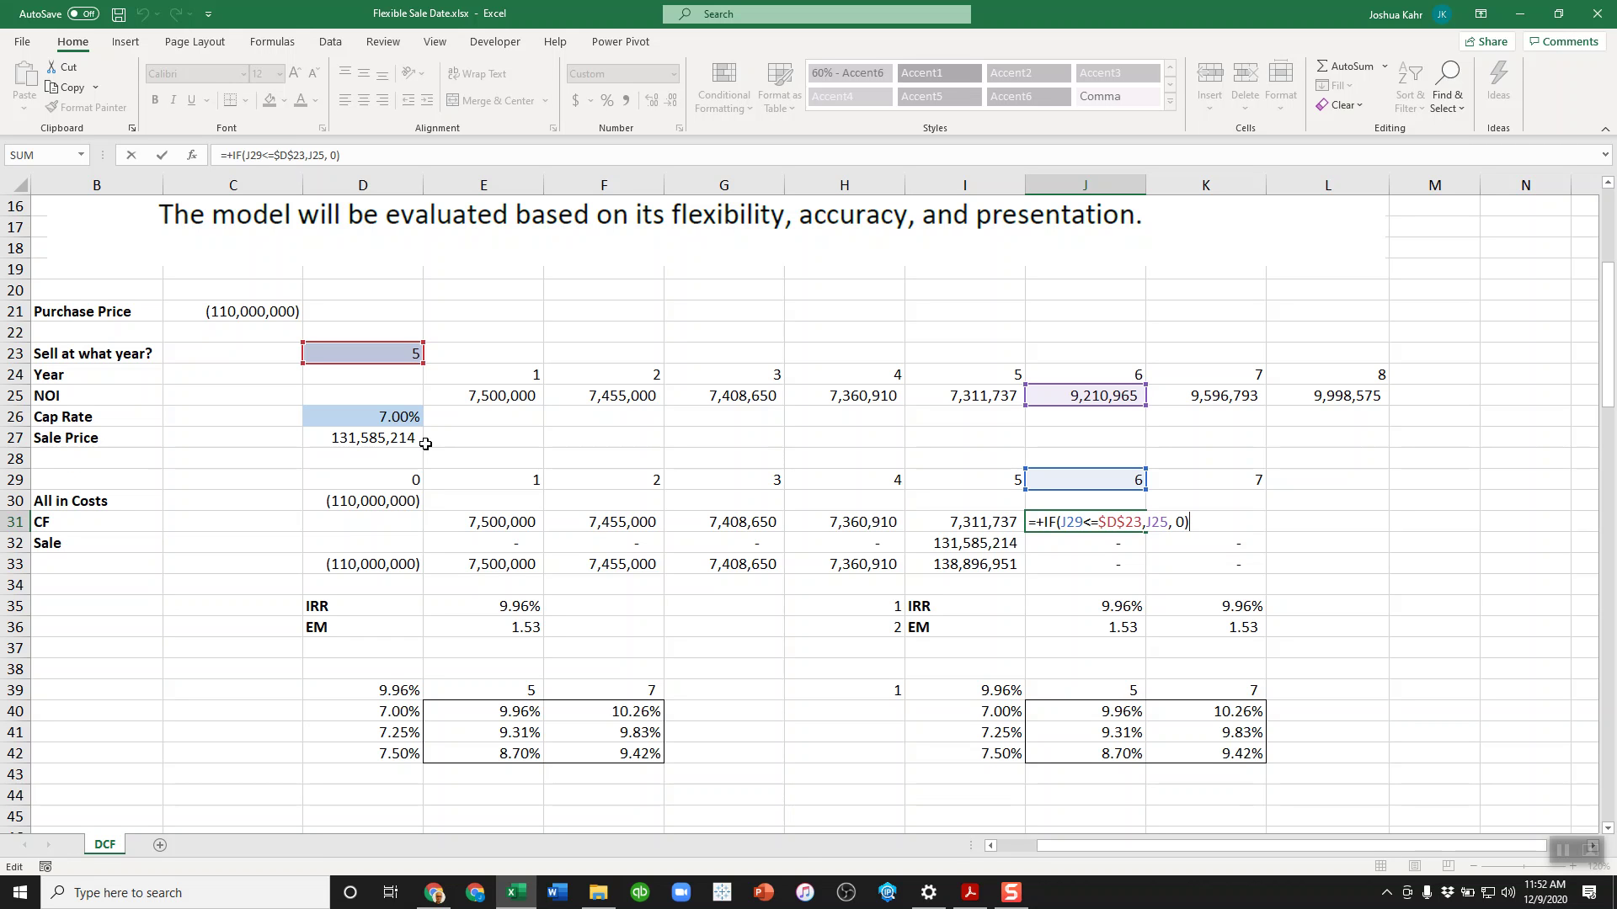
key("Tab")
key("ctrl+r")
key("F2")
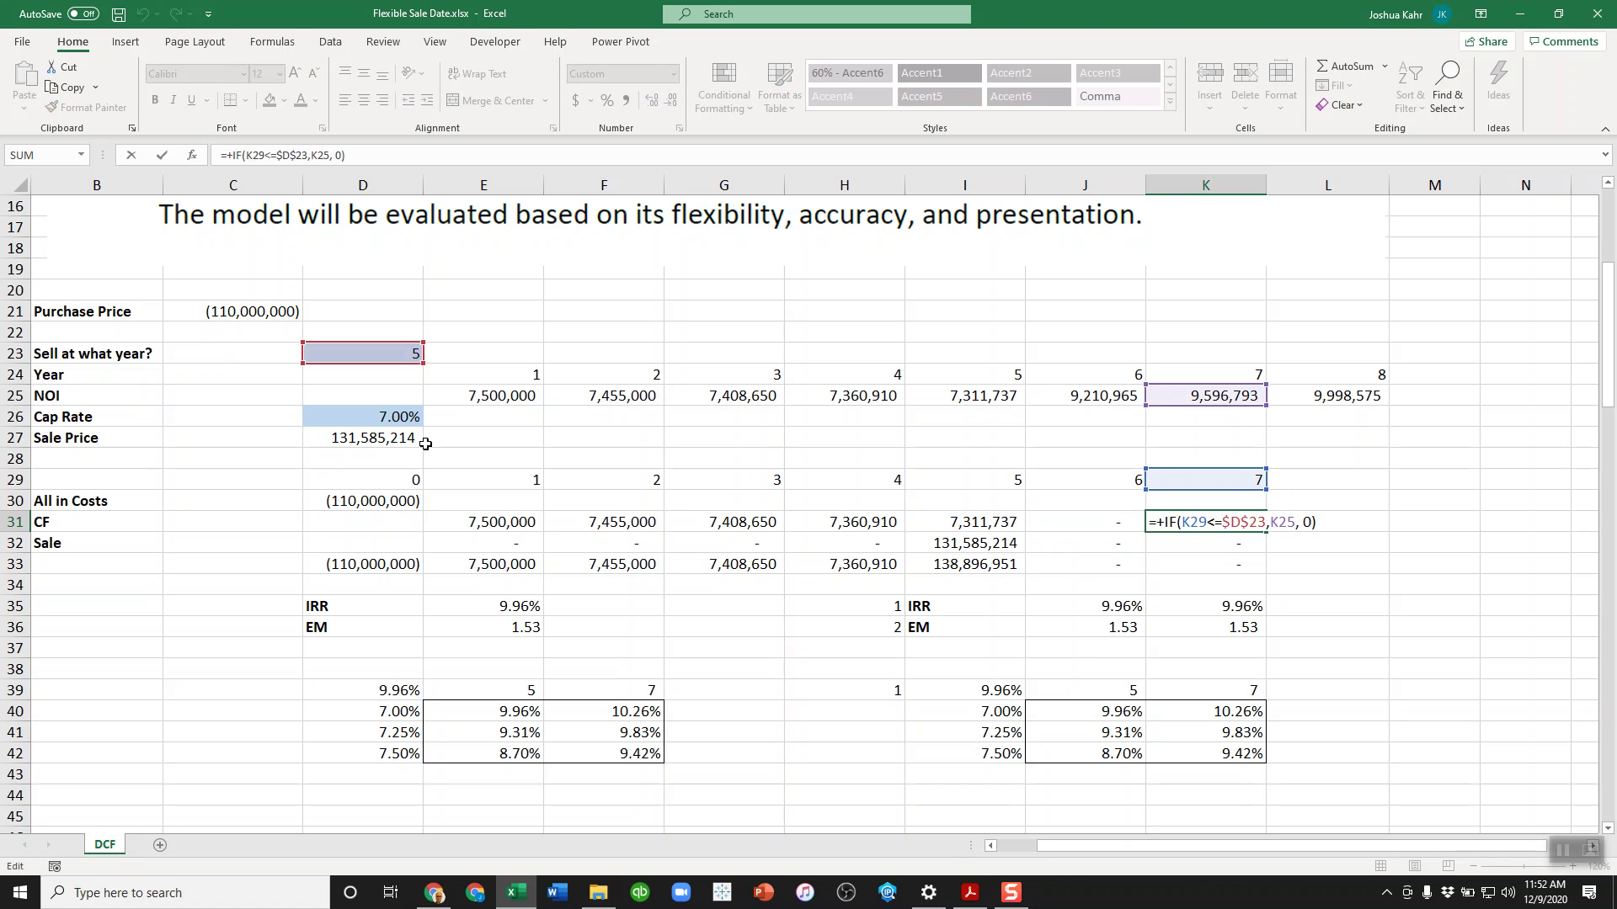
key("Escape")
Inspect the IF sale formulas in J32 and I32 without changing them.
key("Left")
key("Down")
key("Left")
key("Right")
key("F2")
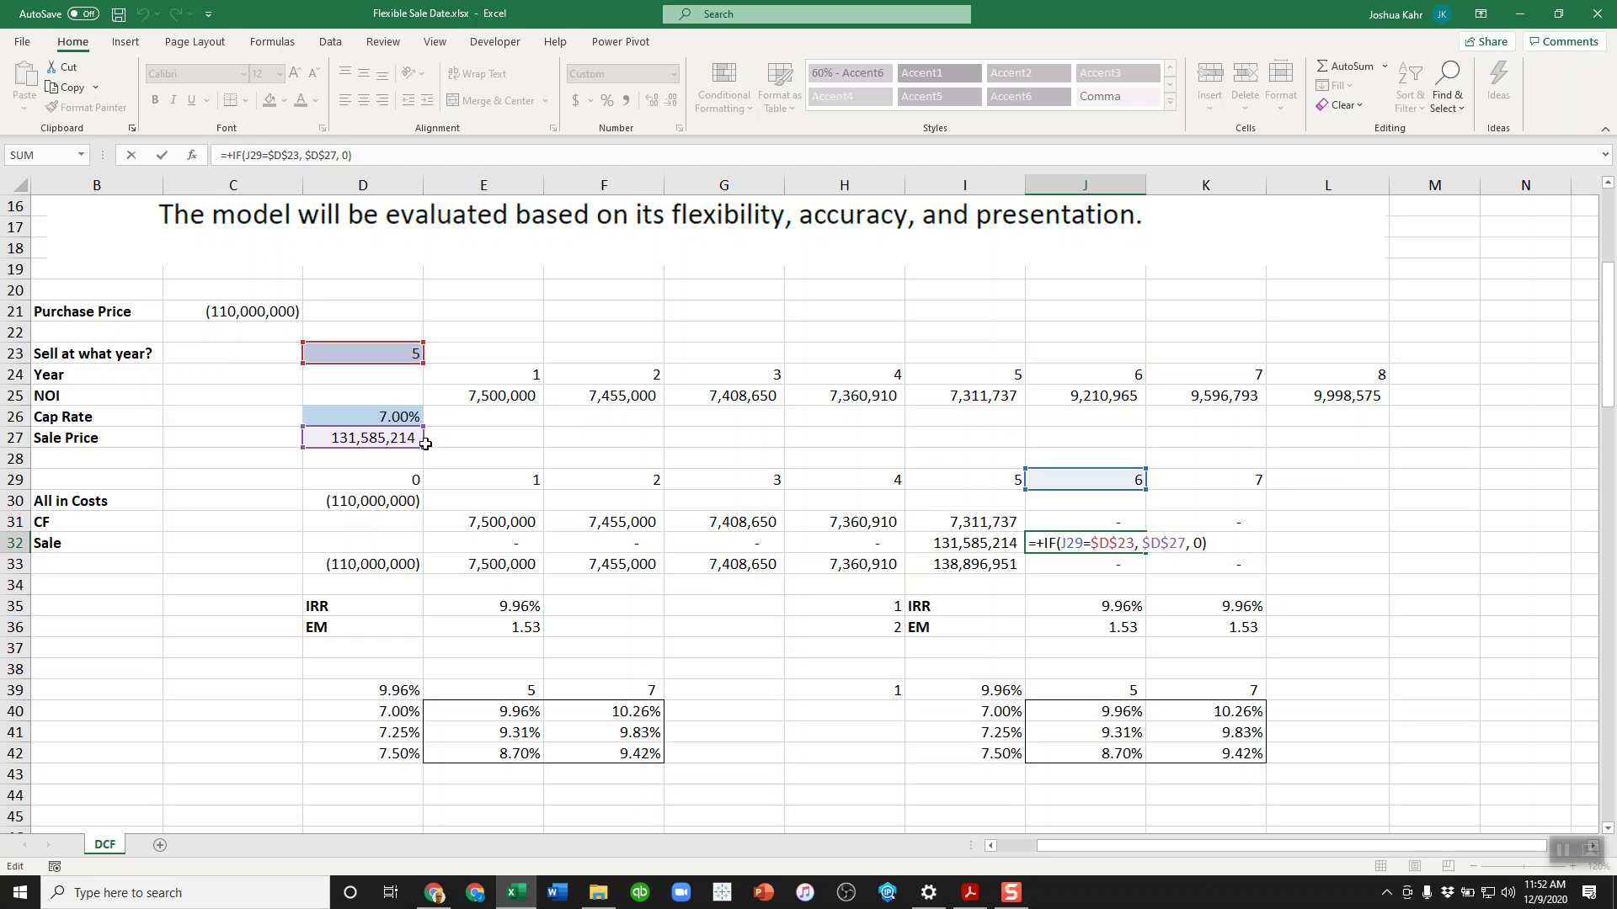
key("Escape")
key("Left")
key("F2")
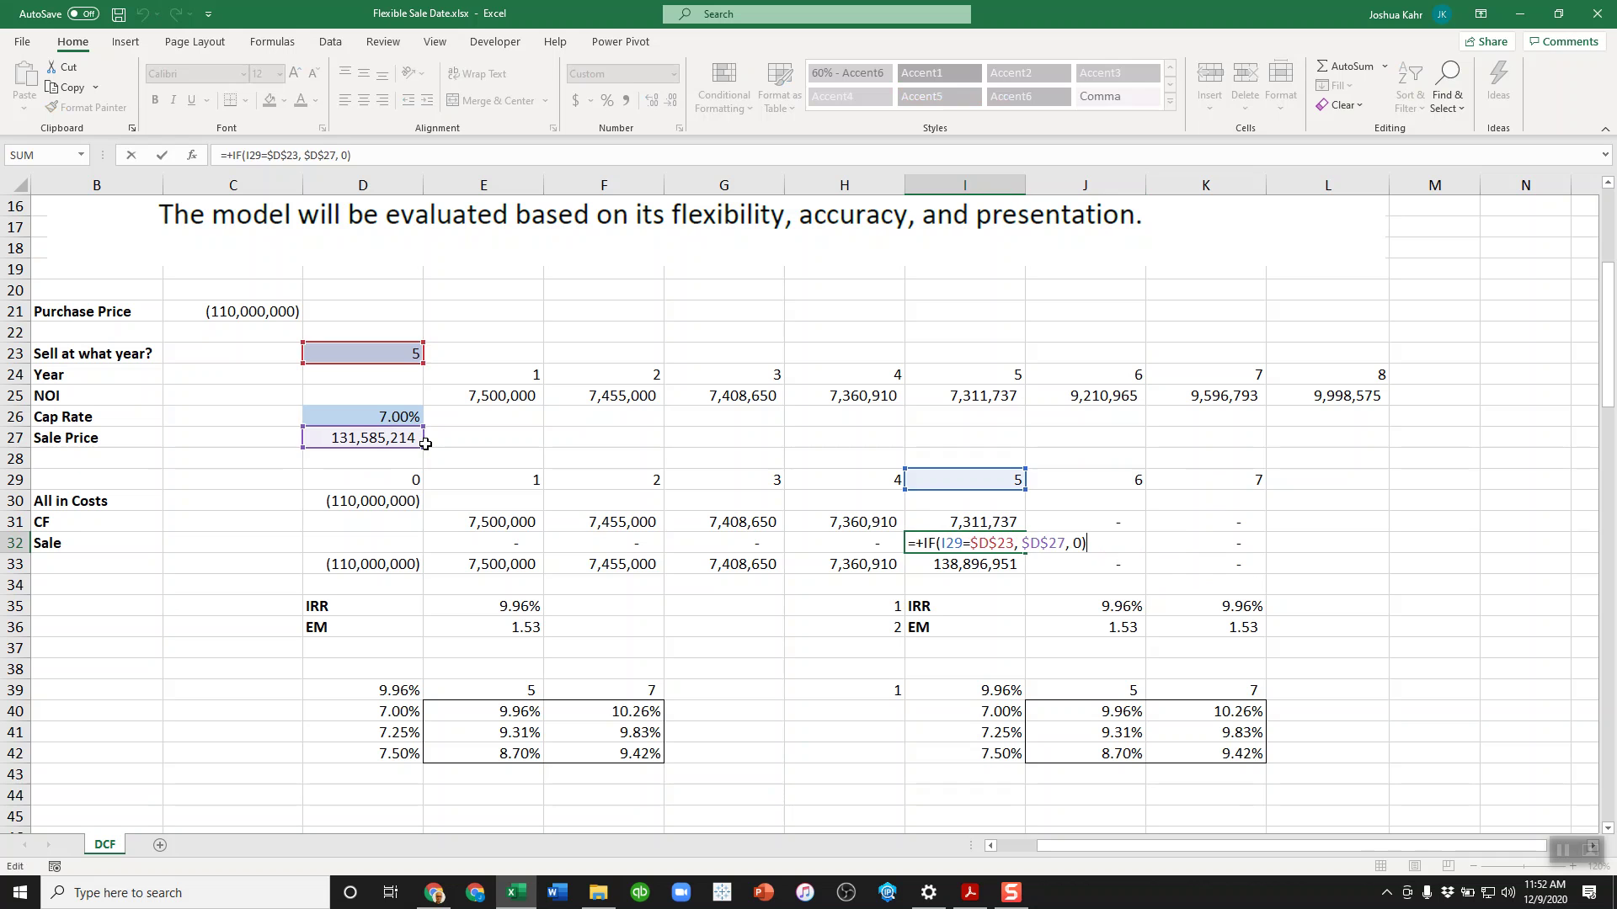
key("Tab")
key("F2")
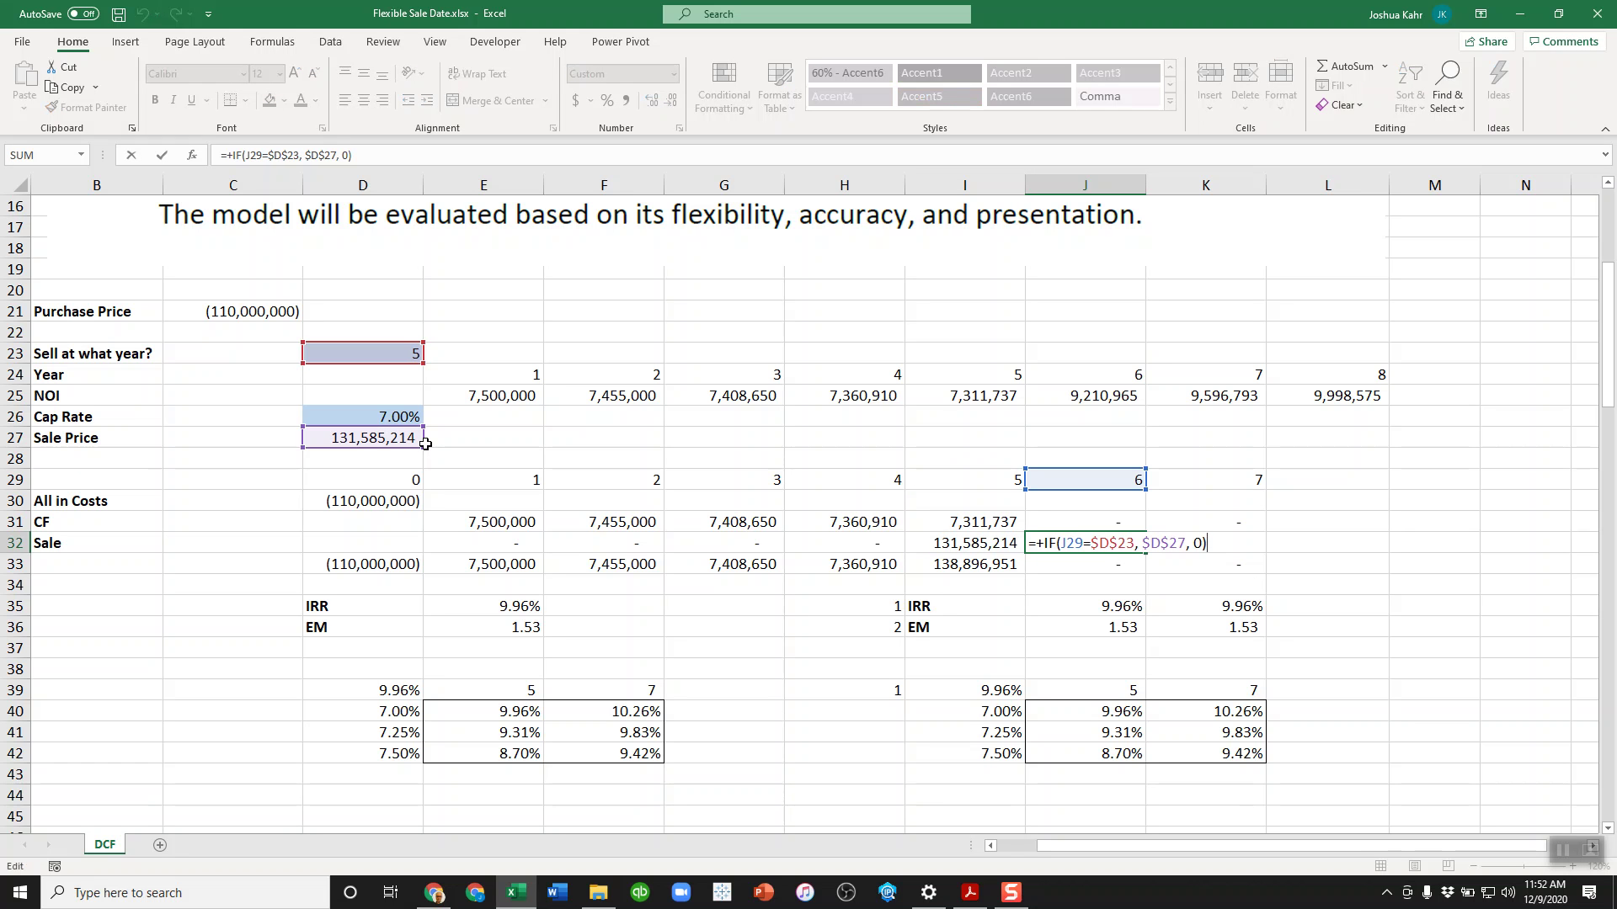
key("Return")
key("Left")
key("Left")
key("Left")
key("Left")
key("Left")
key("Left")
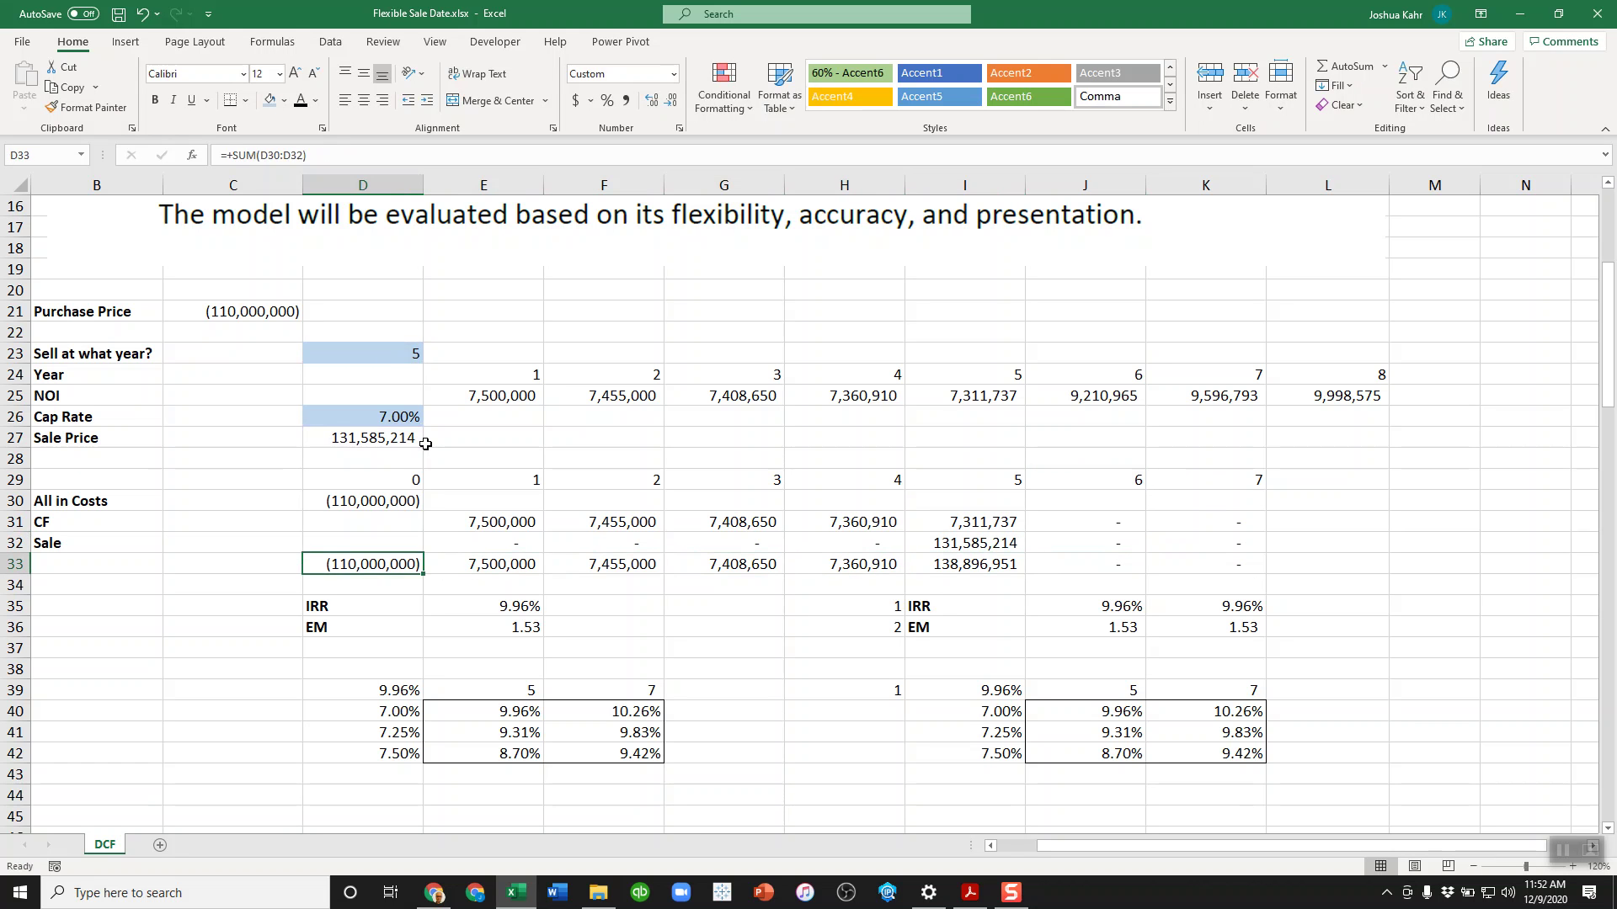
Try sale years 7, 5 and 6 in D23, watching IRR and EM recalculate.
key("shift+Right")
key("shift+Right")
key("shift+Right")
key("shift+Right")
key("shift+Right")
key("shift+Right")
key("shift+Right")
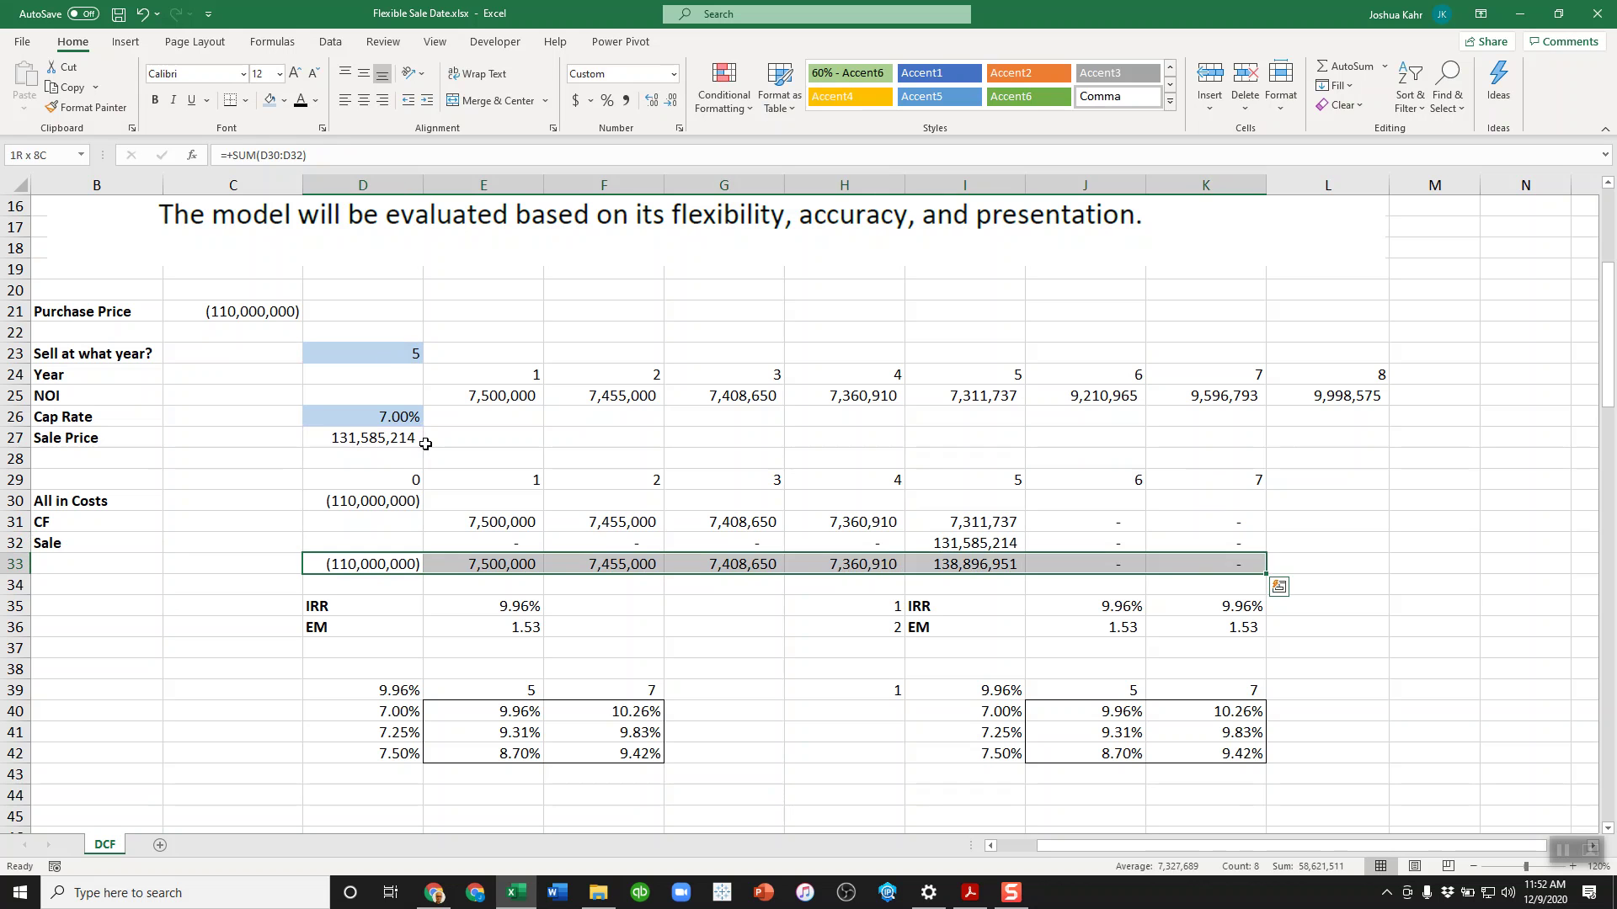
key("Left")
key("Left")
key("Up")
key("Up")
key("Up")
key("Up")
key("Up")
key("Up")
key("Up")
key("Up")
key("Up")
key("Up")
key("Up")
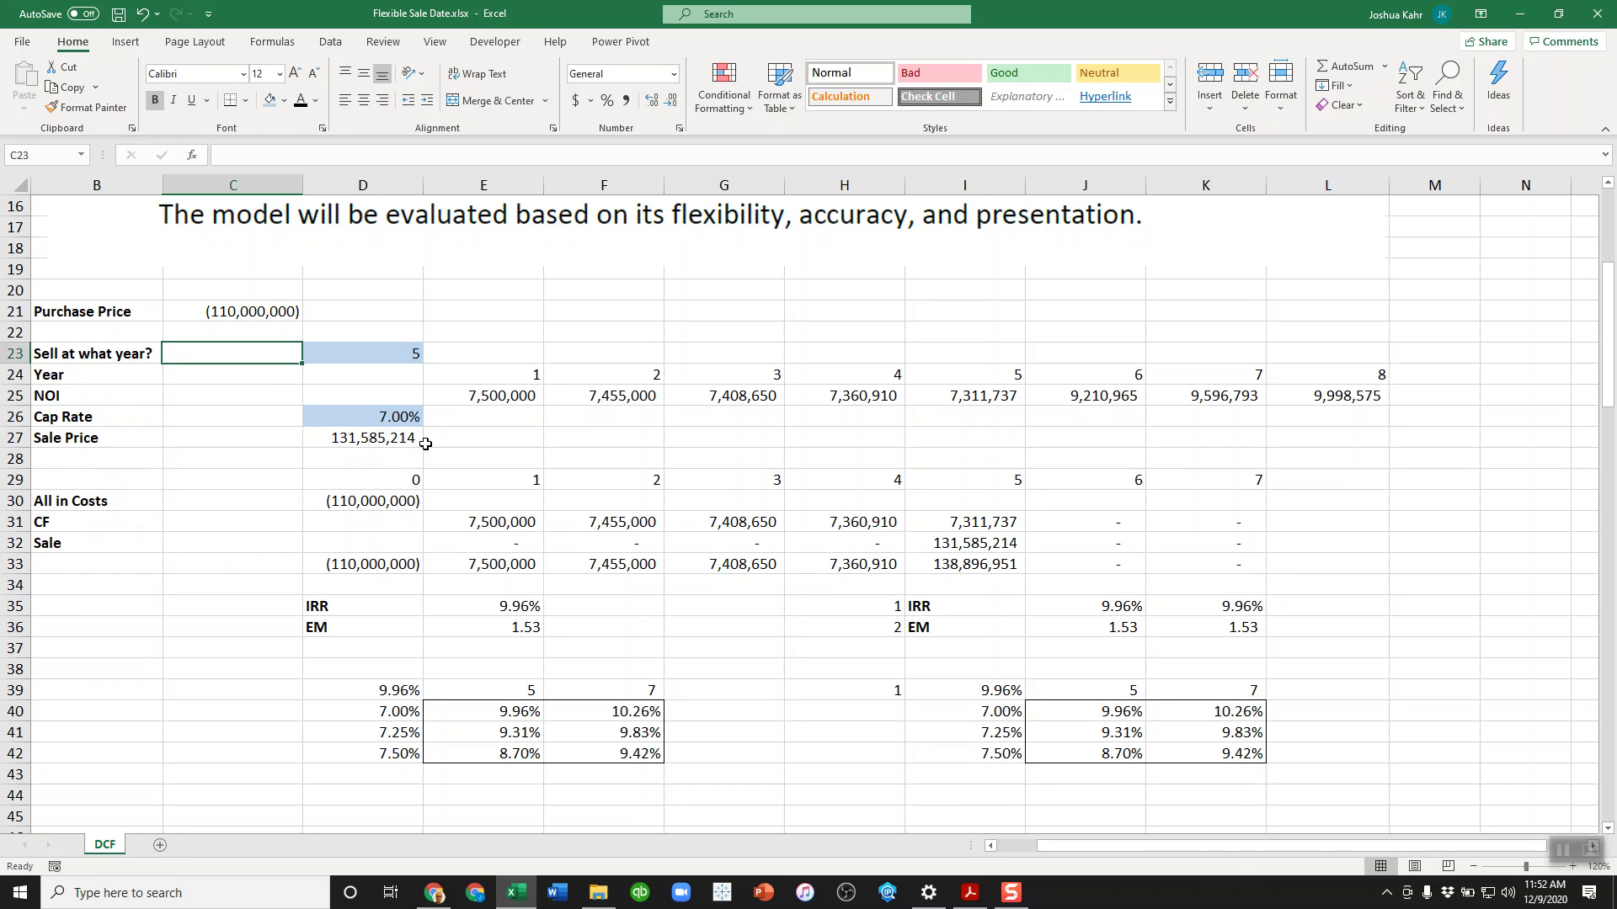
key("Right")
key("Right")
key("Down")
type("7")
key("Return")
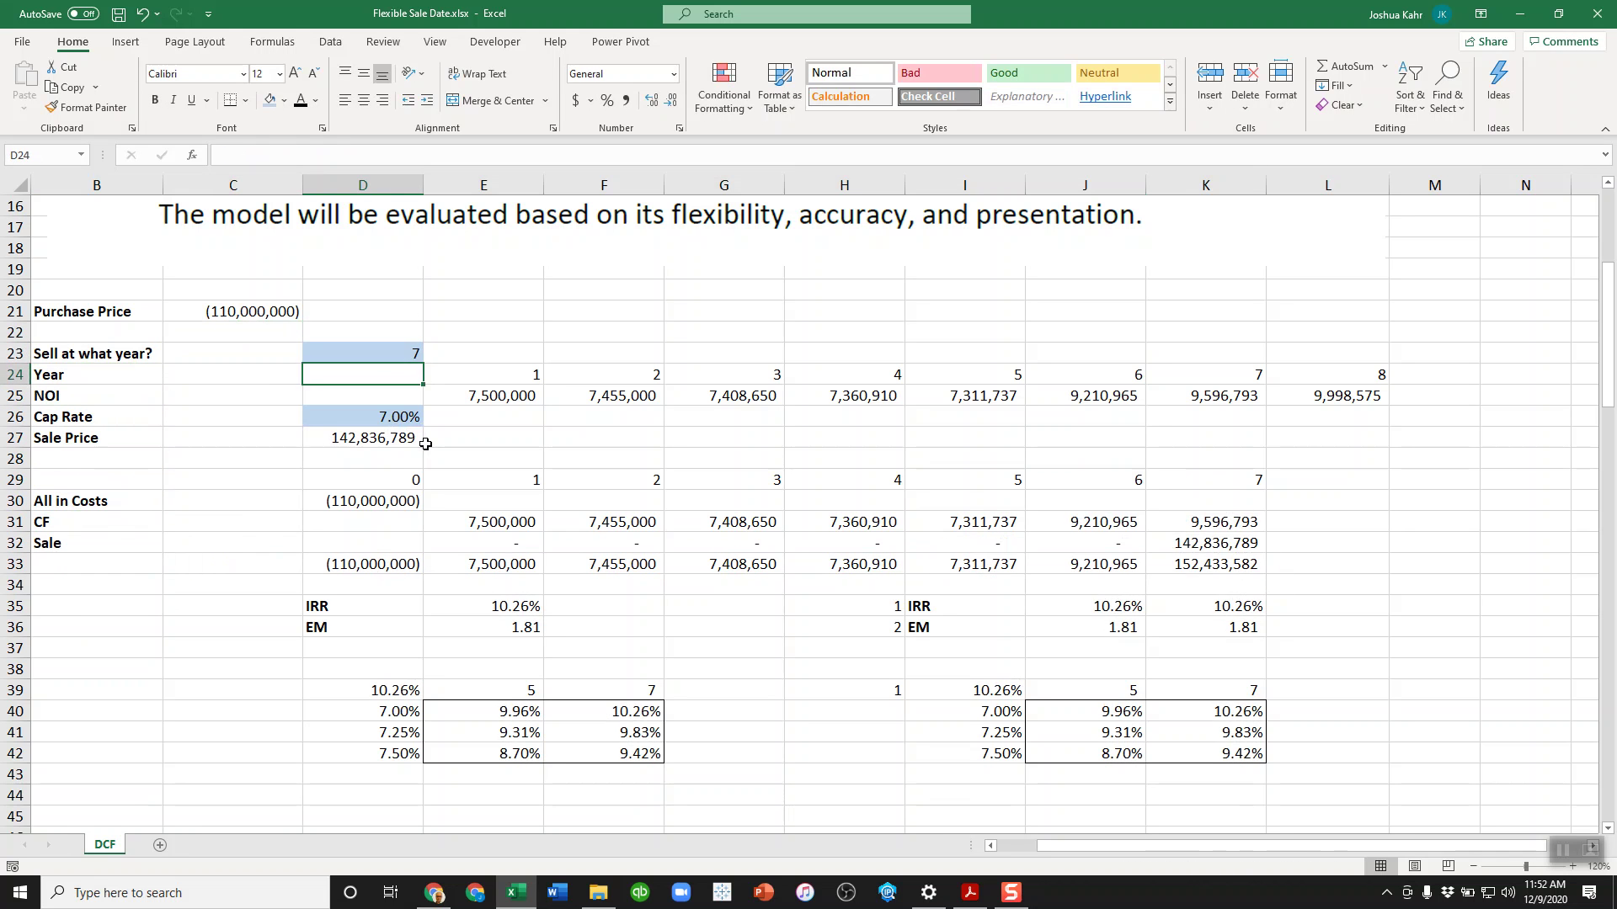
key("Up")
type("5")
key("Return")
key("Up")
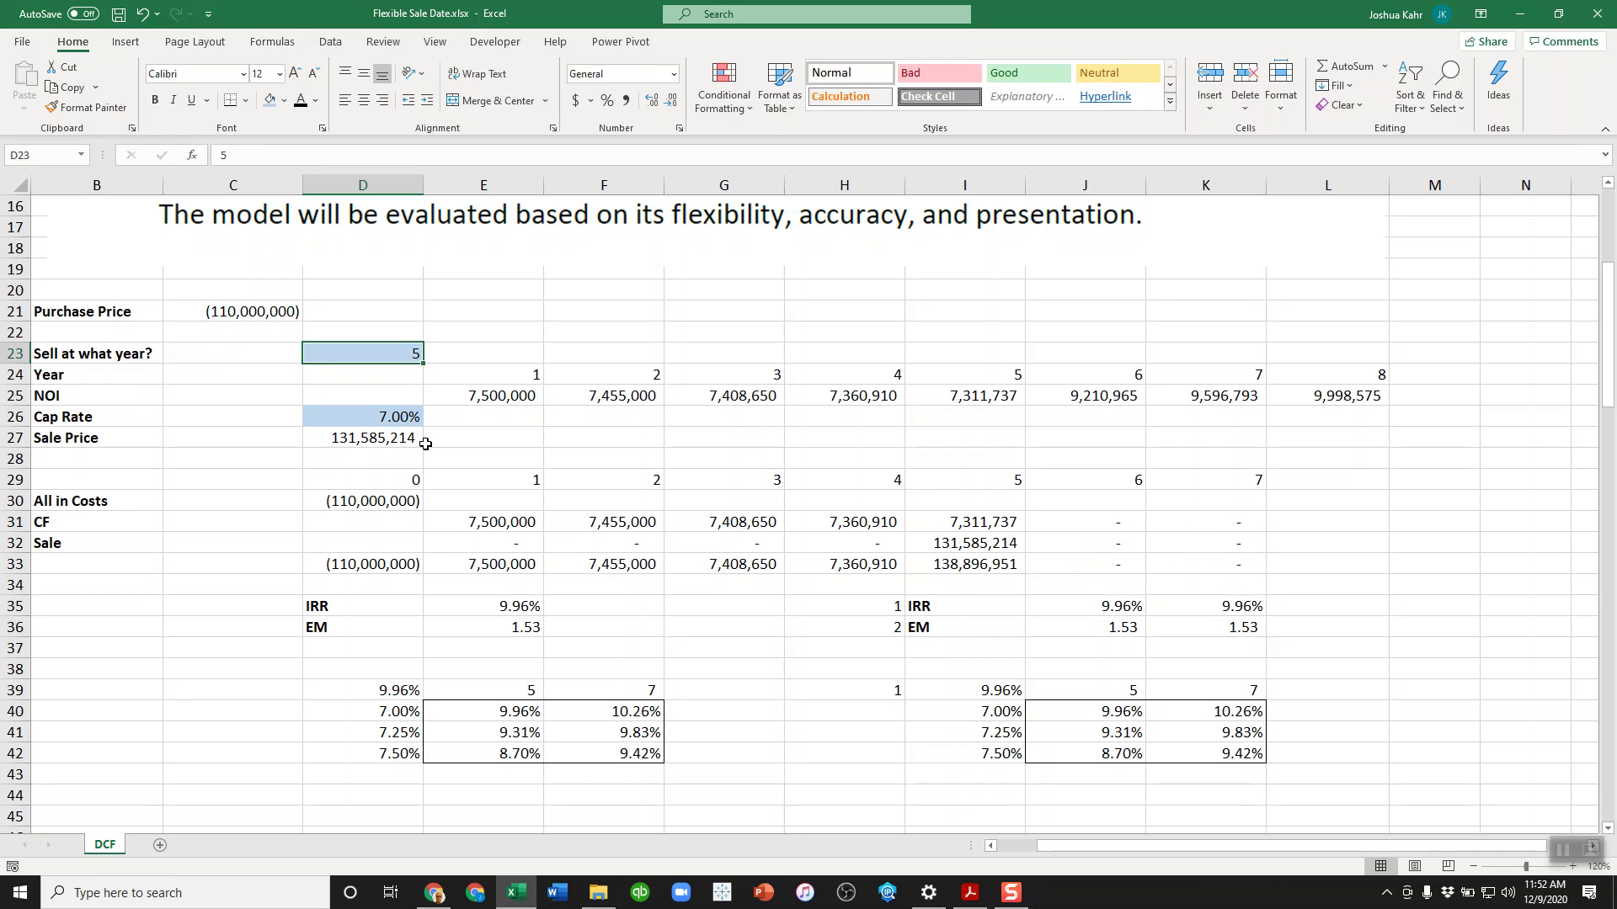
type("6")
key("Return")
Continue with sale years 4, 5, 6 and finally 7, leaving IRR 10.26% and EM 1.81.
key("Up")
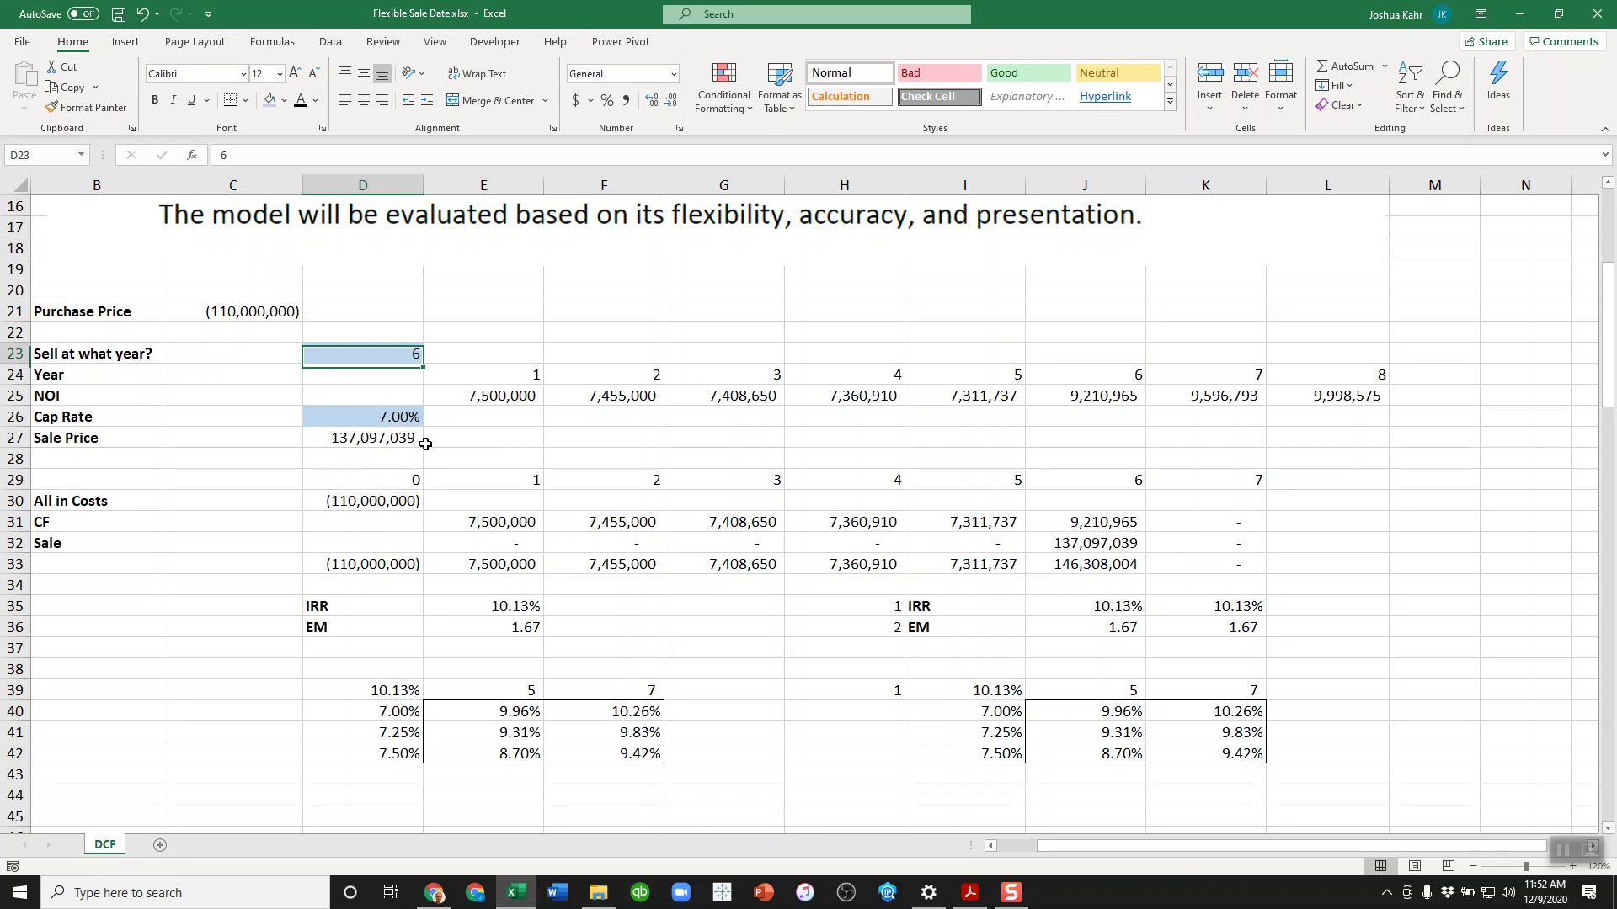
type("4")
key("Return")
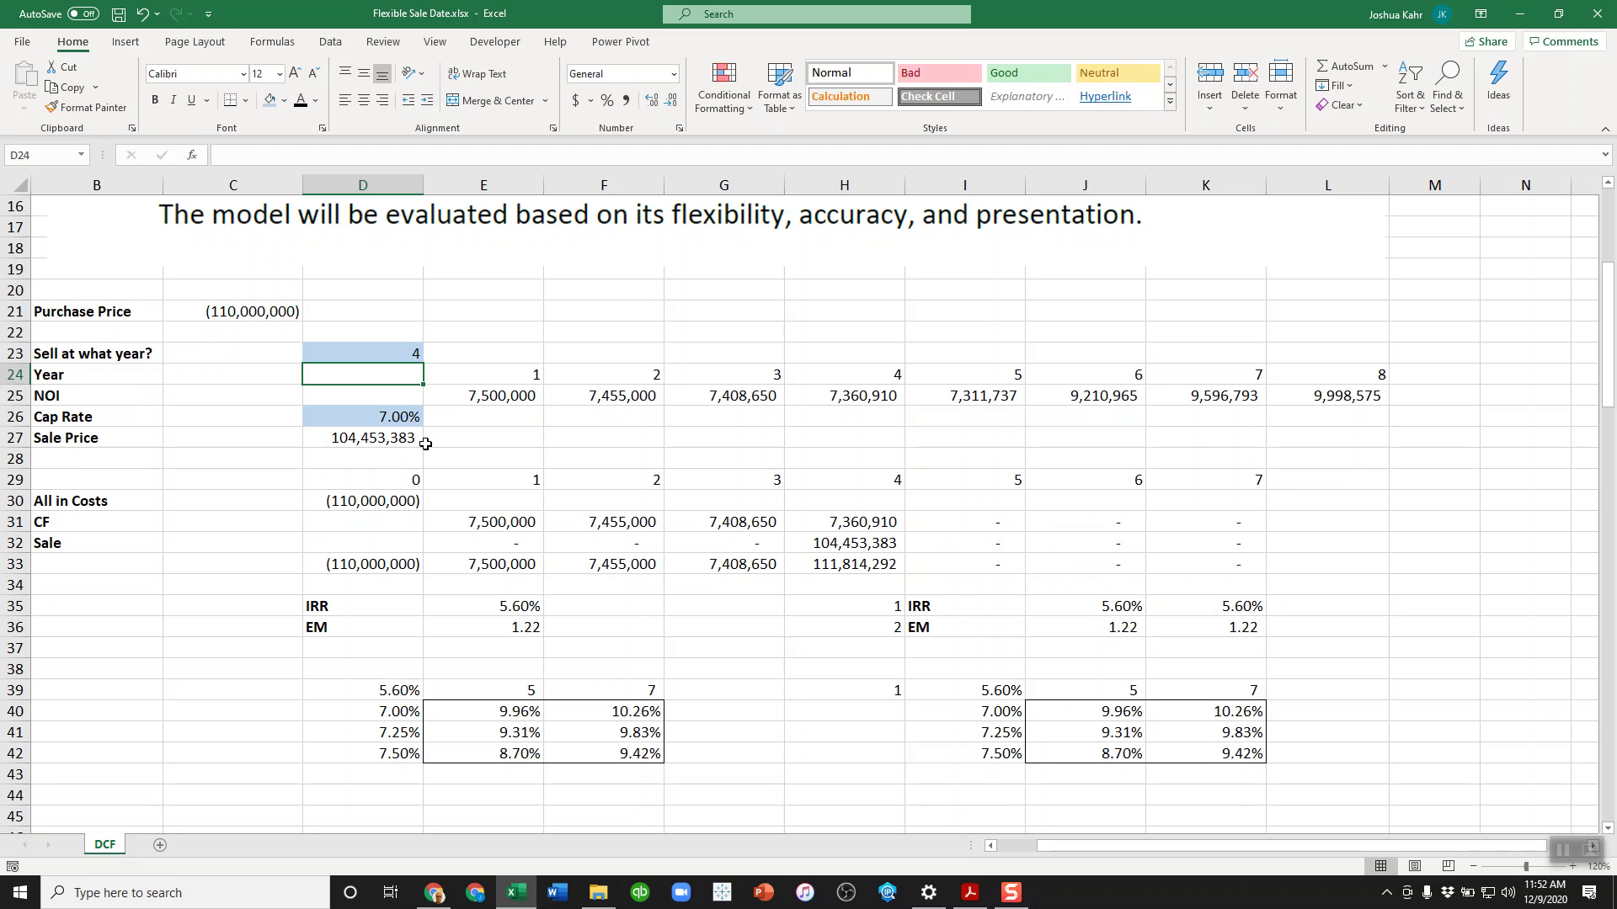
key("Up")
type("5")
key("Return")
key("Up")
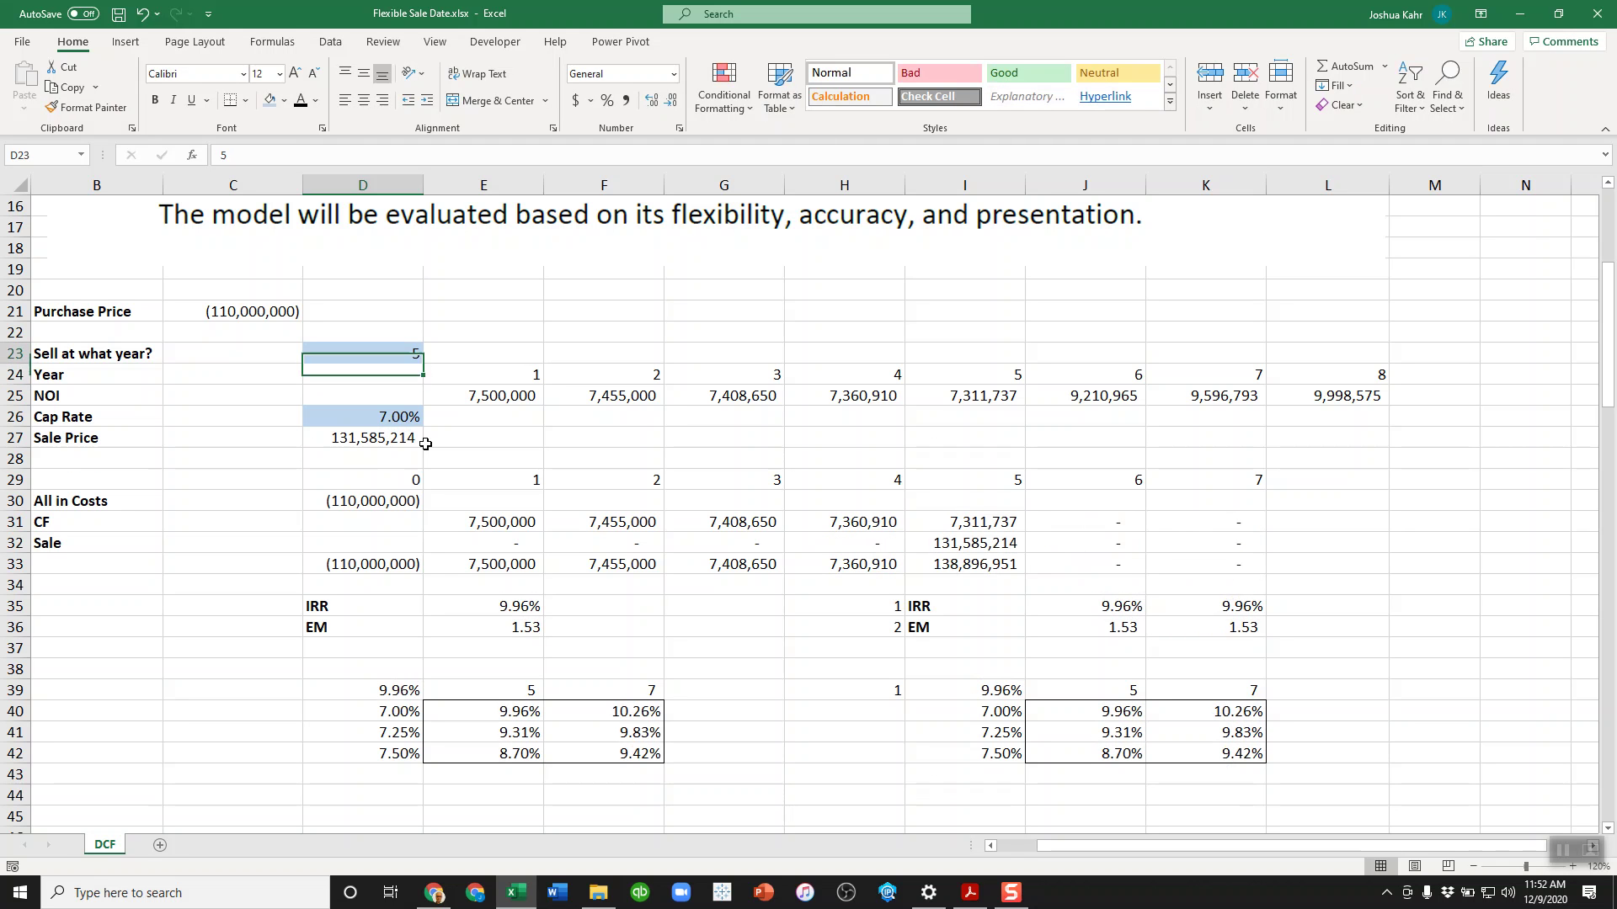
type("6")
key("Return")
key("Up")
type("7")
key("Return")
key("Return")
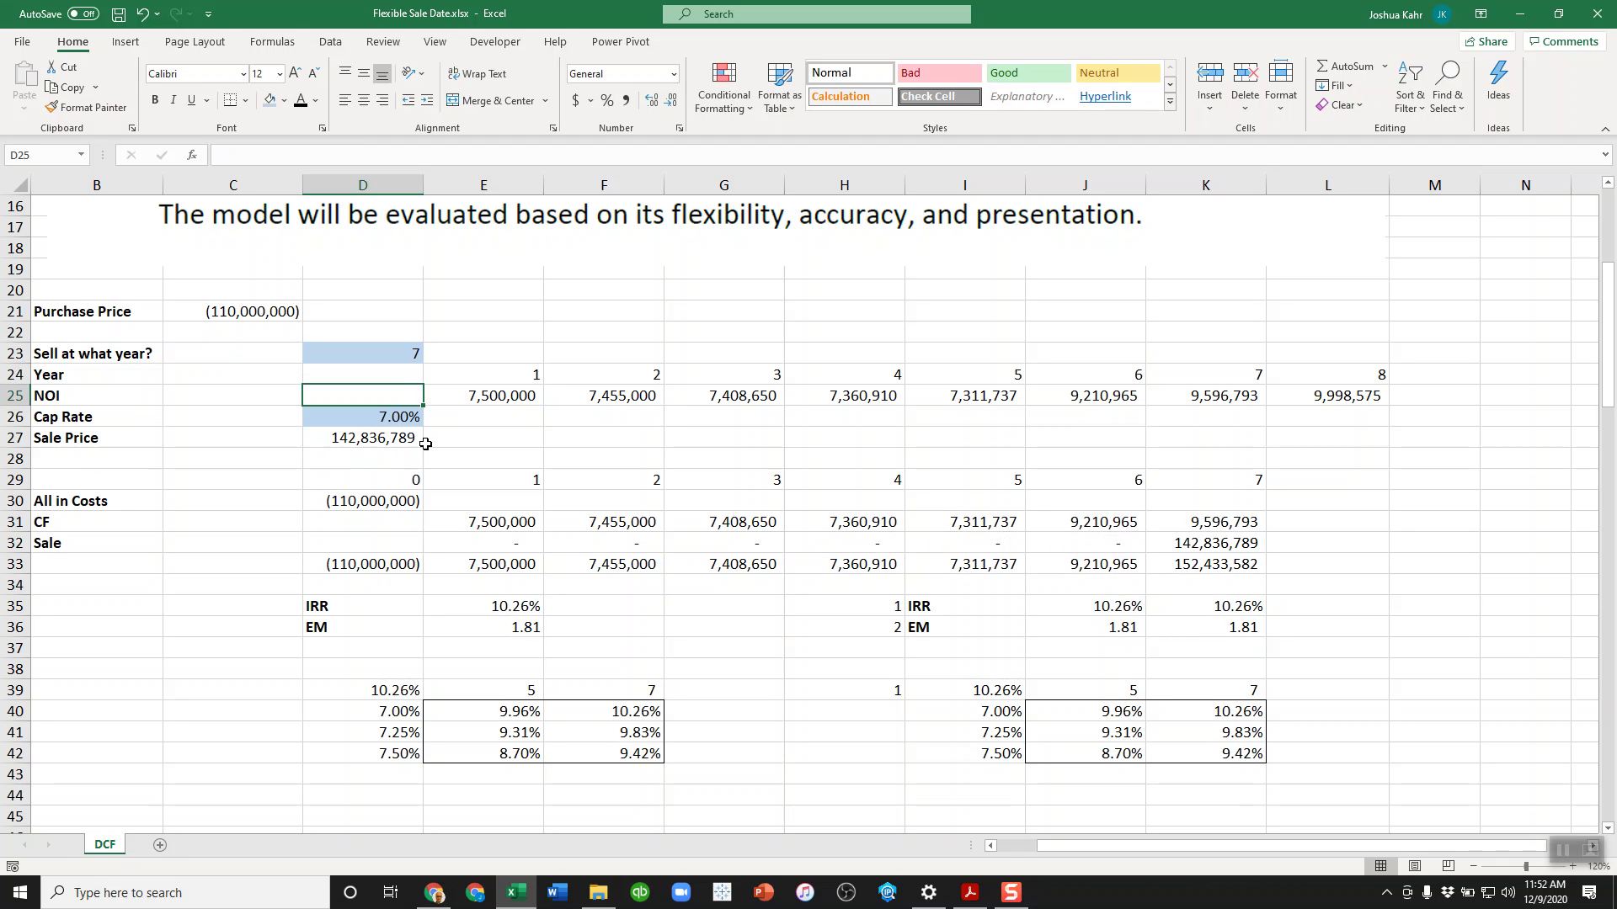
key("Down")
key("Down")
key("Down")
key("Down")
key("Down")
key("Down")
key("Down")
key("Down")
key("Down")
key("Down")
Set the sale year in D23 back to 5 and confirm E35 holds =IRR(D33:K33).
key("Right")
key("Up")
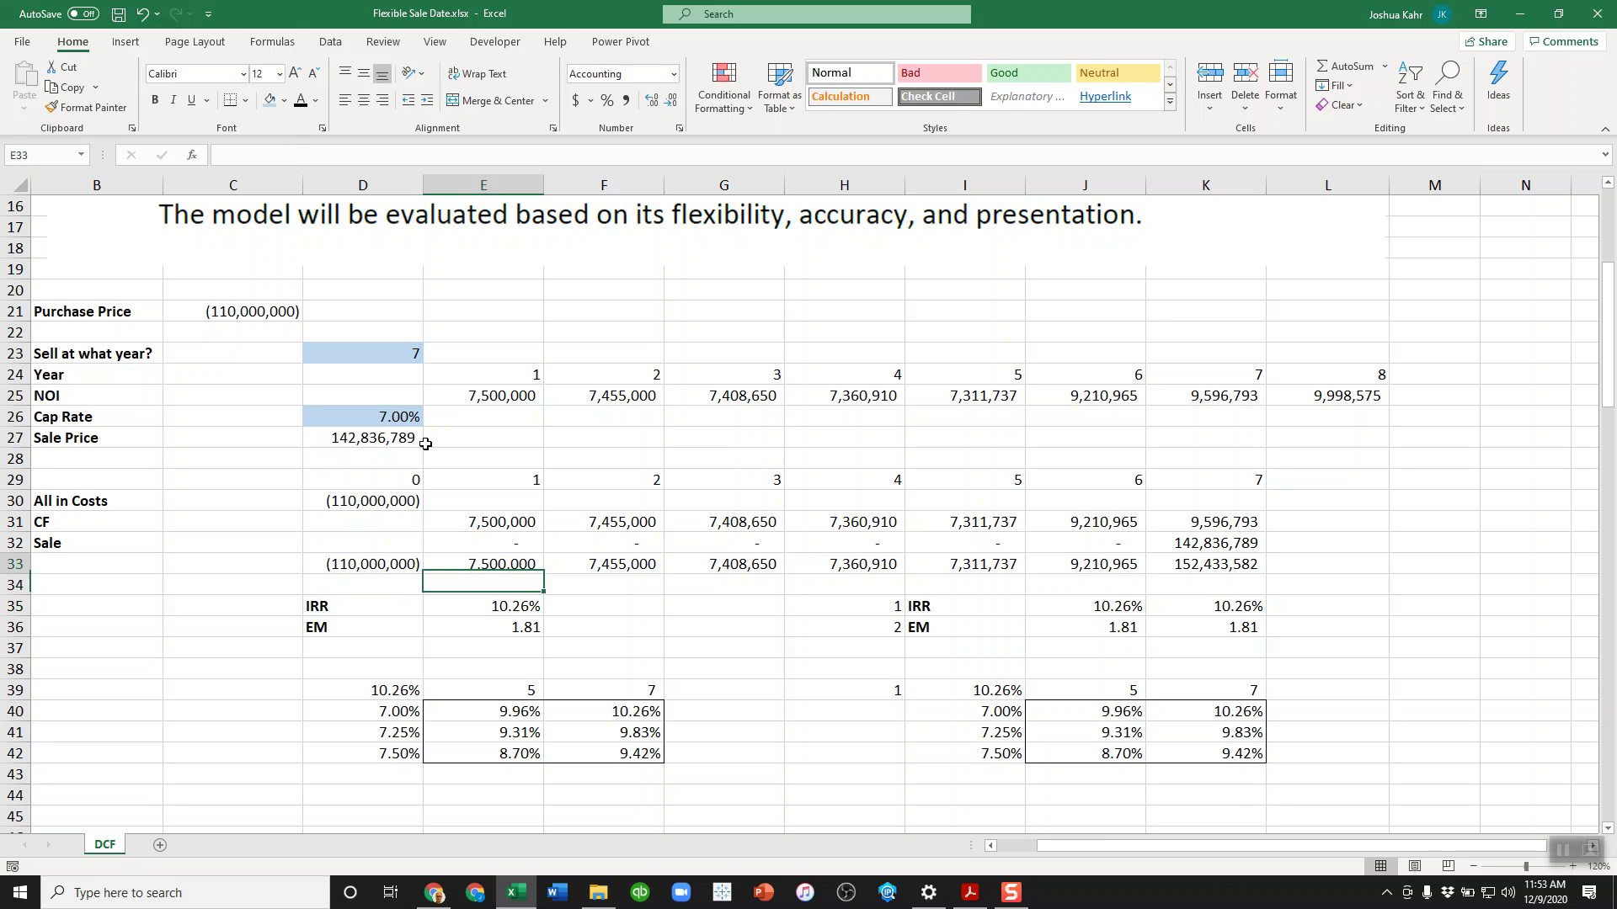
key("Up")
key("Up")
key("Up")
key("Up")
key("Up")
key("Up")
key("Up")
key("Up")
key("Up")
key("Up")
key("Up")
key("Left")
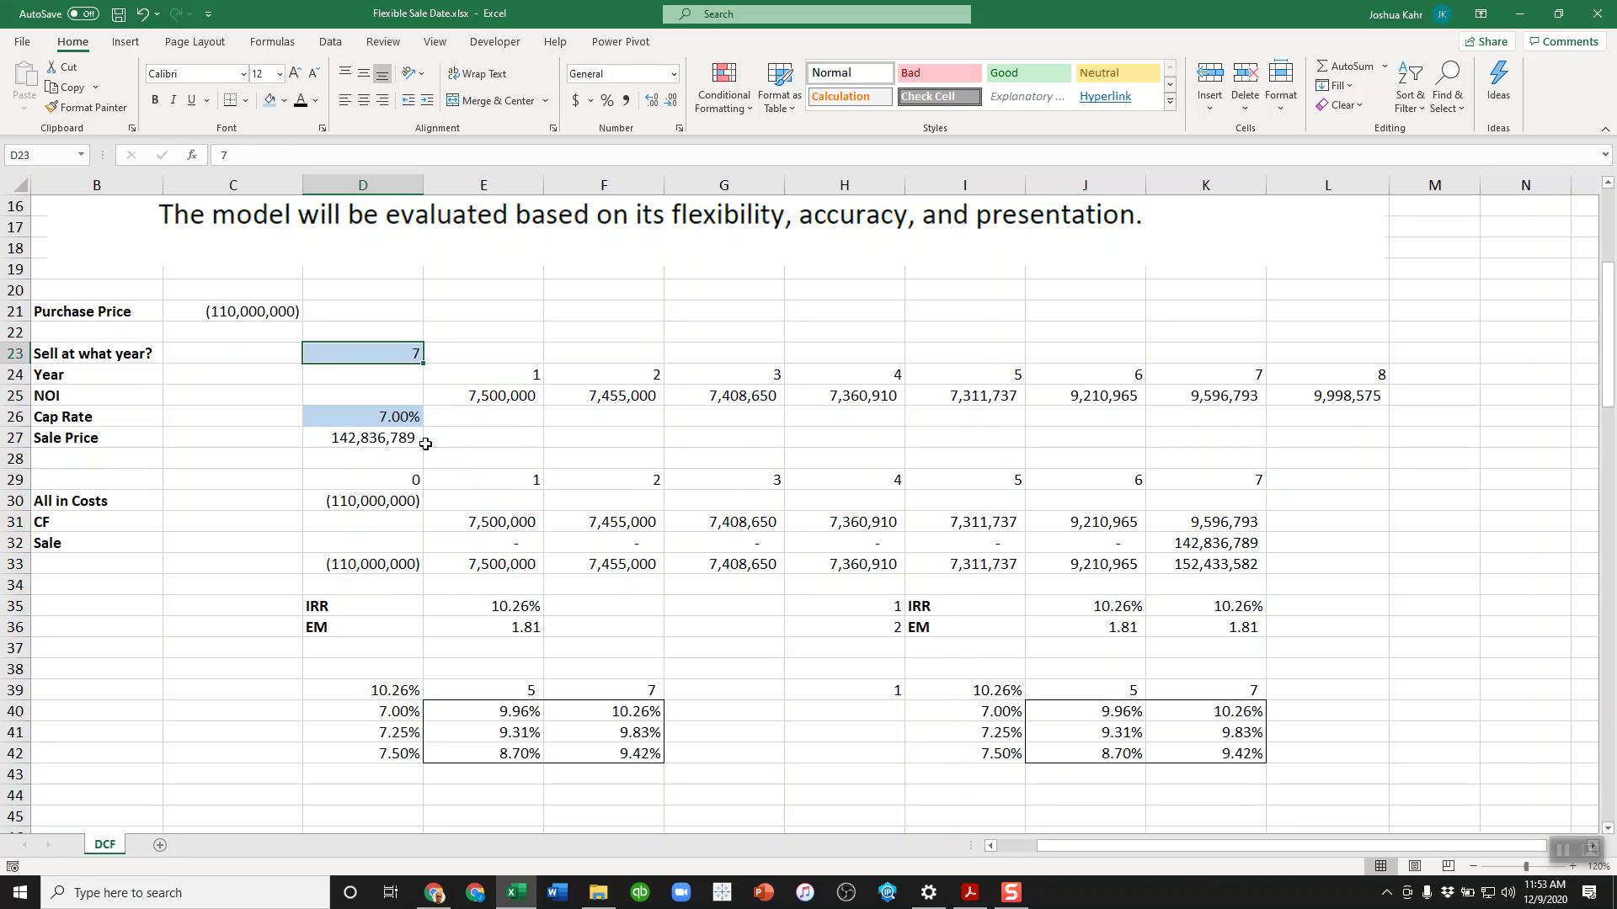
type("5")
key("Return")
key("Down")
key("Down")
key("Down")
key("Down")
key("Down")
key("Down")
key("Down")
key("Down")
key("Down")
key("Down")
key("Down")
key("Right")
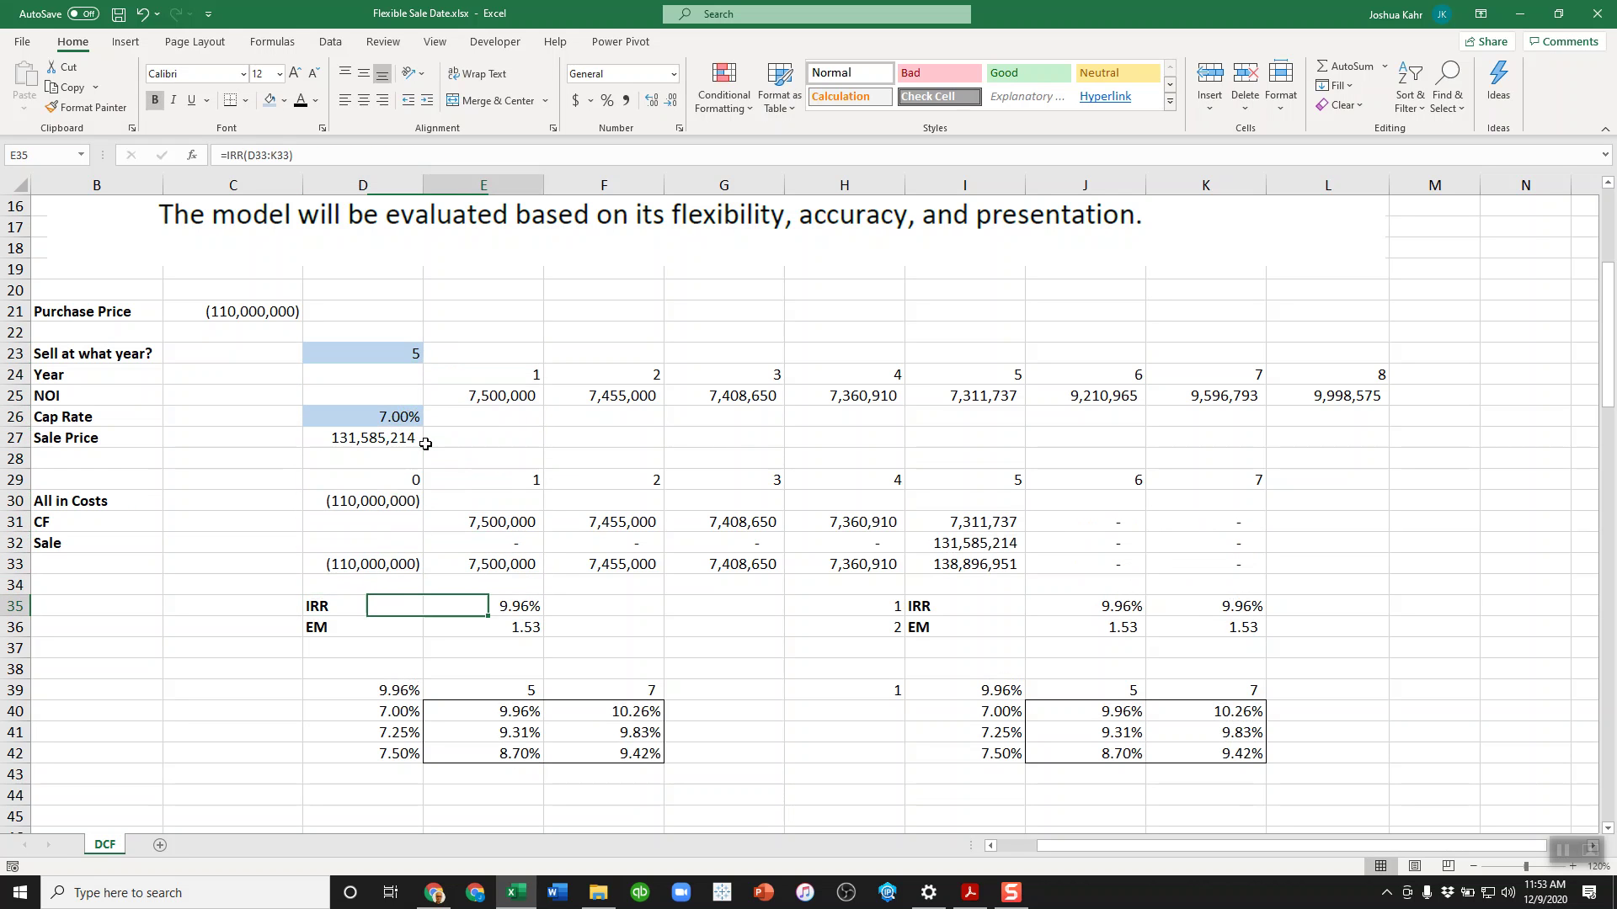
key("F2")
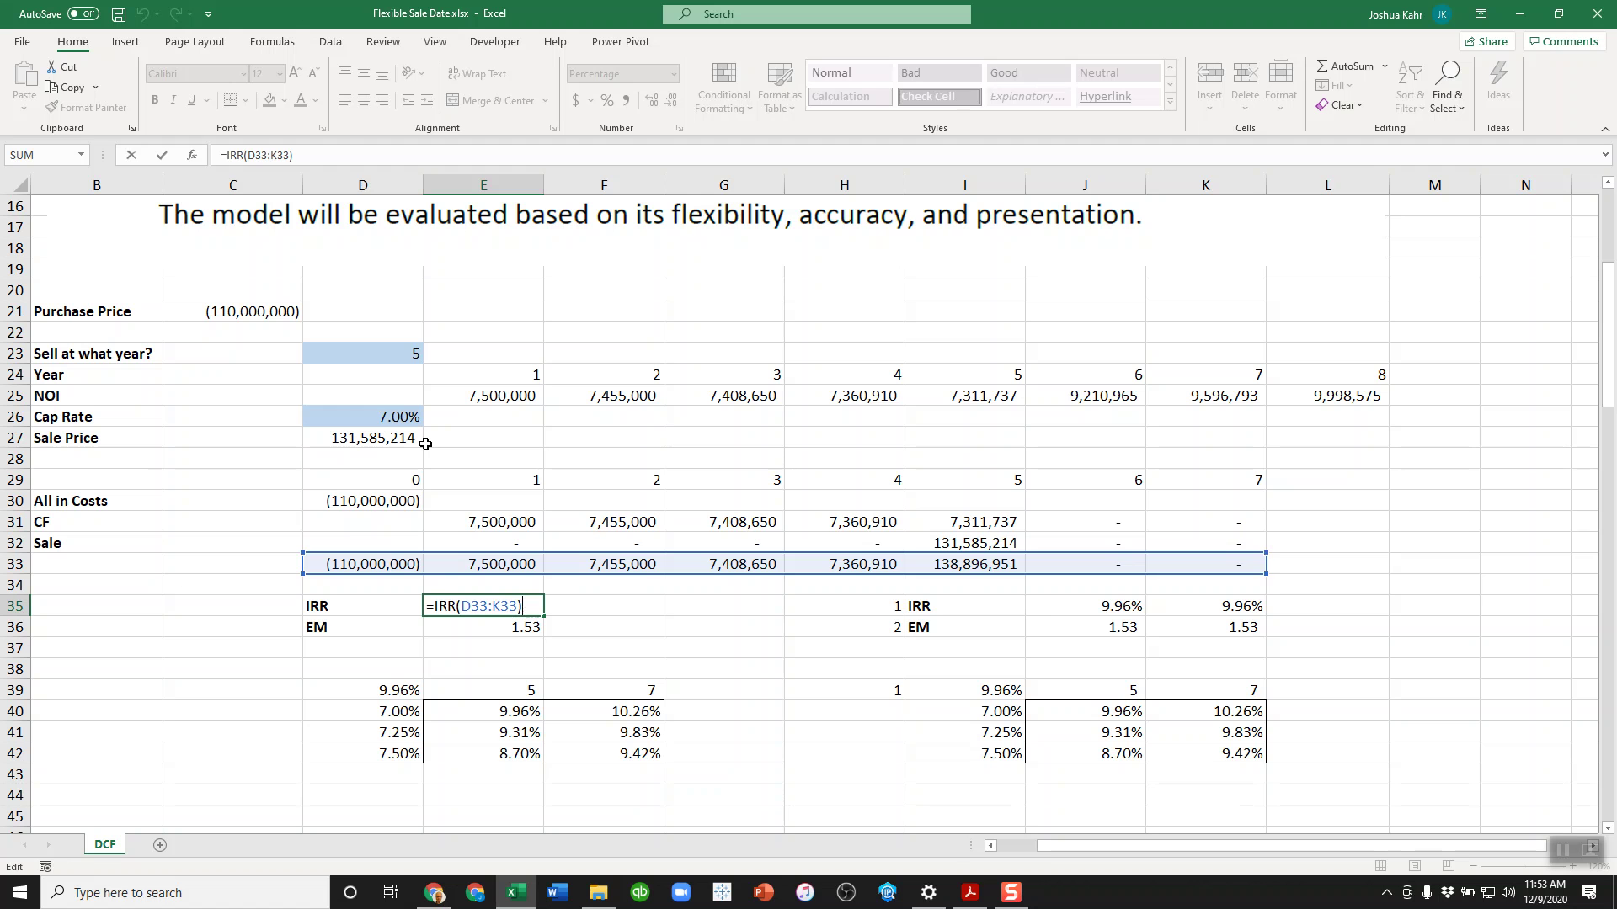
key("Escape")
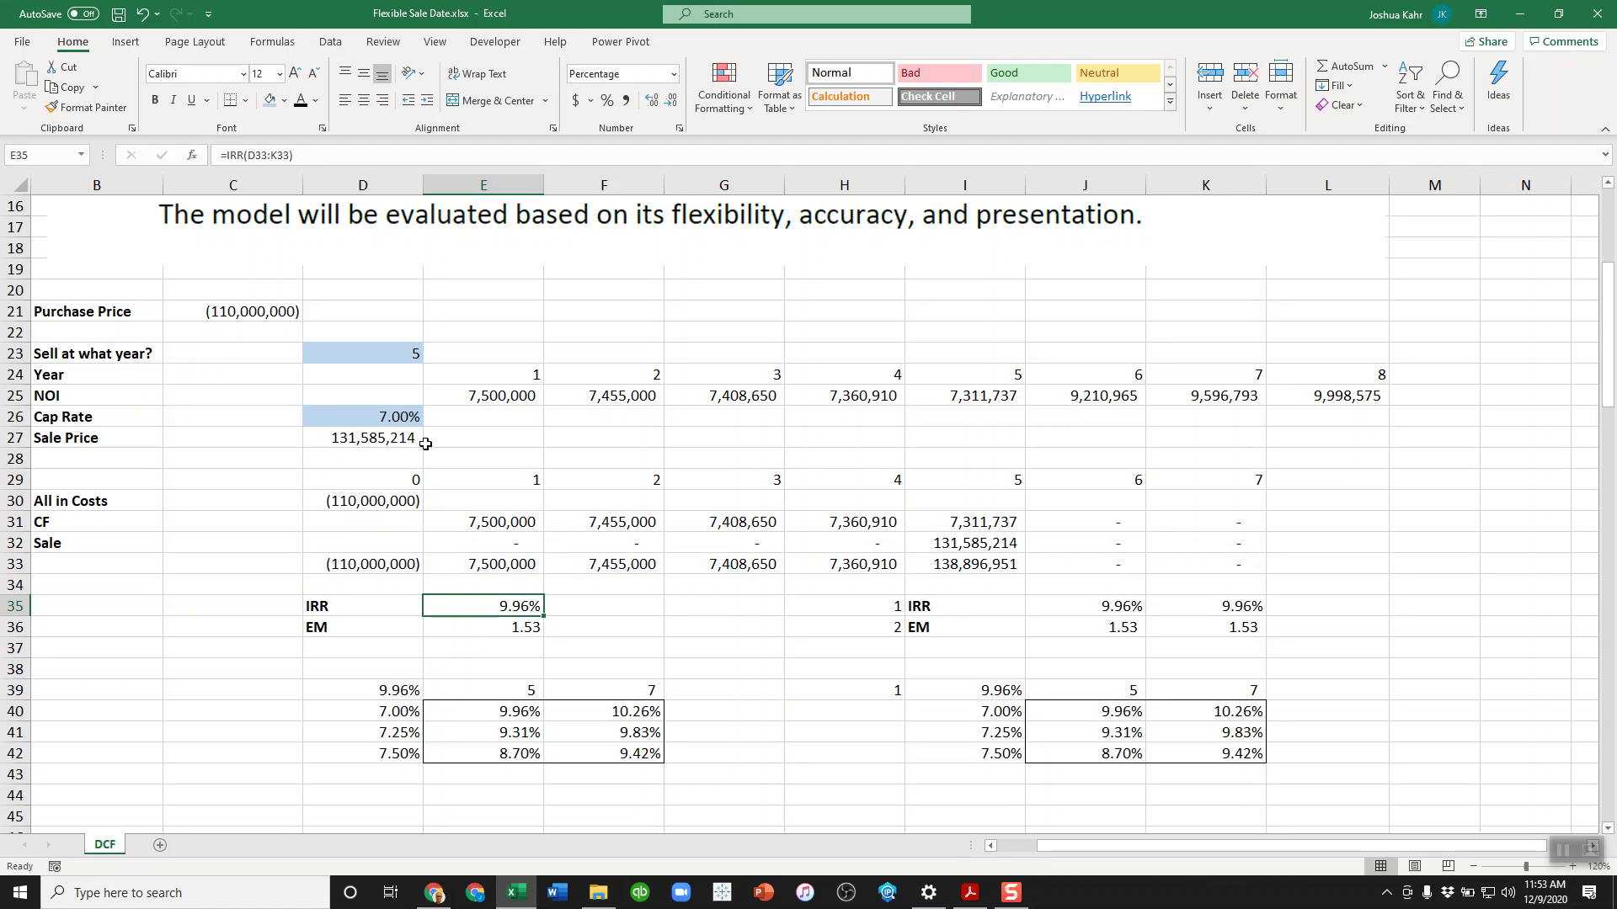
Add a trial =IRR(D33:I33) in E34 and show more decimal places.
key("Left")
key("Up")
key("Right")
type("+irr")
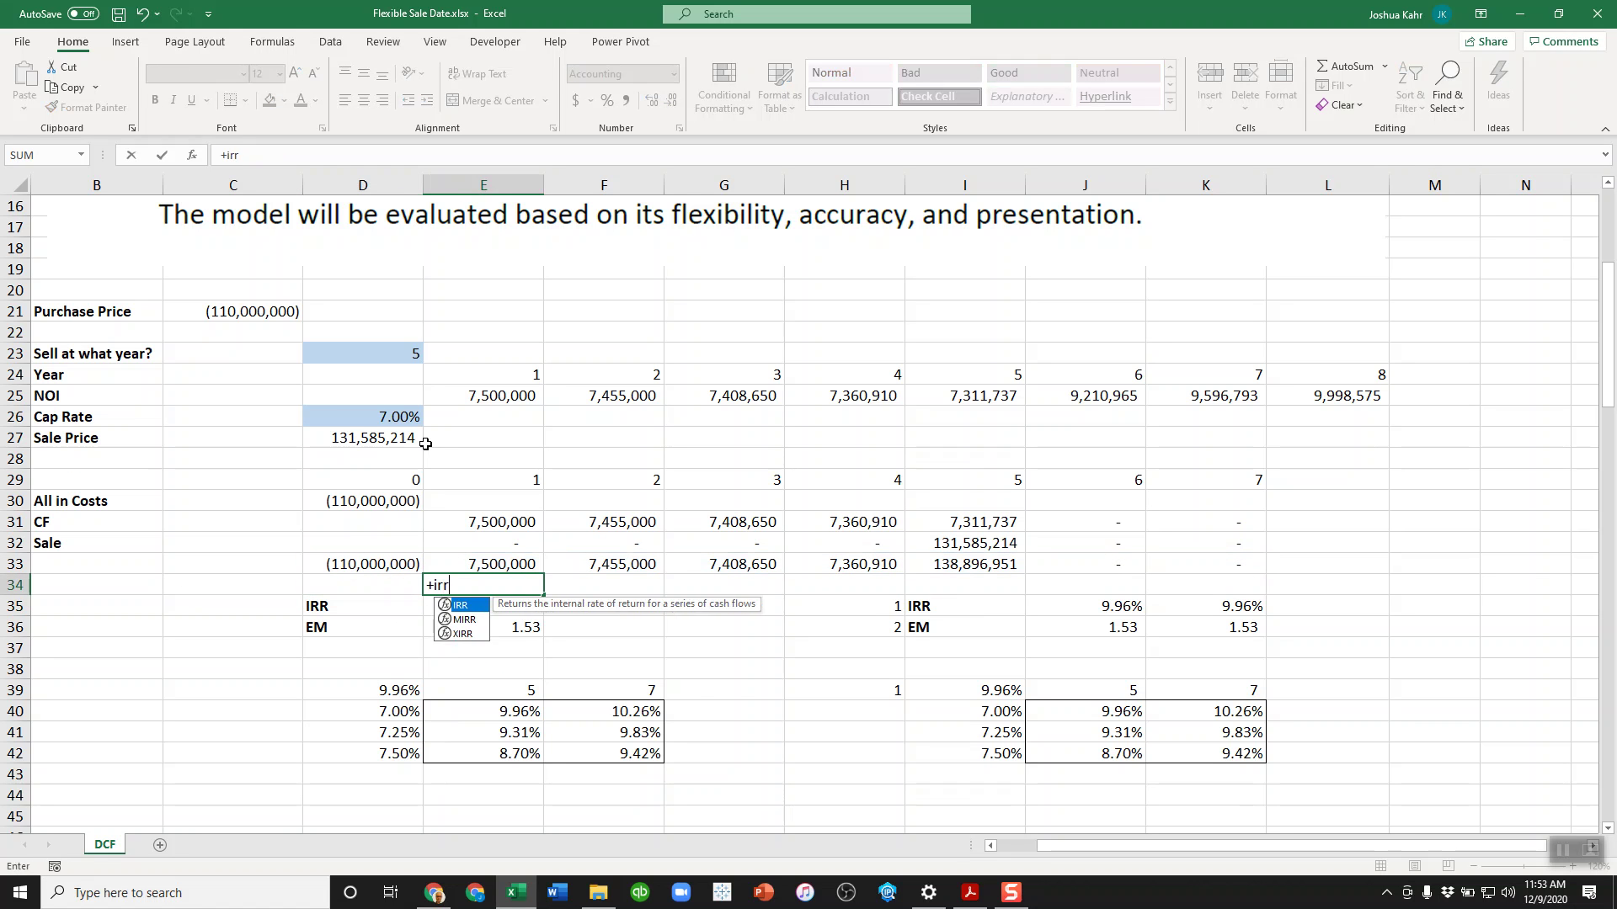
type("(")
key("Up")
key("Left")
key("shift+Right")
key("shift+Right")
key("shift+Right")
key("shift+Right")
key("shift+Right")
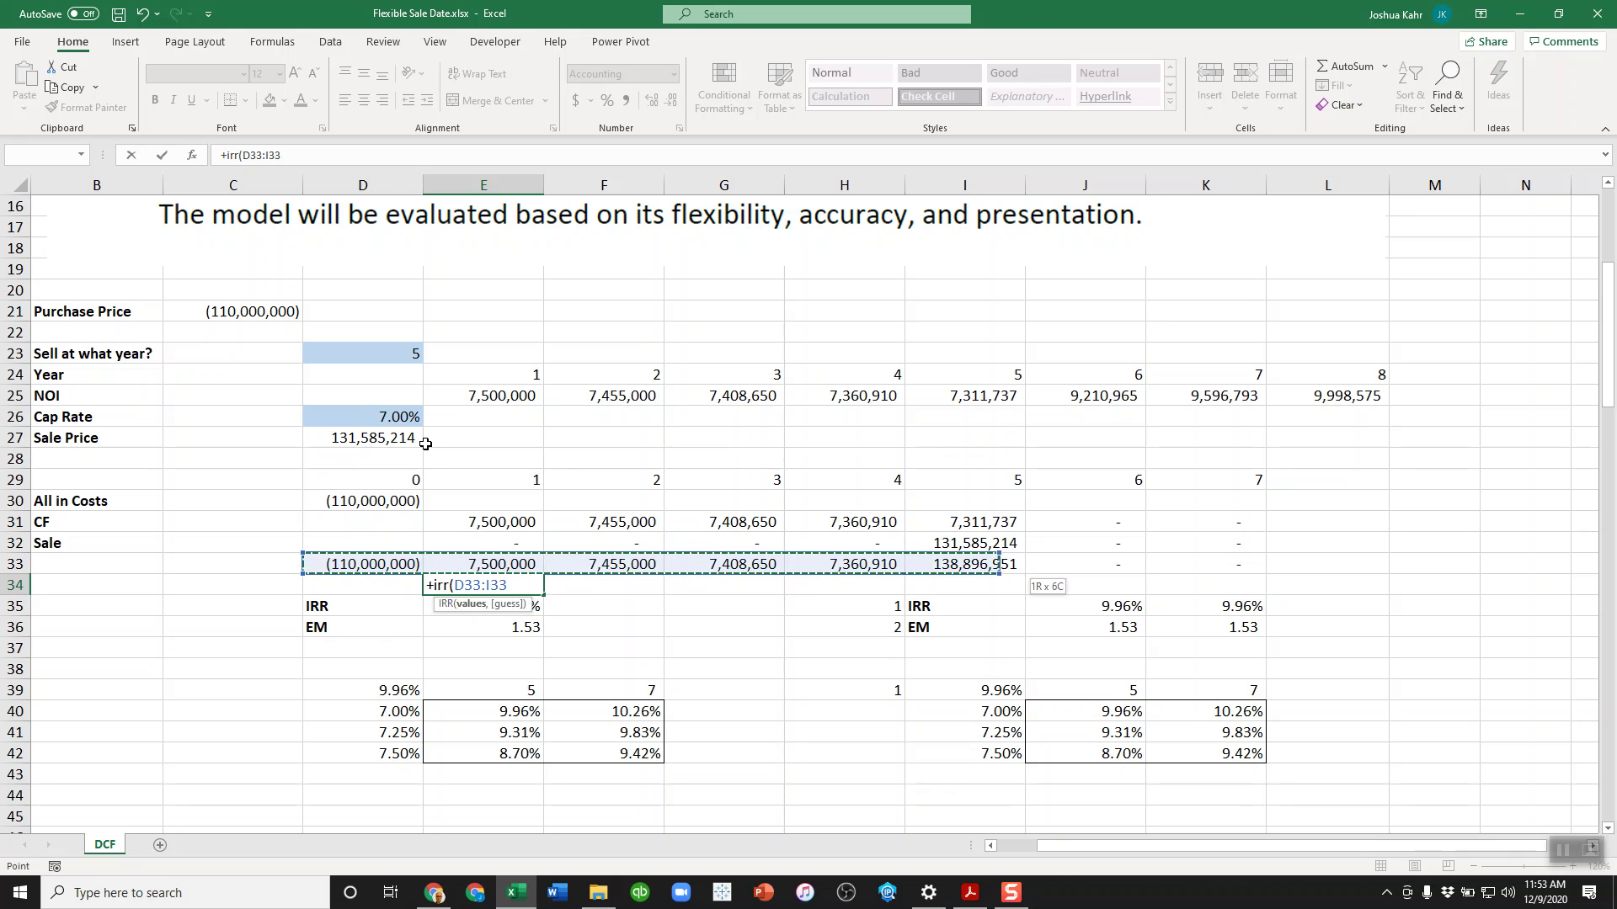
key("Return")
key("Up")
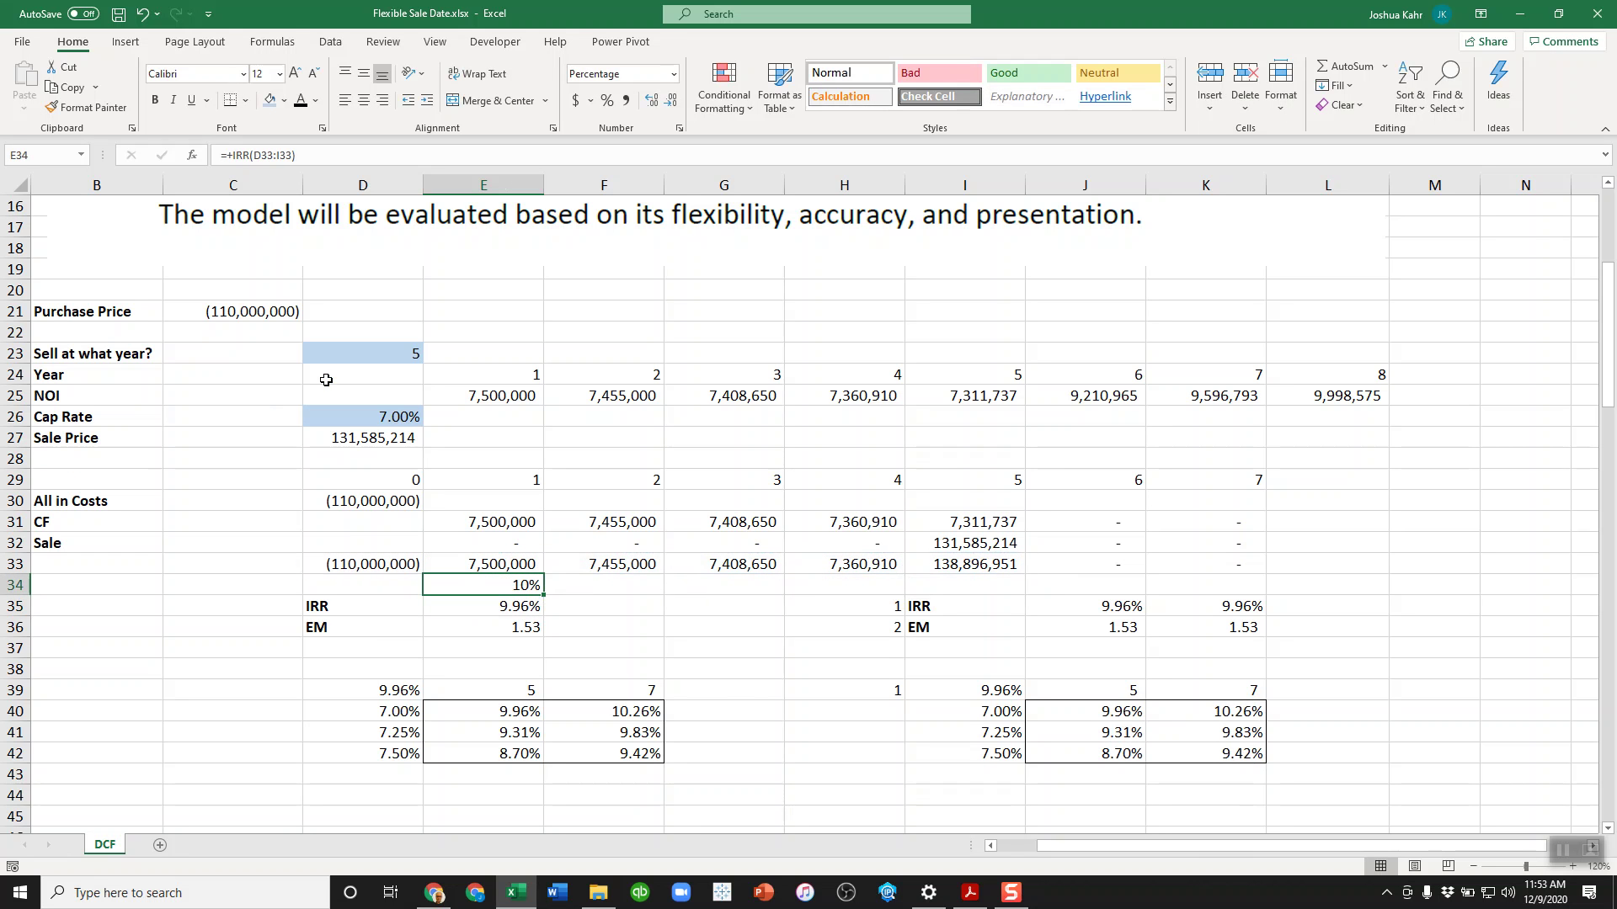
key("alt+h")
key("0")
key("alt+h")
key("0")
key("alt+h")
key("0")
key("alt+h")
key("0")
key("alt+h")
key("0")
key("alt+h")
key("0")
Return the E35 IRR to two decimals (9.96%) and clear the trial IRR from E34.
key("Down")
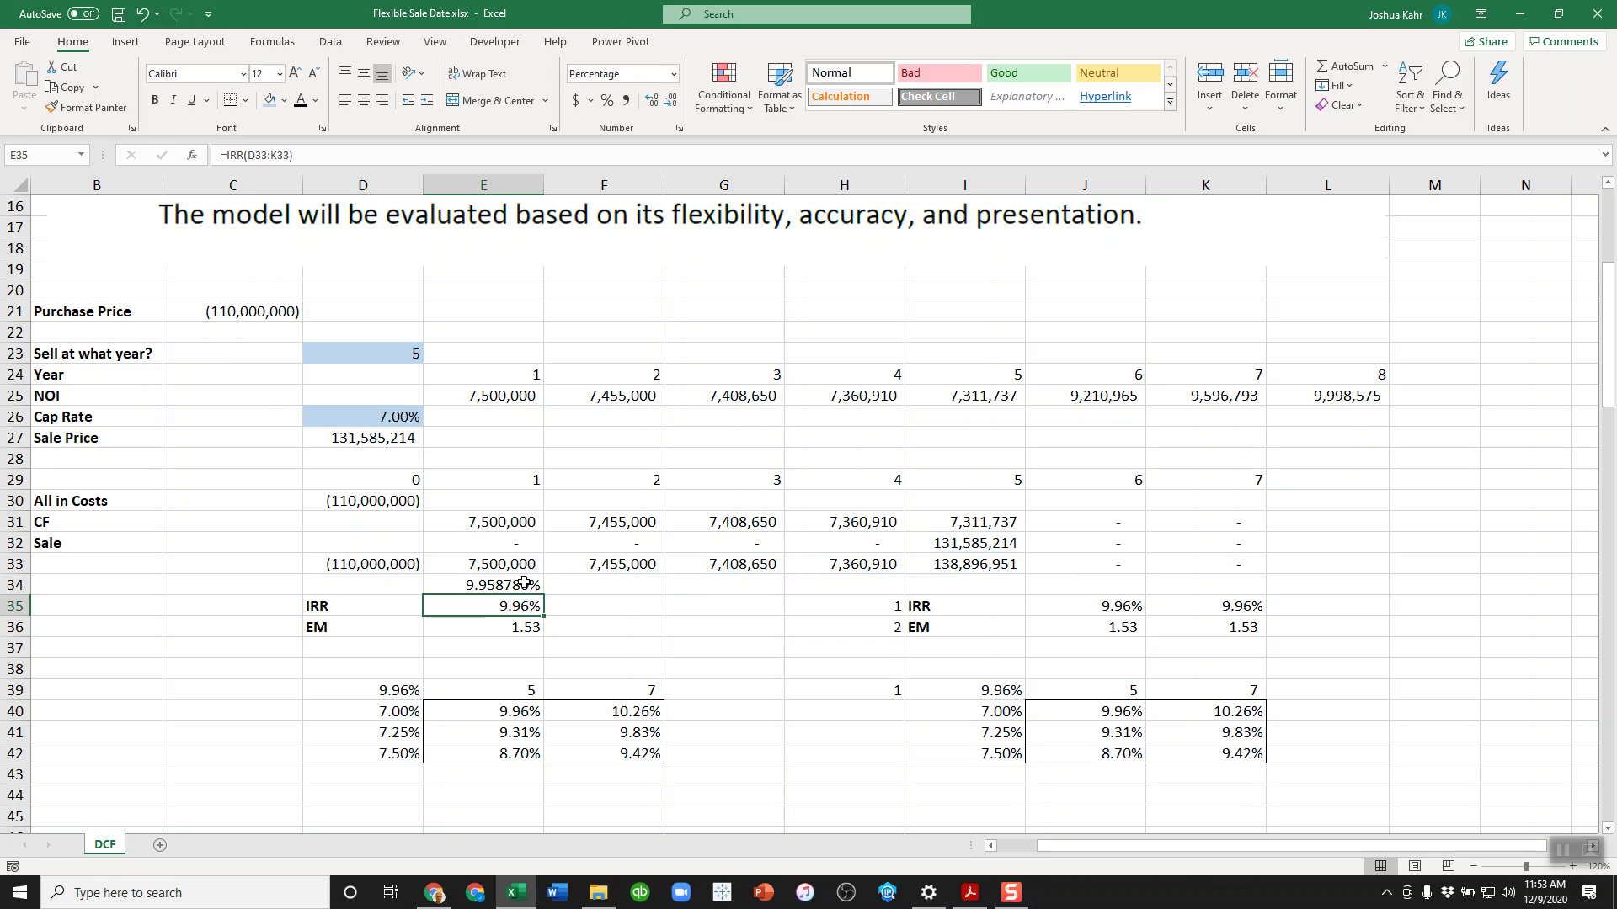
left_click(651, 101)
left_click(651, 101)
left_click(651, 101)
left_click(650, 101)
left_click(671, 102)
left_click(671, 101)
left_click(671, 101)
left_click(671, 102)
left_click(671, 101)
left_click(652, 101)
key("Up")
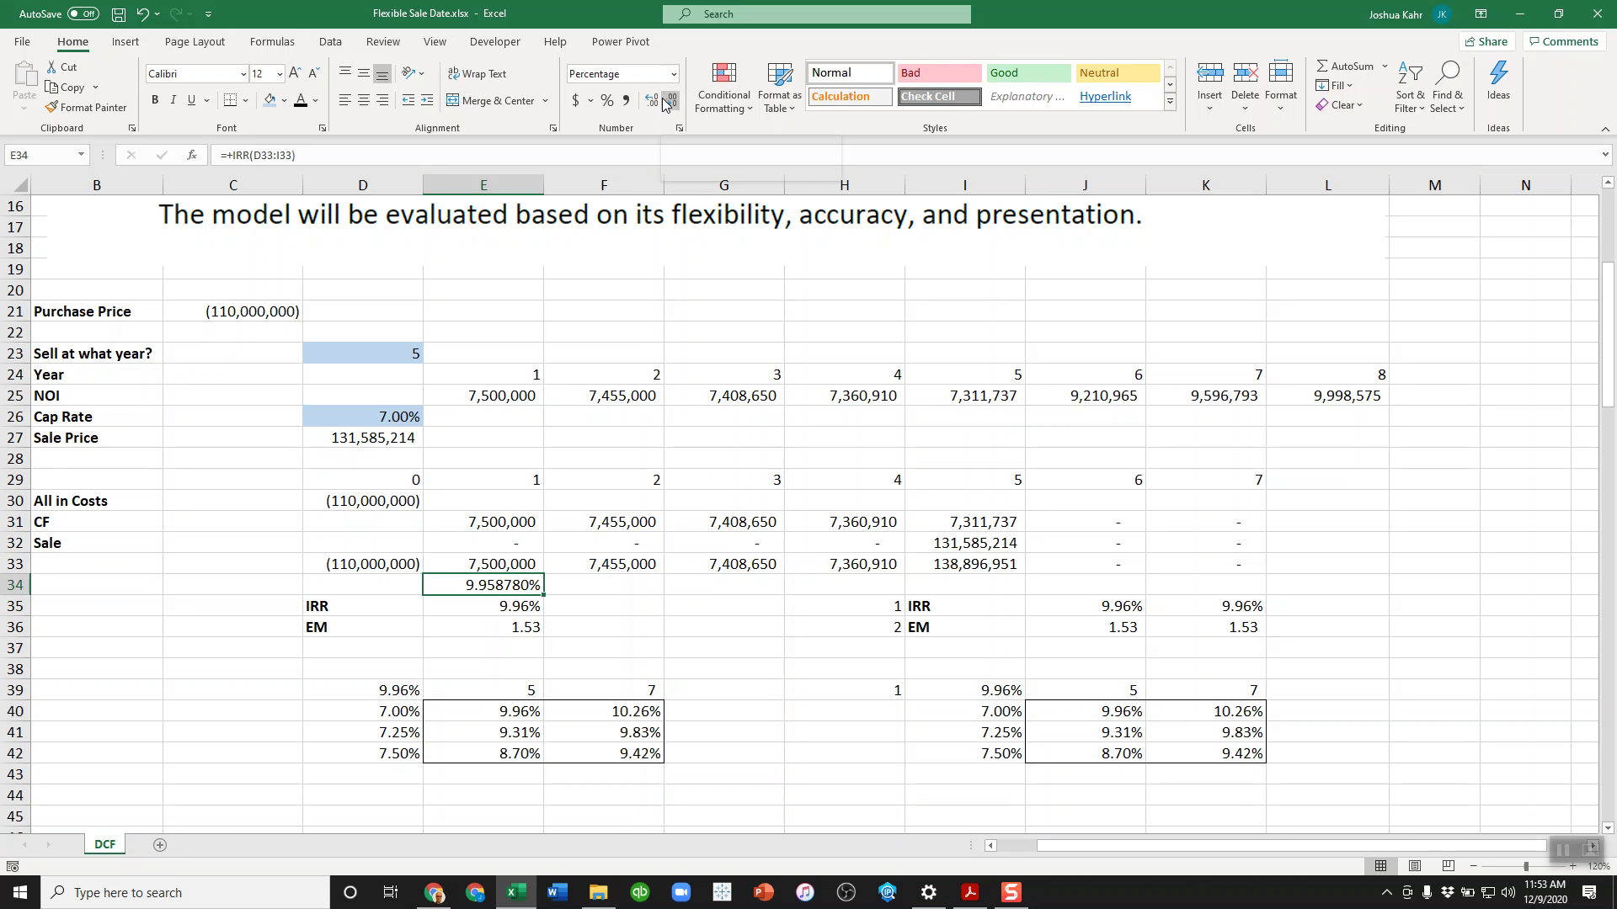
key("Delete")
Review the equity multiple SUM formula in E36, leaving it at 1.53.
key("Down")
key("Down")
key("F2")
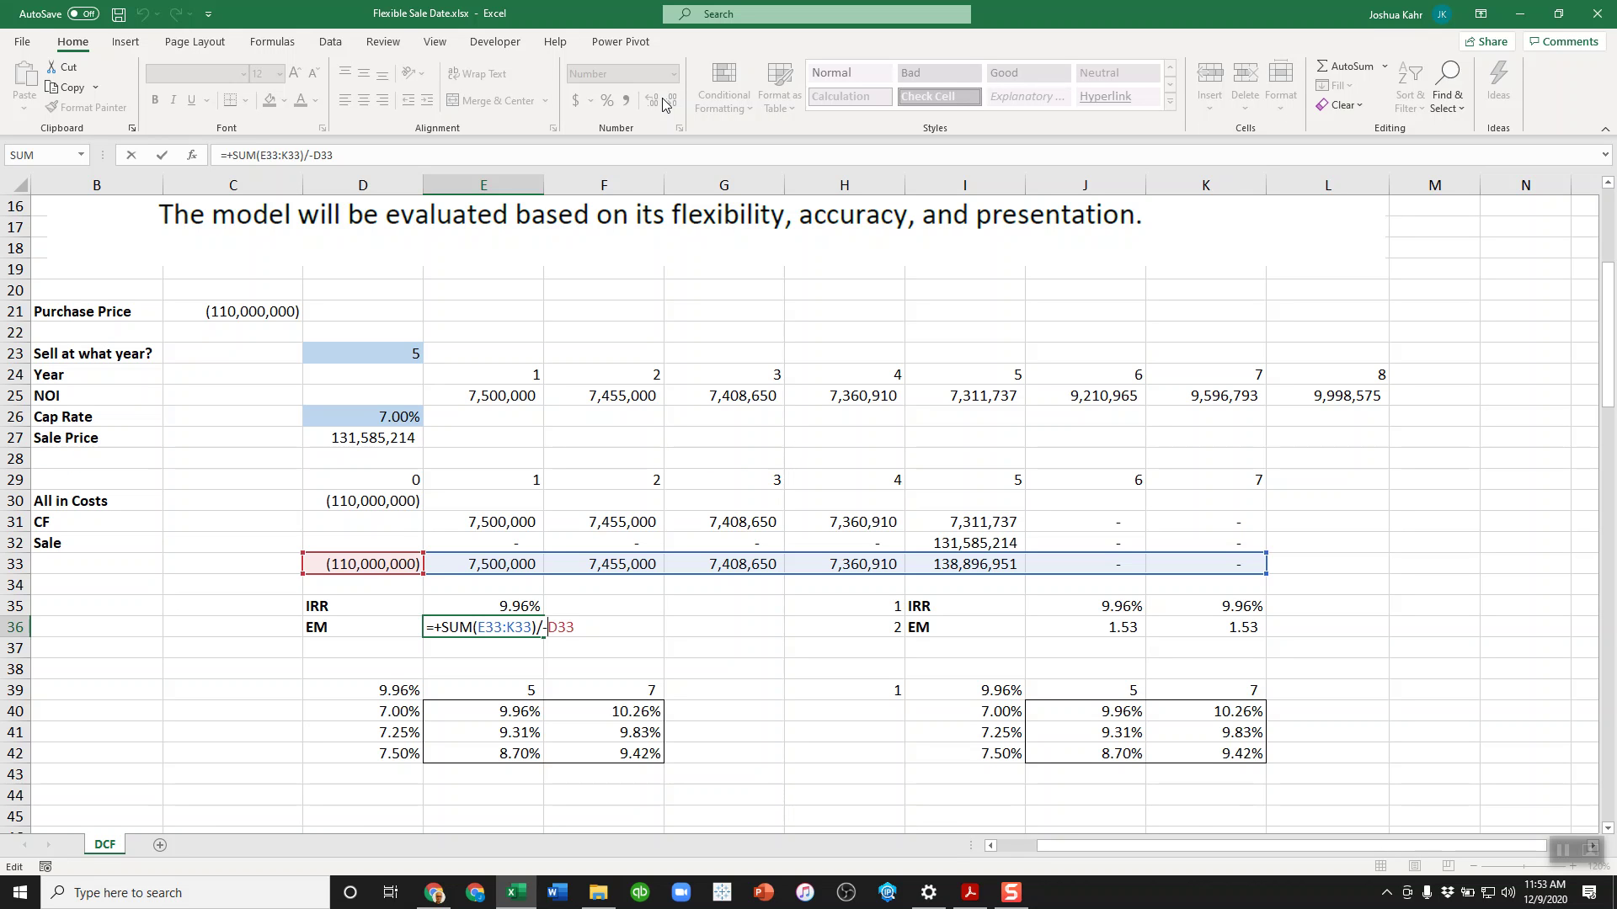
key("Escape")
key("Up")
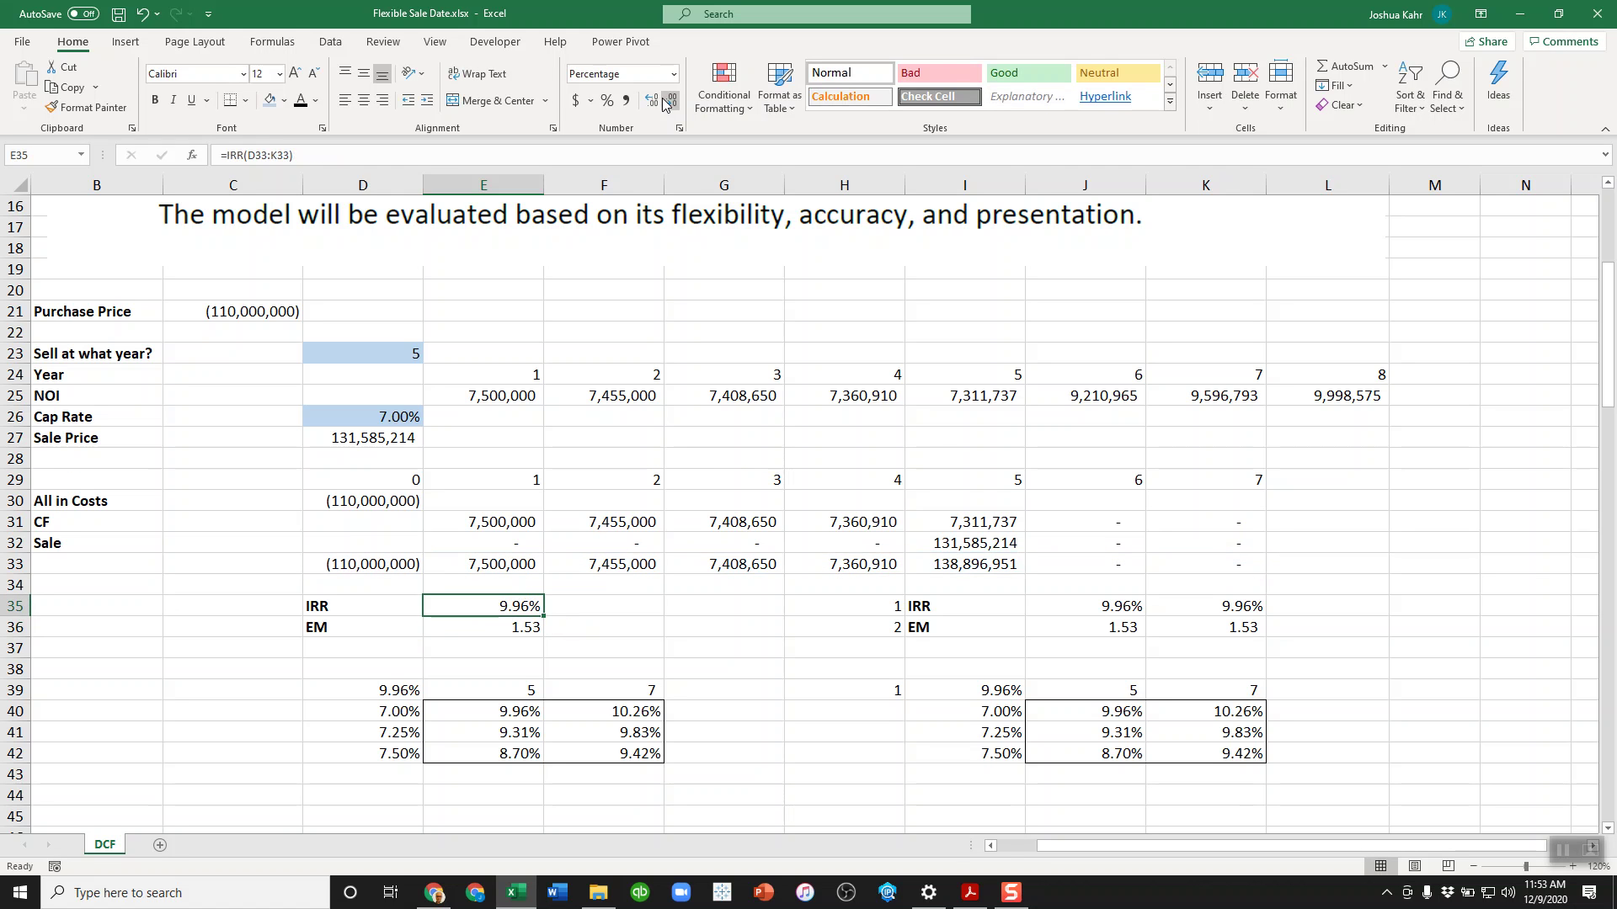
key("Down")
key("Down")
key("Down")
key("Down")
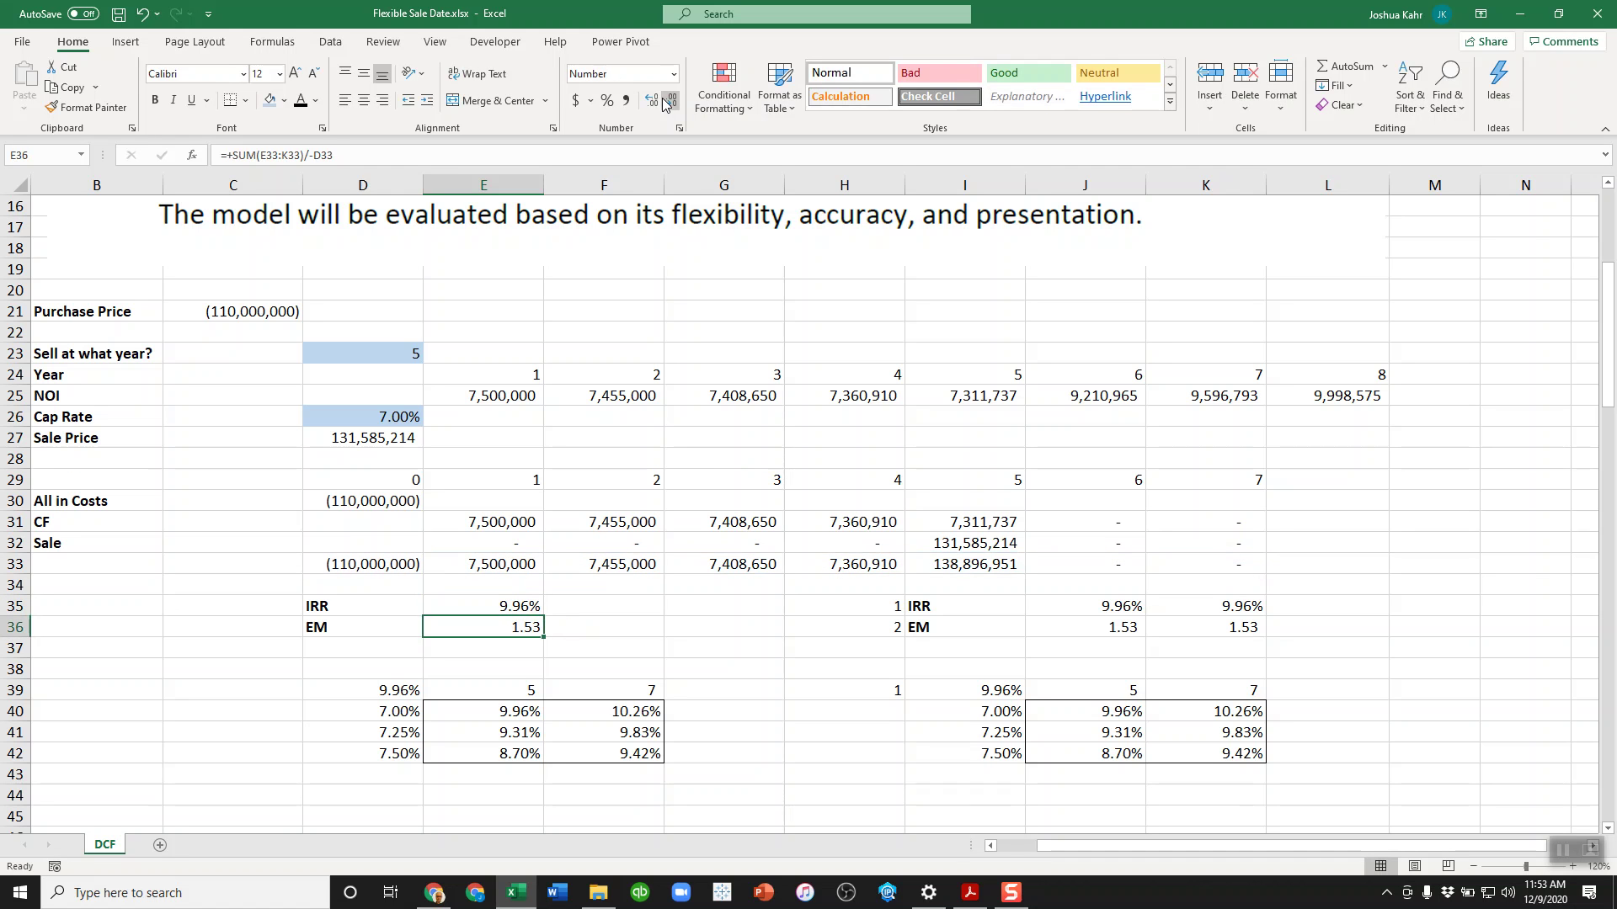
key("Left")
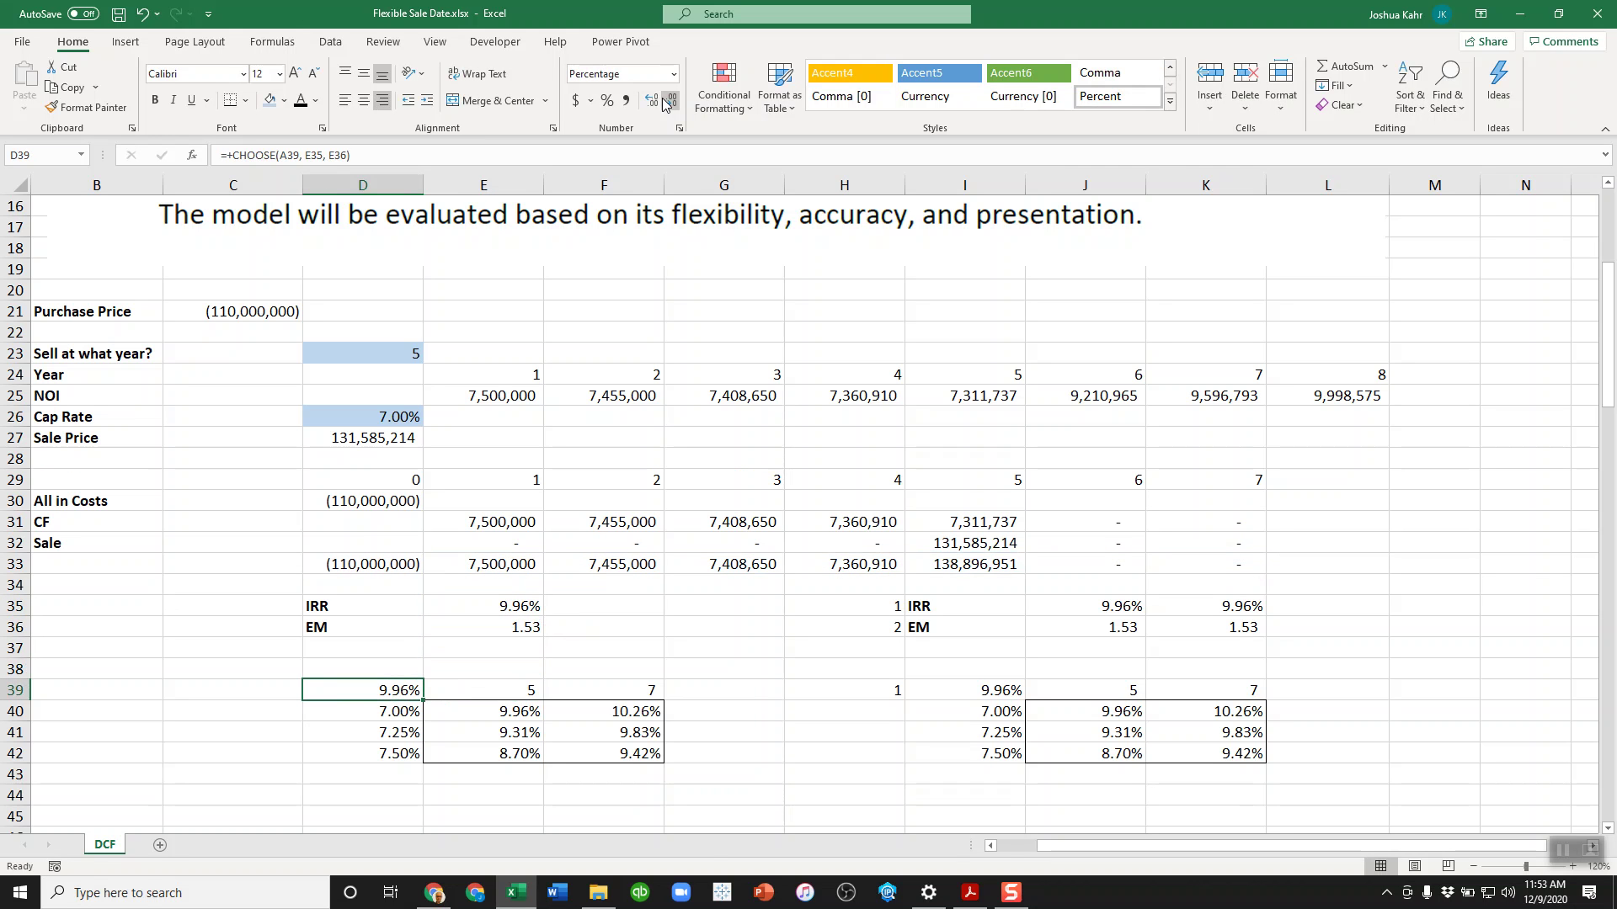
Move the 1 and 2 switch labels from A35:A39 into C35:C39.
key("Left")
key("Left")
key("Left")
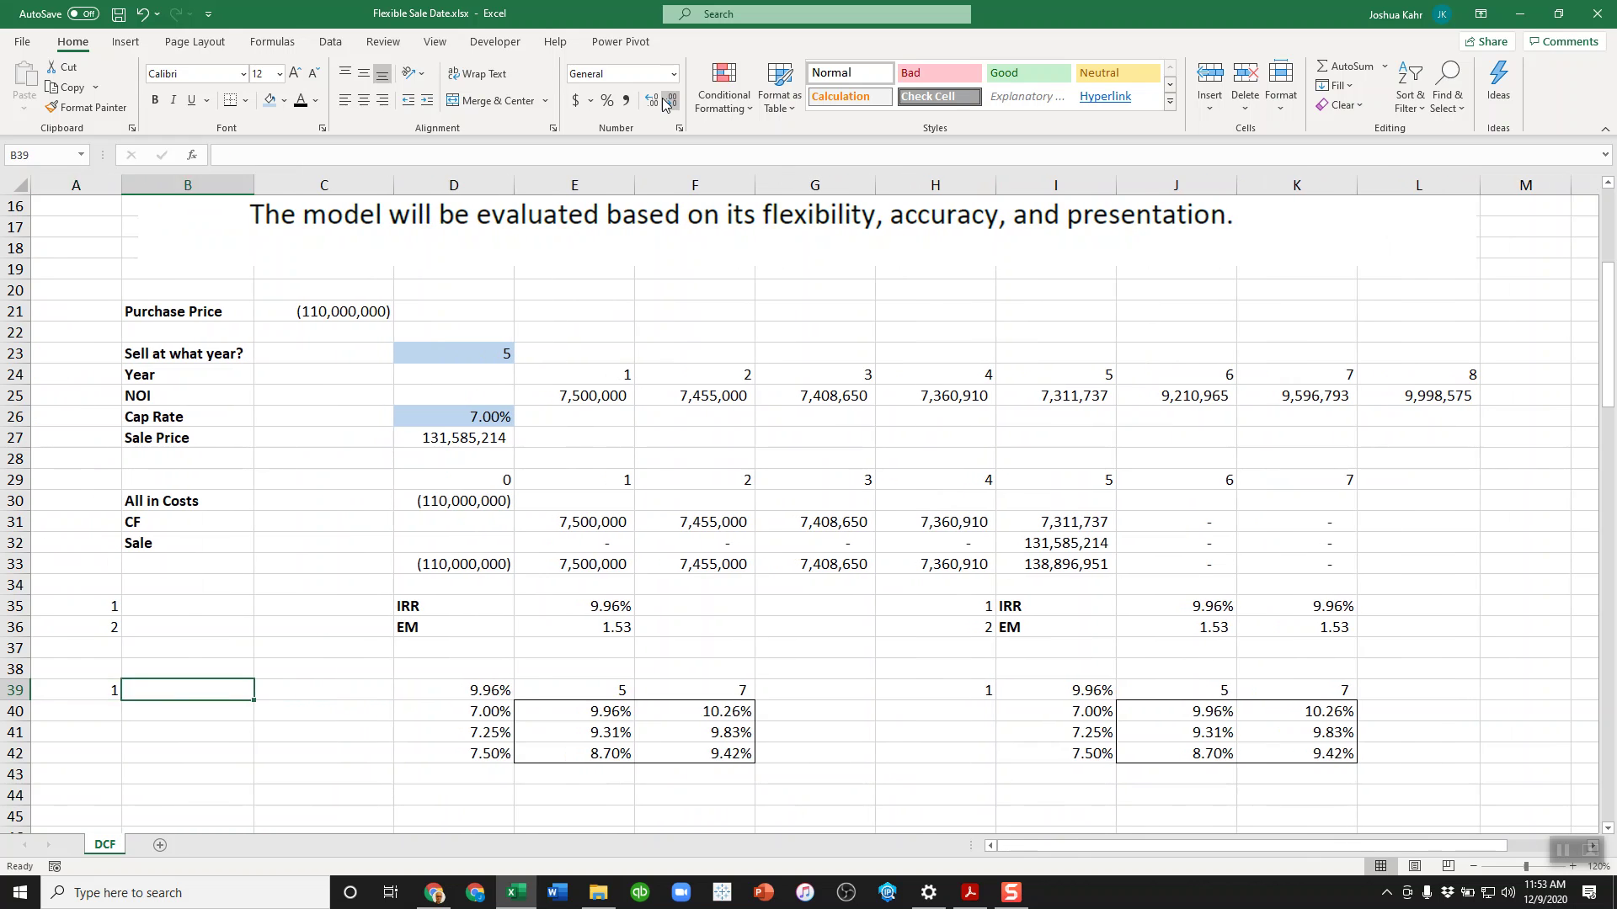
key("Up")
key("Up")
key("Up")
key("Up")
key("shift+Down")
key("shift+Down")
key("shift+Down")
key("shift+Down")
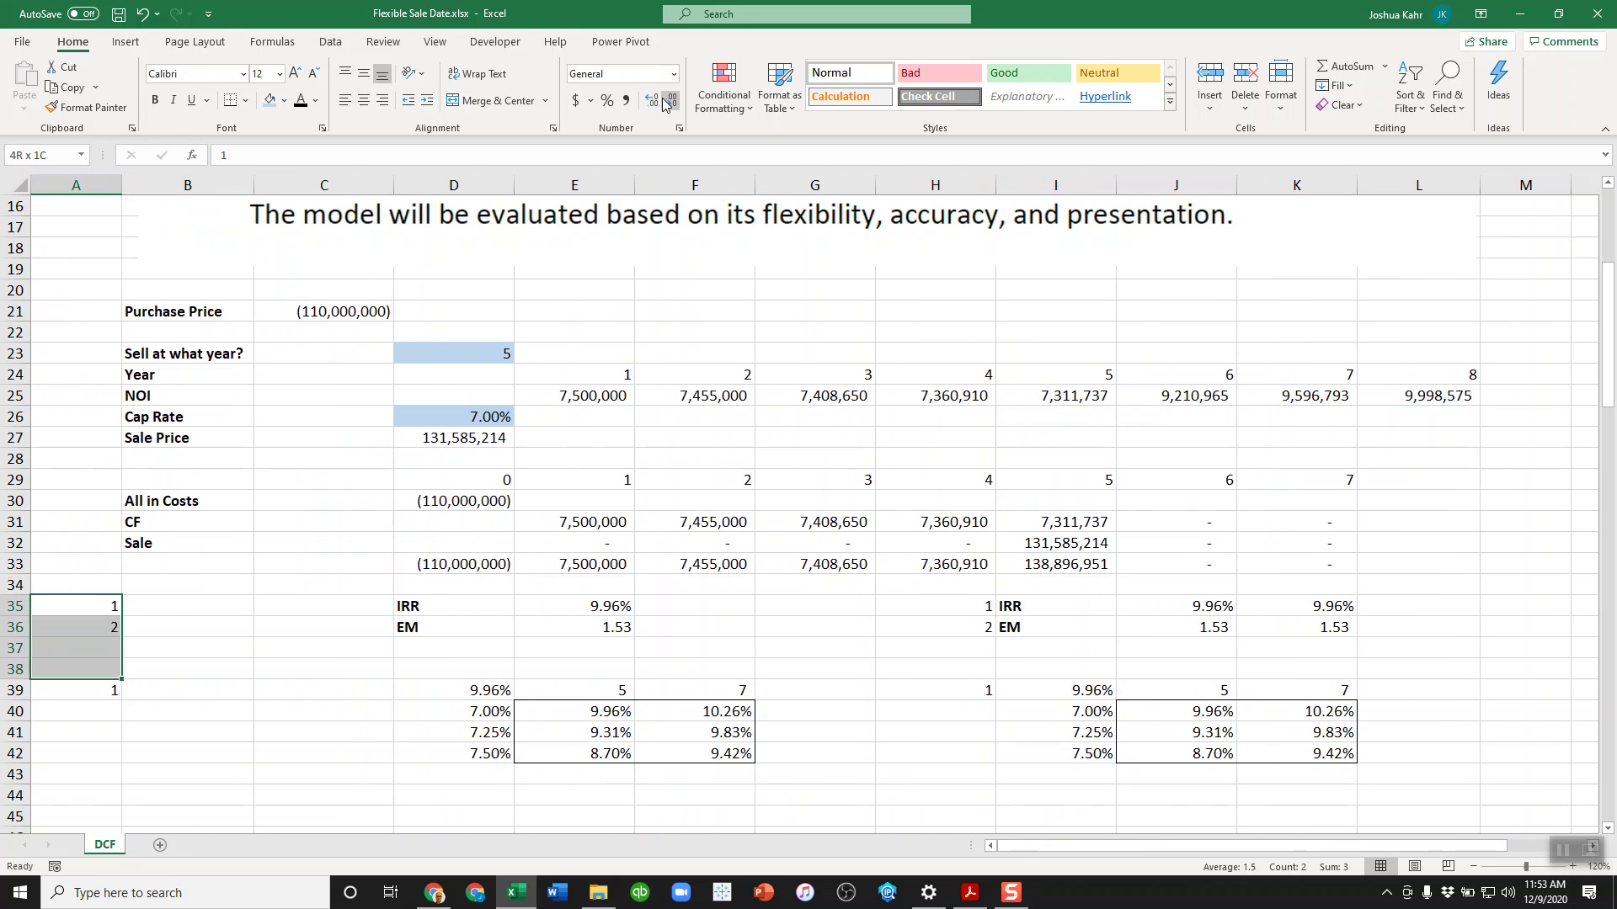
key("Right")
key("Right")
key("ctrl+c")
key("ctrl+v")
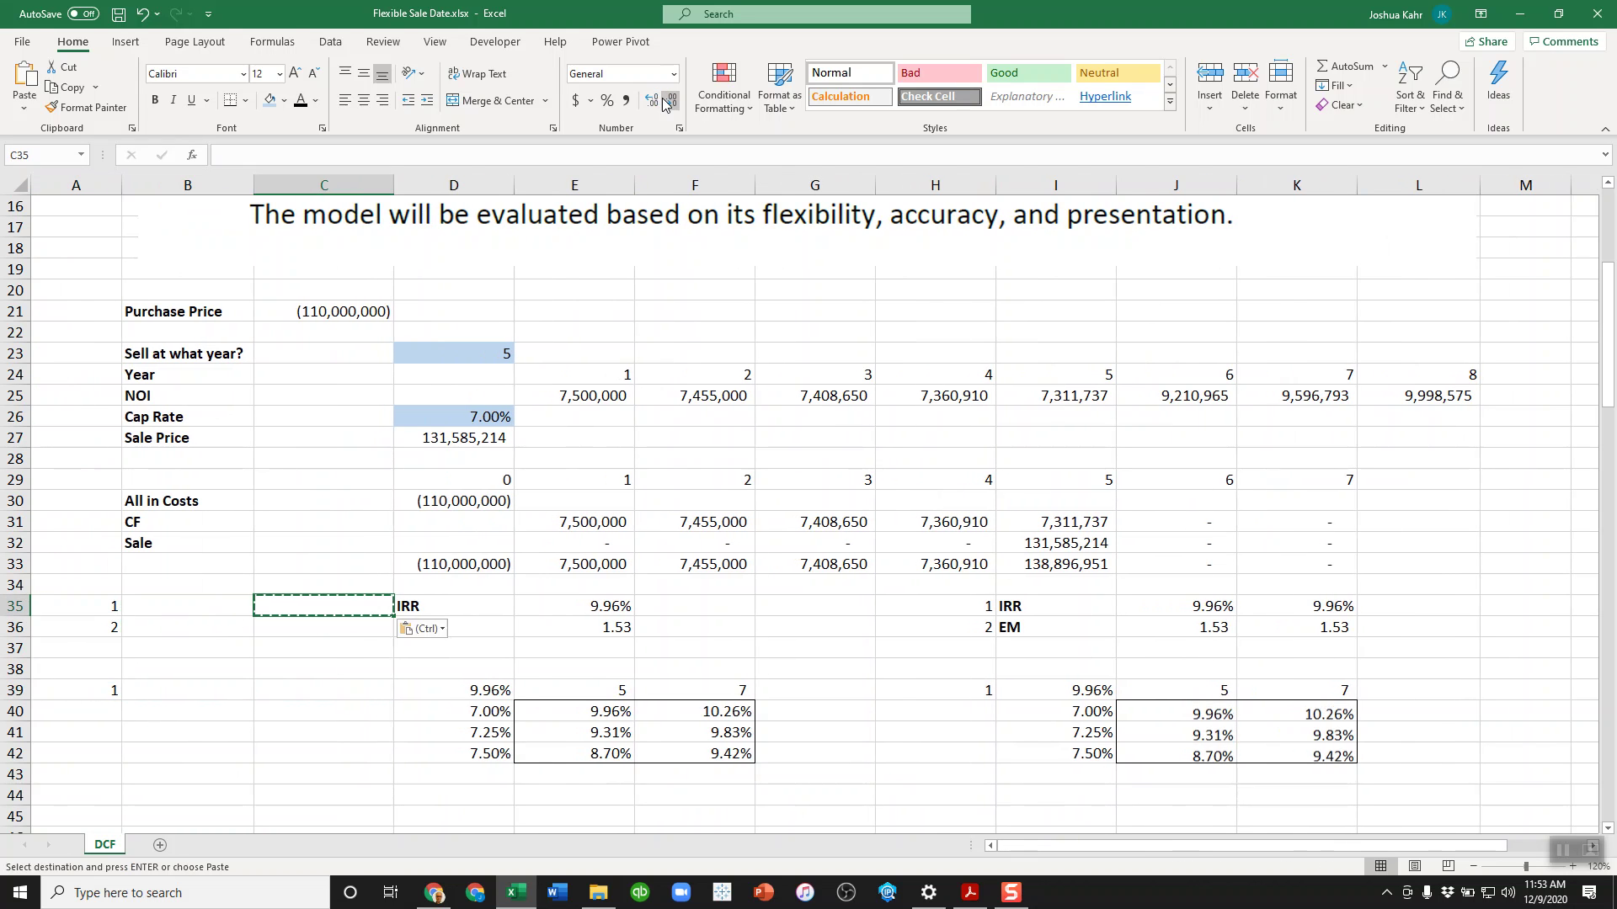
key("Left")
key("Left")
key("shift+Down")
key("shift+Down")
key("shift+Down")
key("shift+Down")
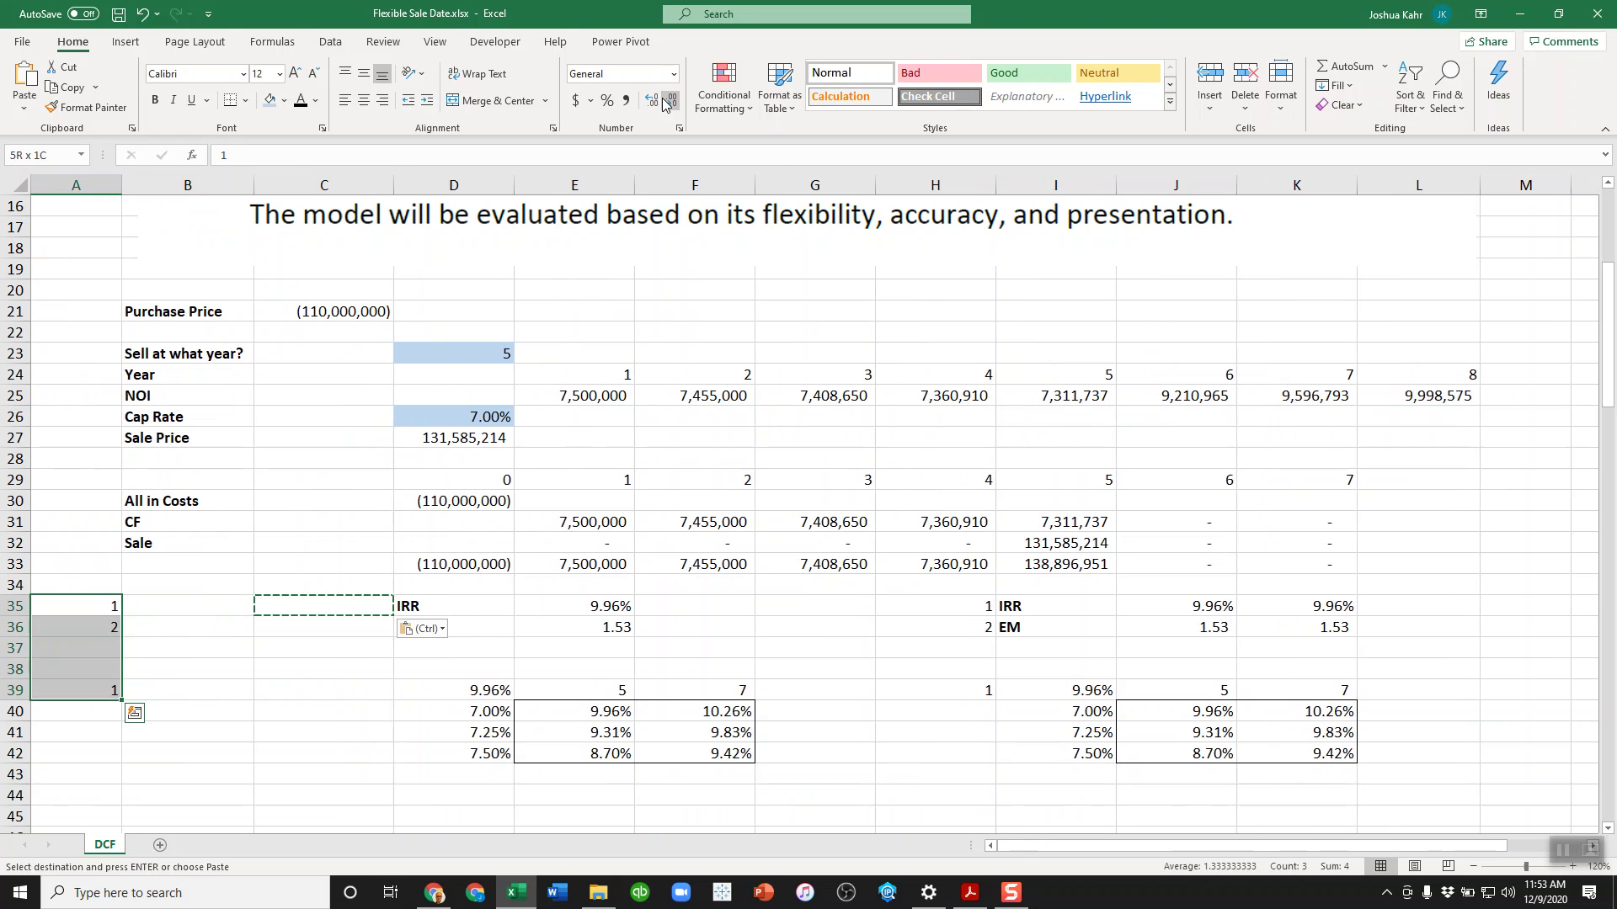
key("ctrl+c")
key("Right")
key("Right")
key("ctrl+v")
Confirm D39 reads =CHOOSE(C39,E35,E36).
key("Down")
key("Down")
key("Down")
key("Down")
key("Down")
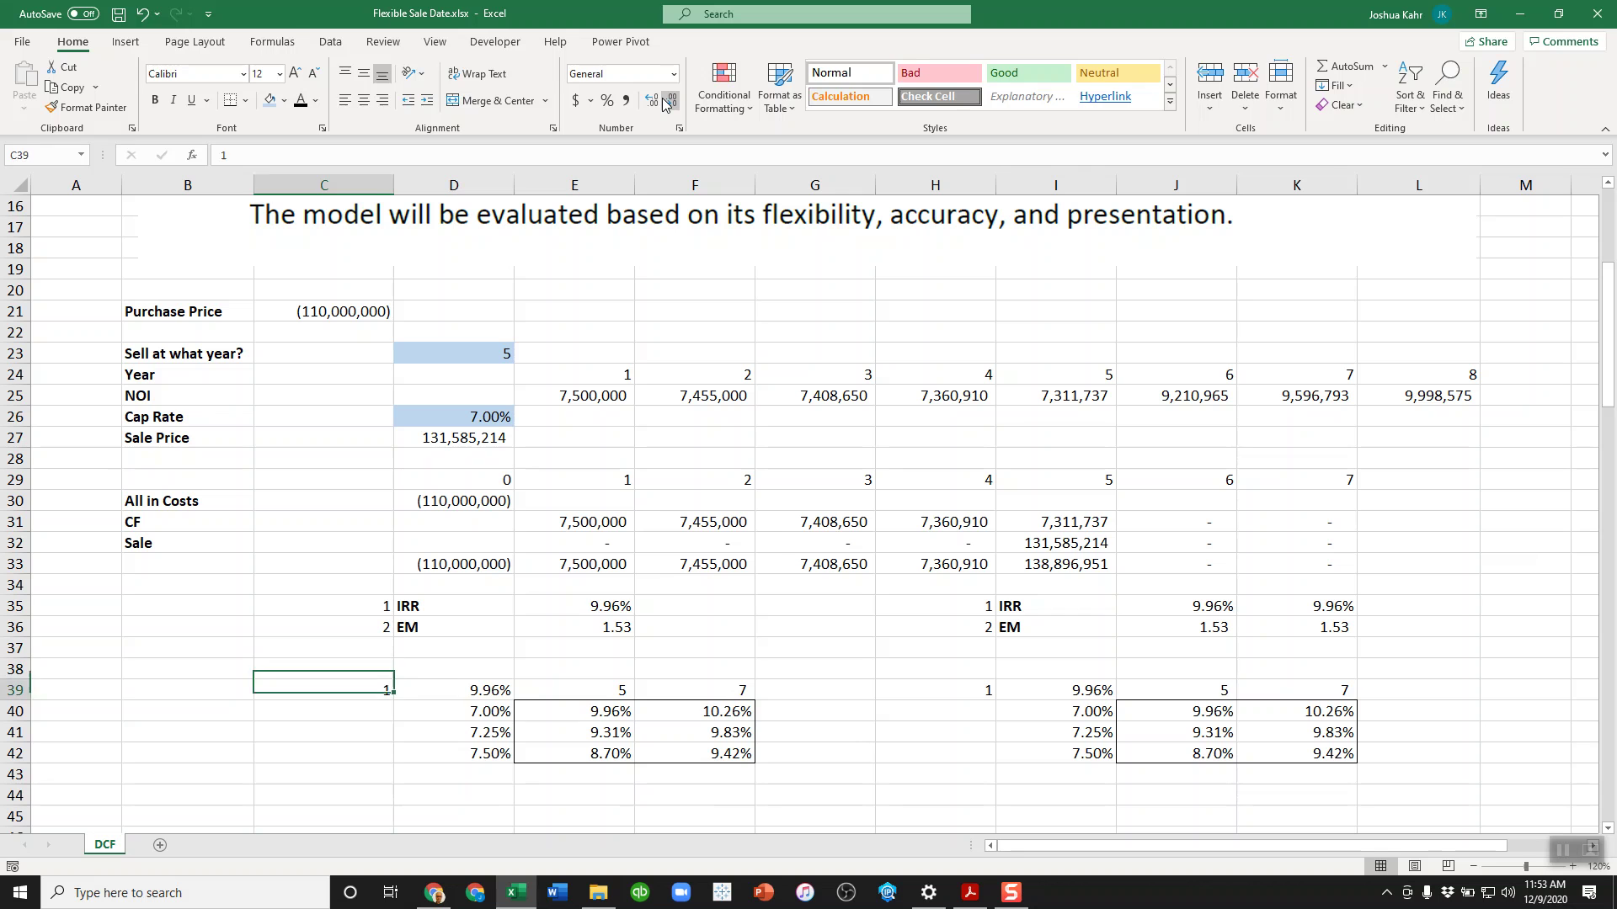
key("Right")
key("Right")
key("Up")
key("Left")
key("F2")
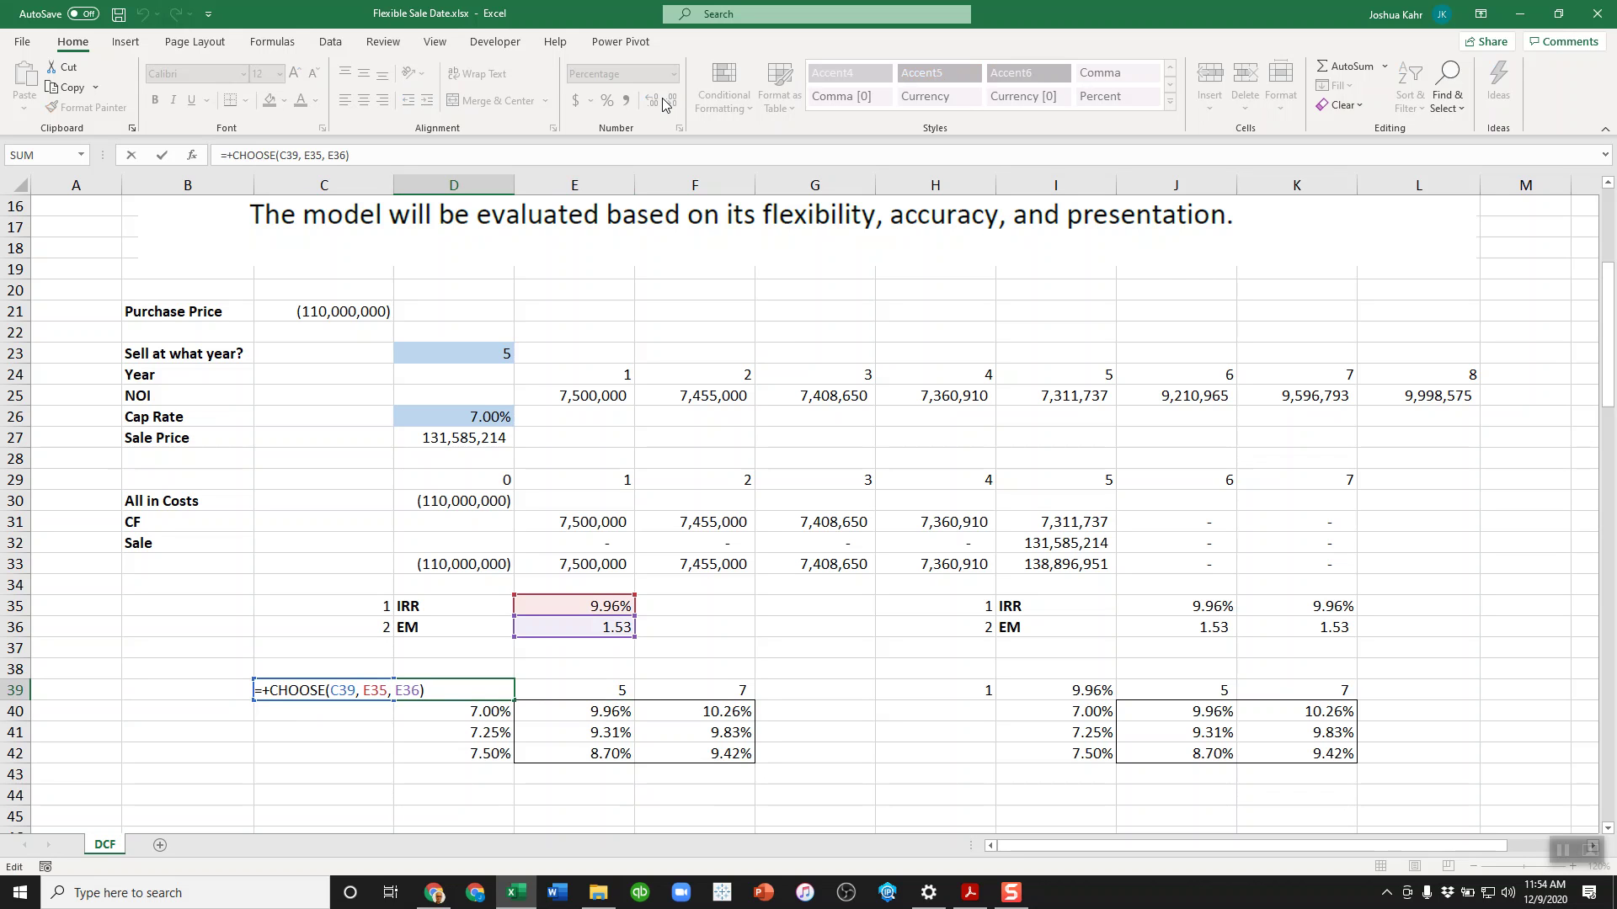
key("ctrl+Return")
Test selector C39 with 2 (EM) and 1 (IRR), ending on 1.
key("Left")
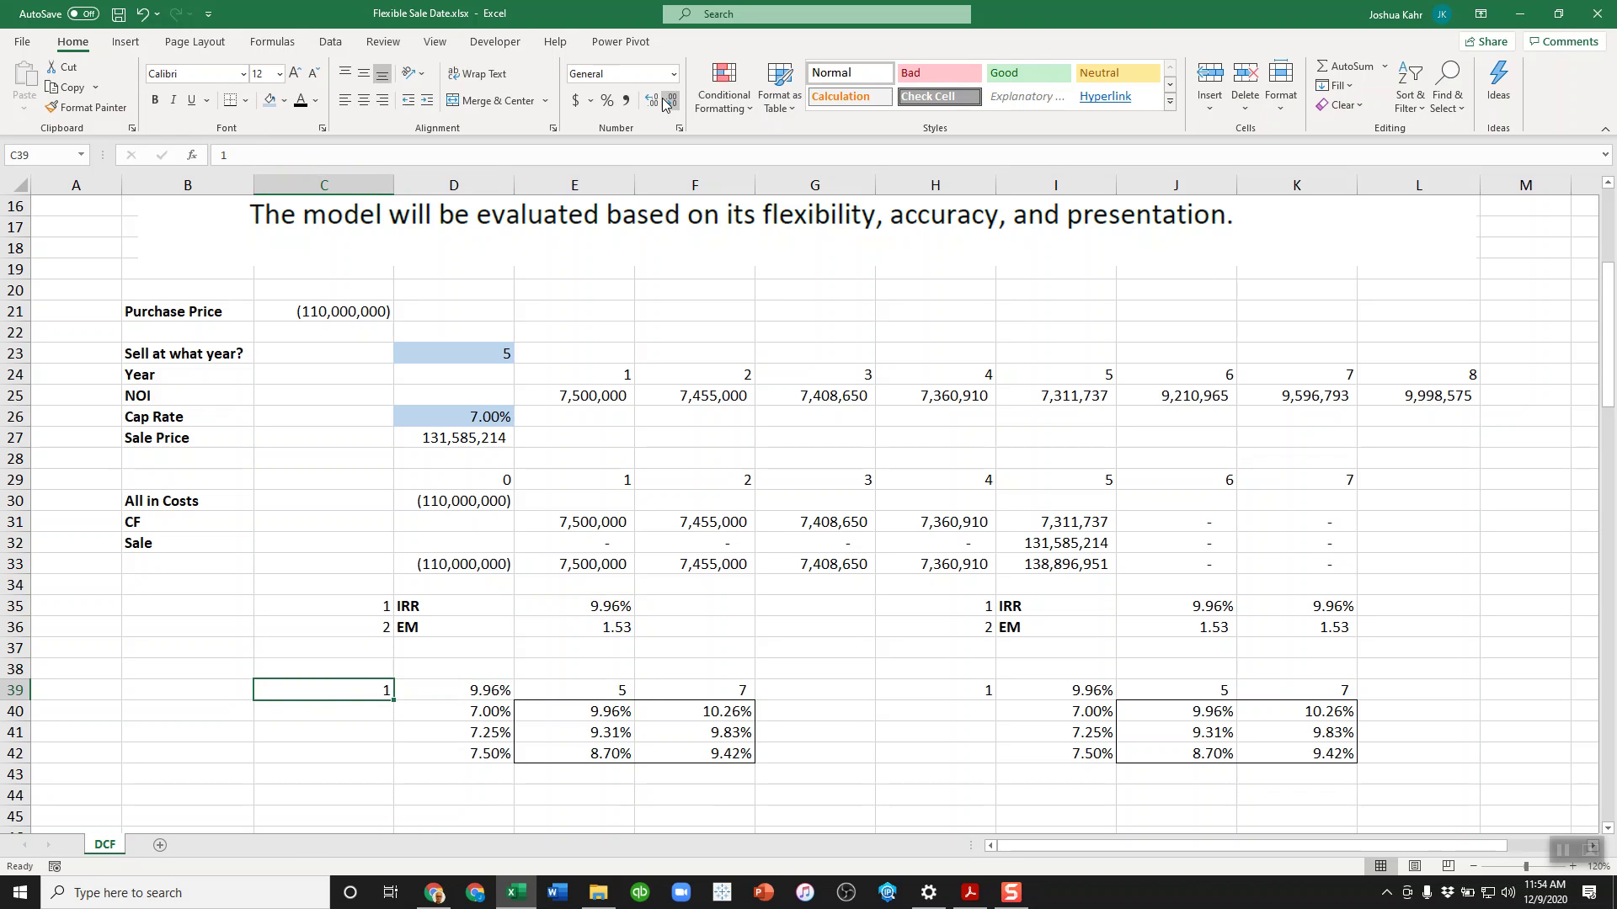
type("2")
key("ctrl+Return")
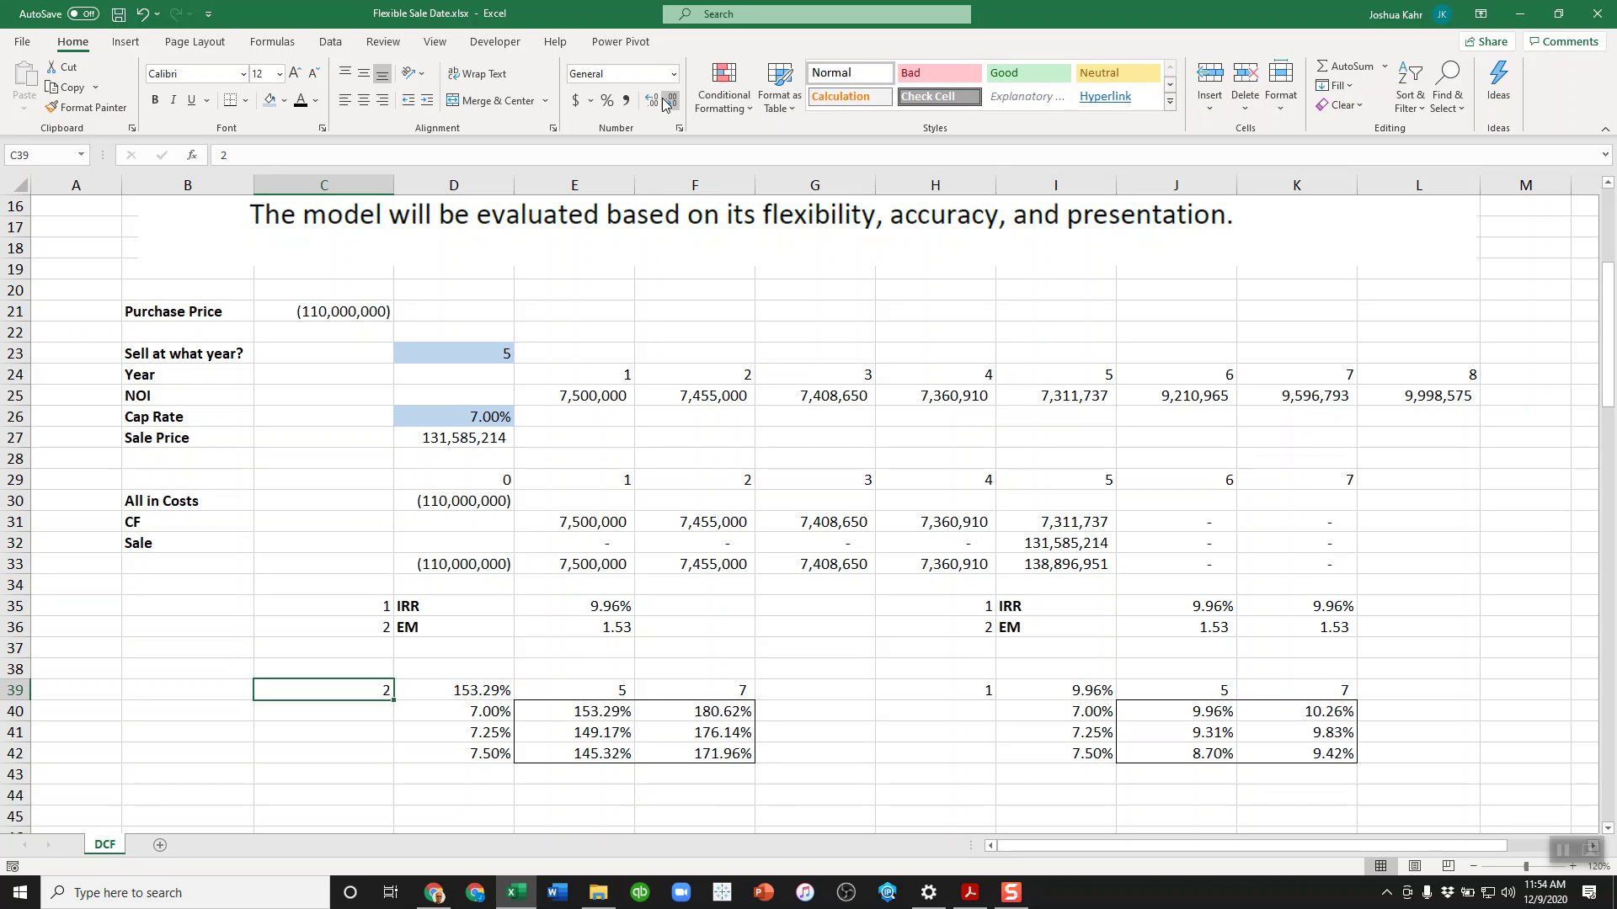
type("1")
key("ctrl+Return")
type("2")
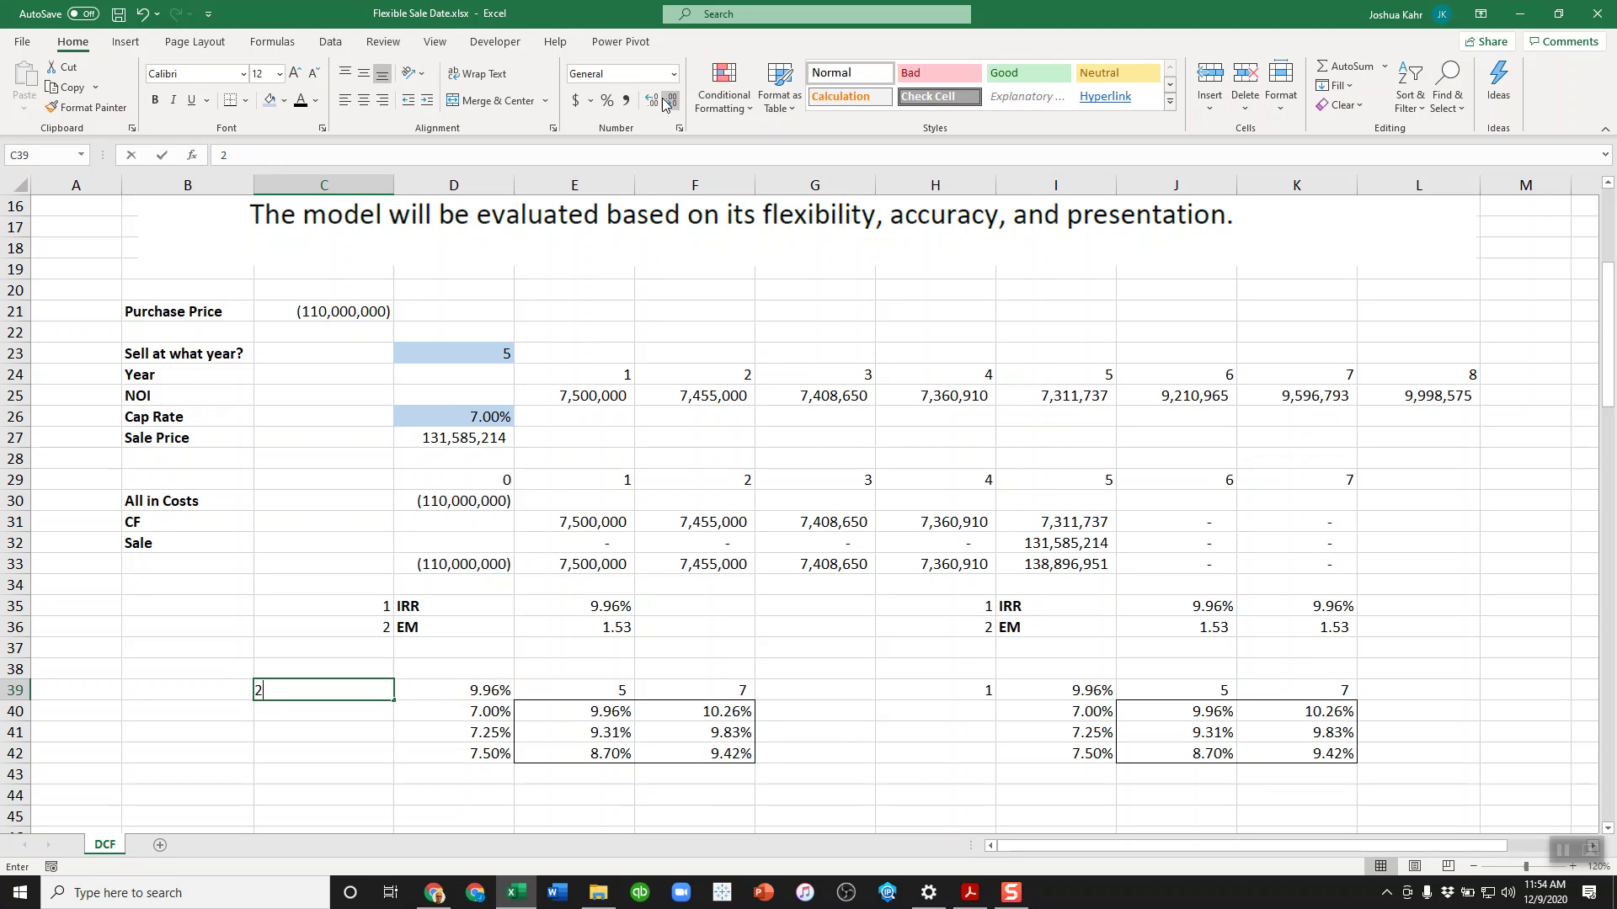
key("Return")
key("Up")
type("1")
key("Tab")
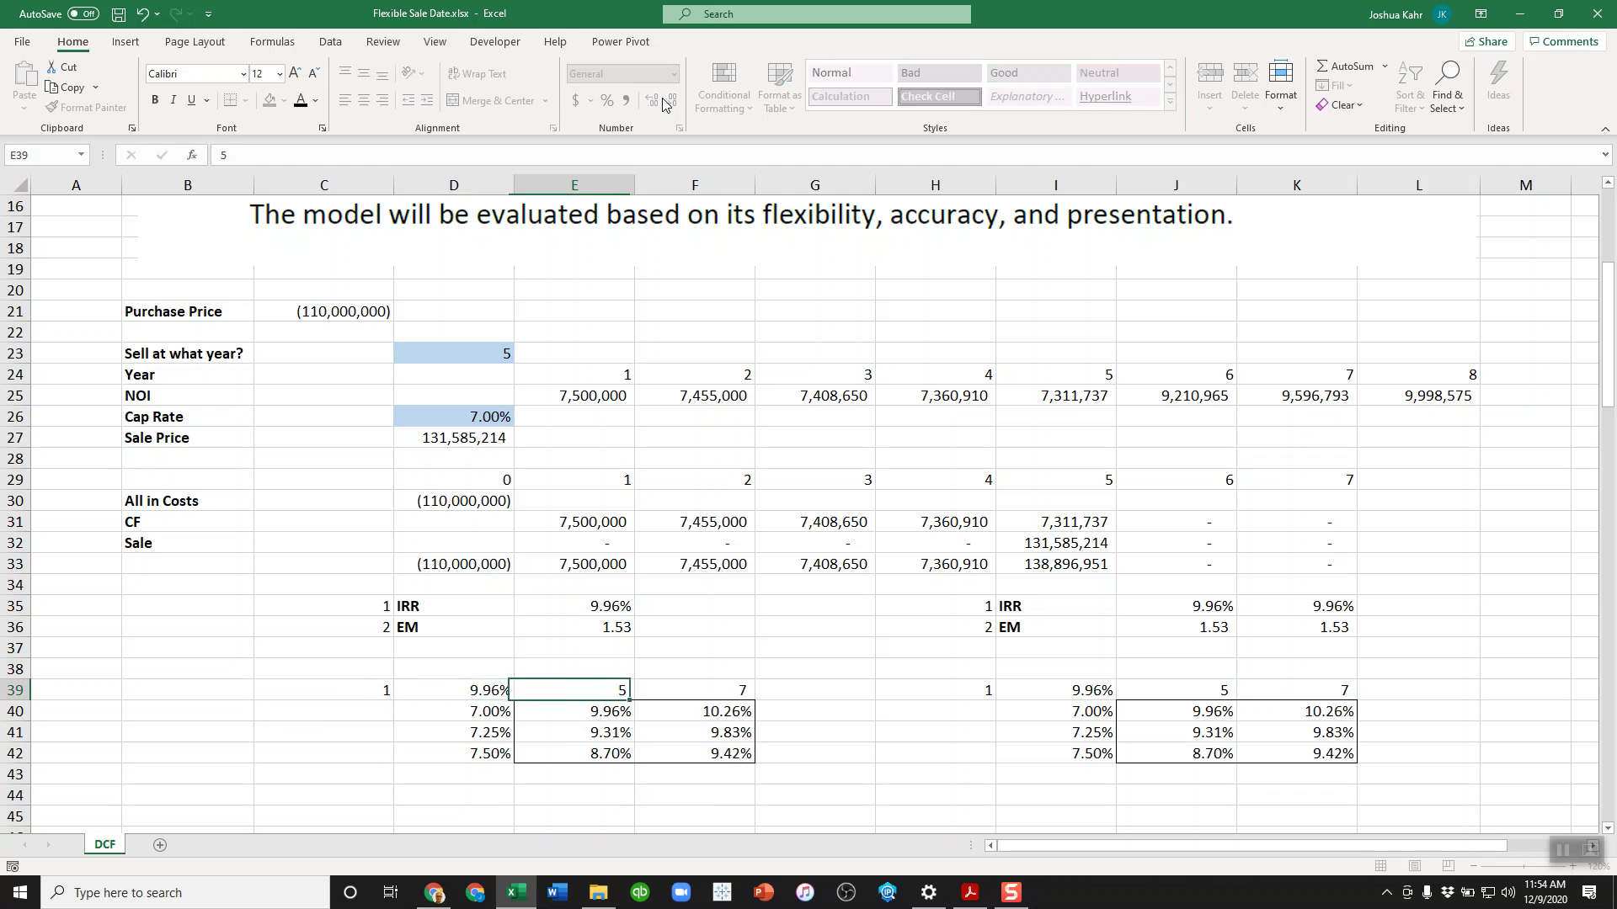
key("Right")
key("Down")
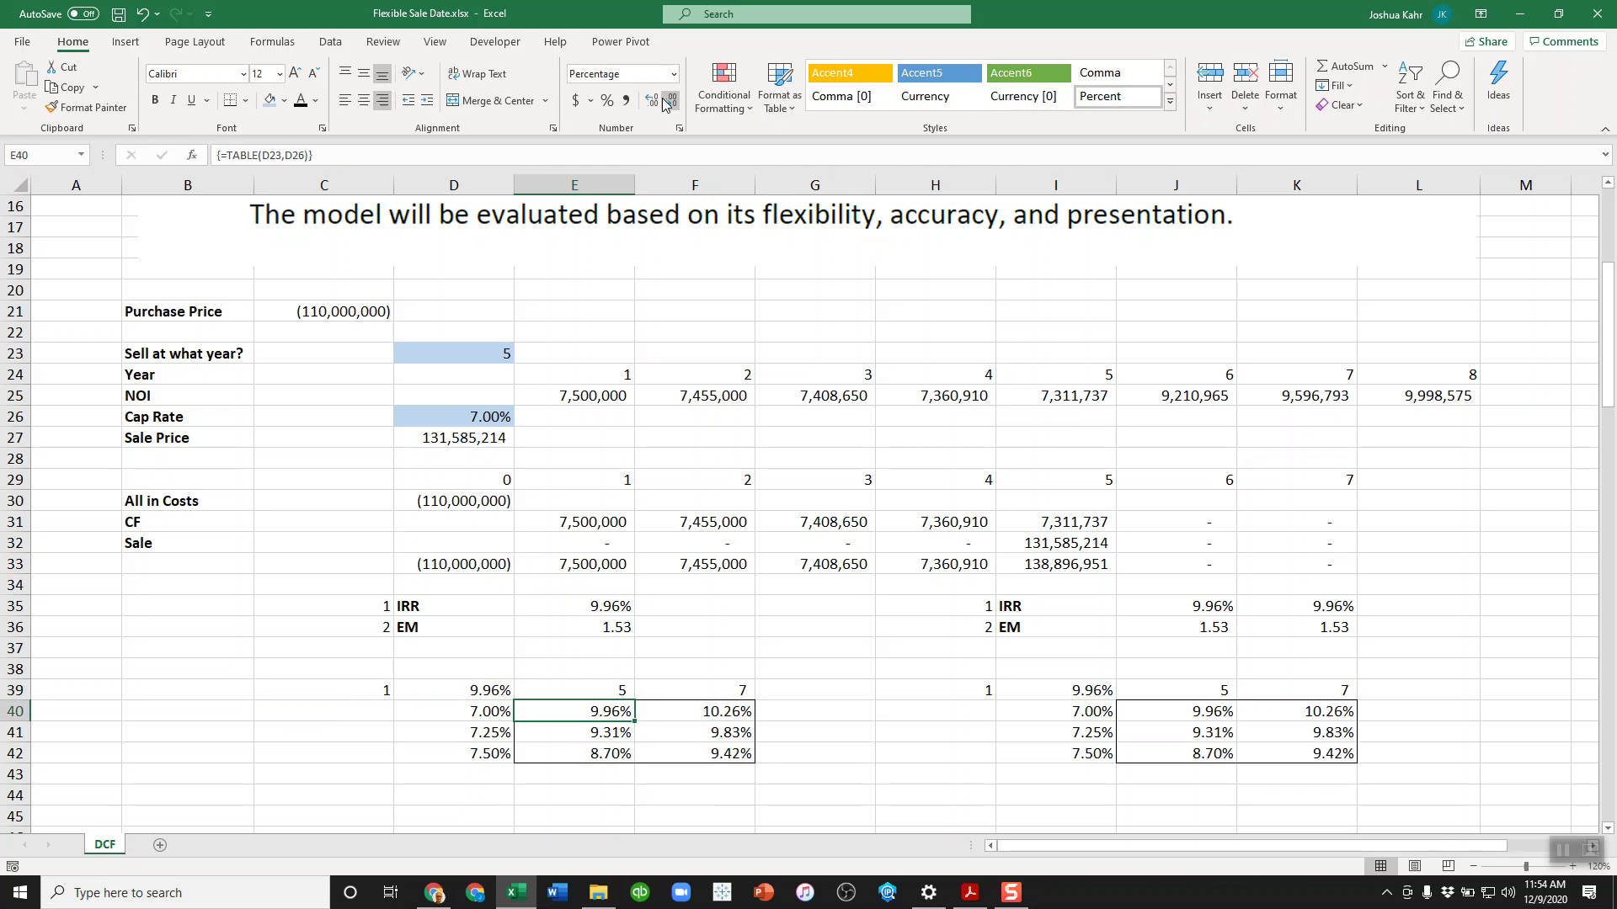
key("F2")
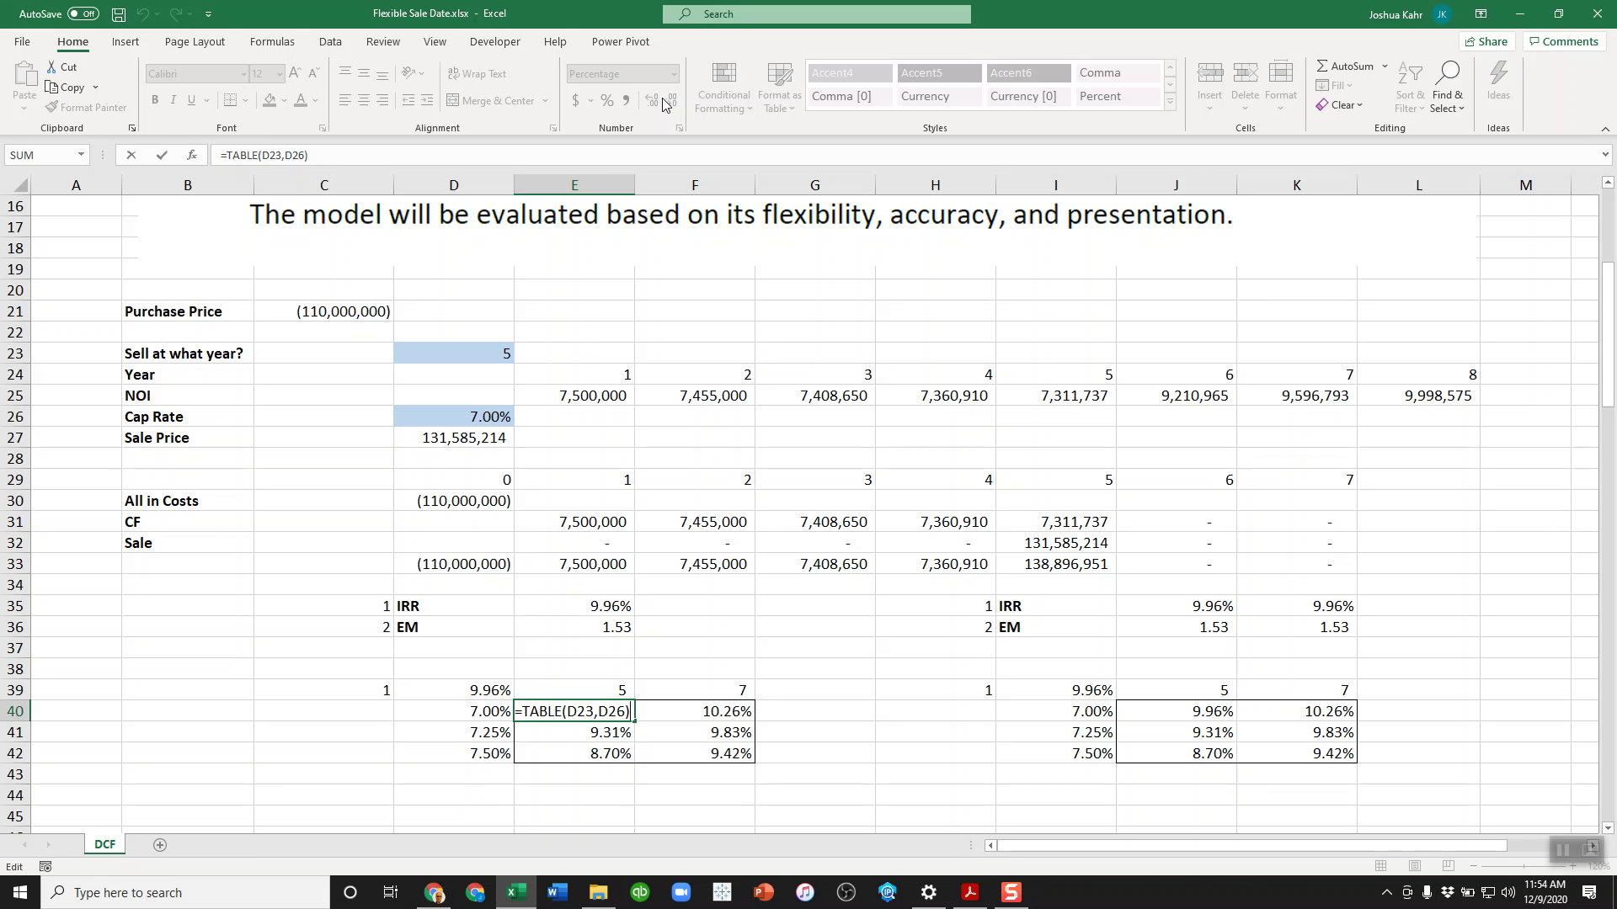
key("Escape")
key("Left")
key("Left")
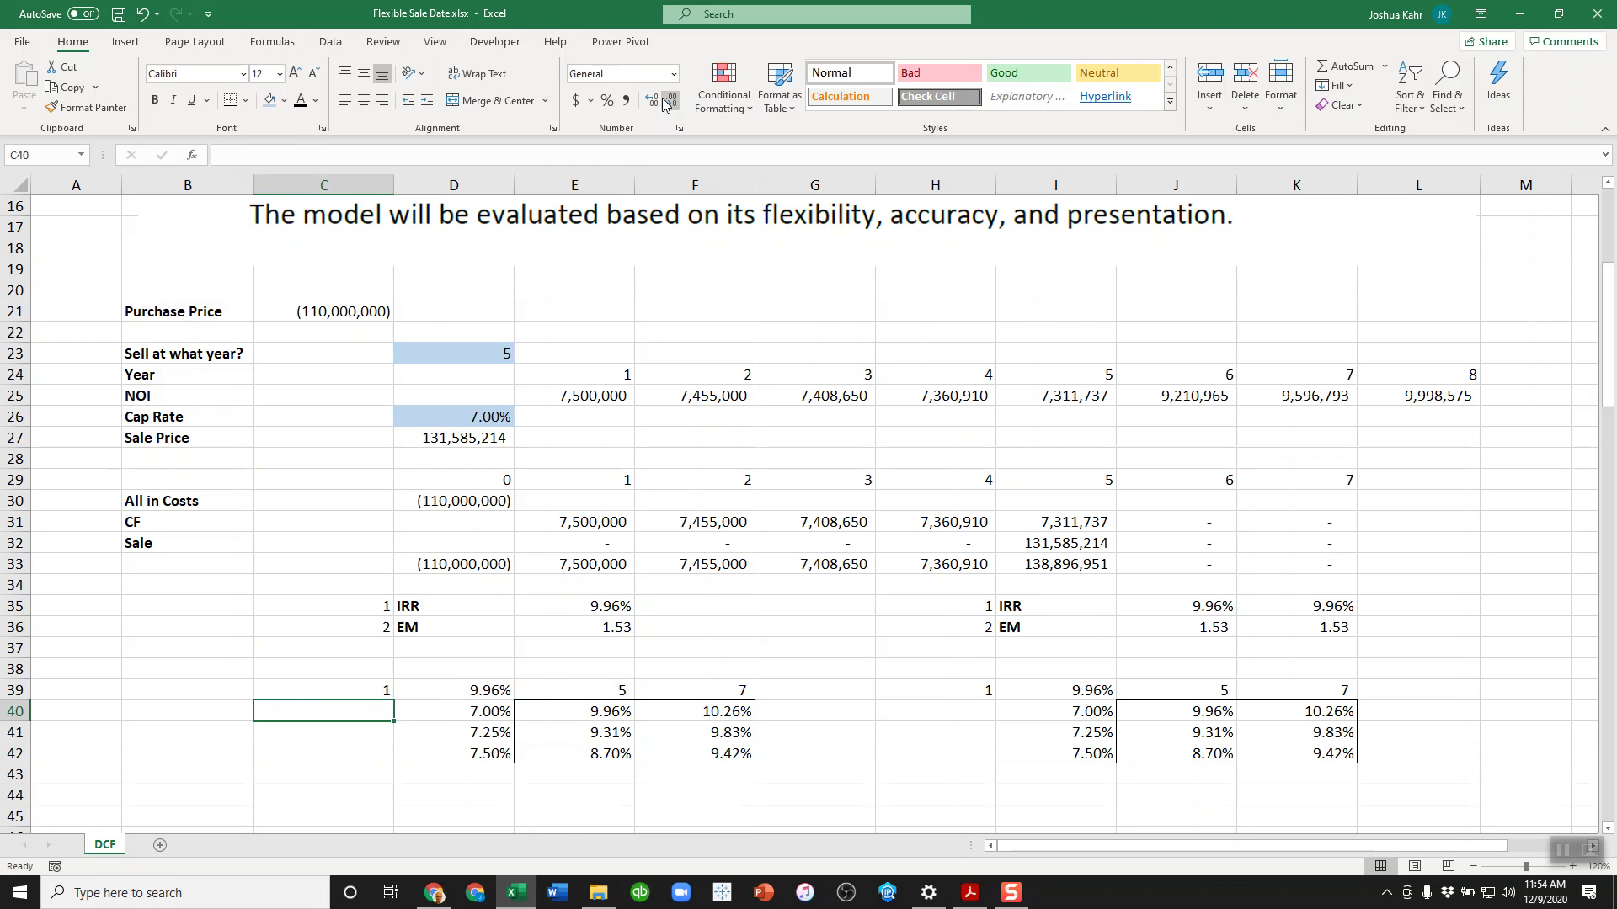
key("Up")
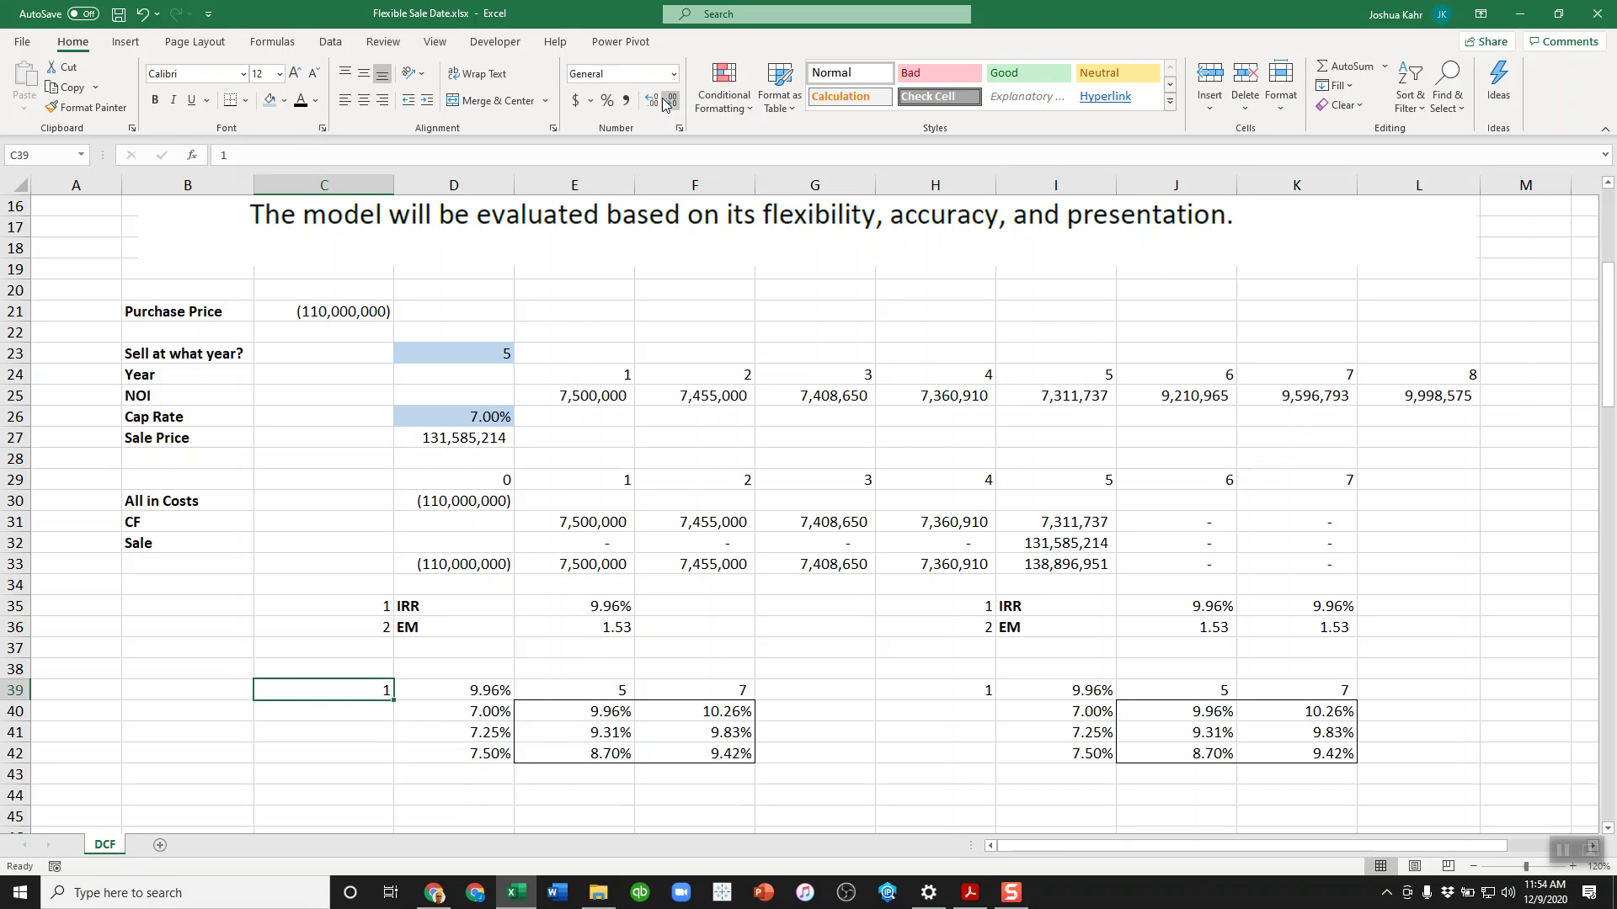
key("Right")
key("Right")
key("Down")
key("shift+Right")
key("shift+Down")
key("shift+Down")
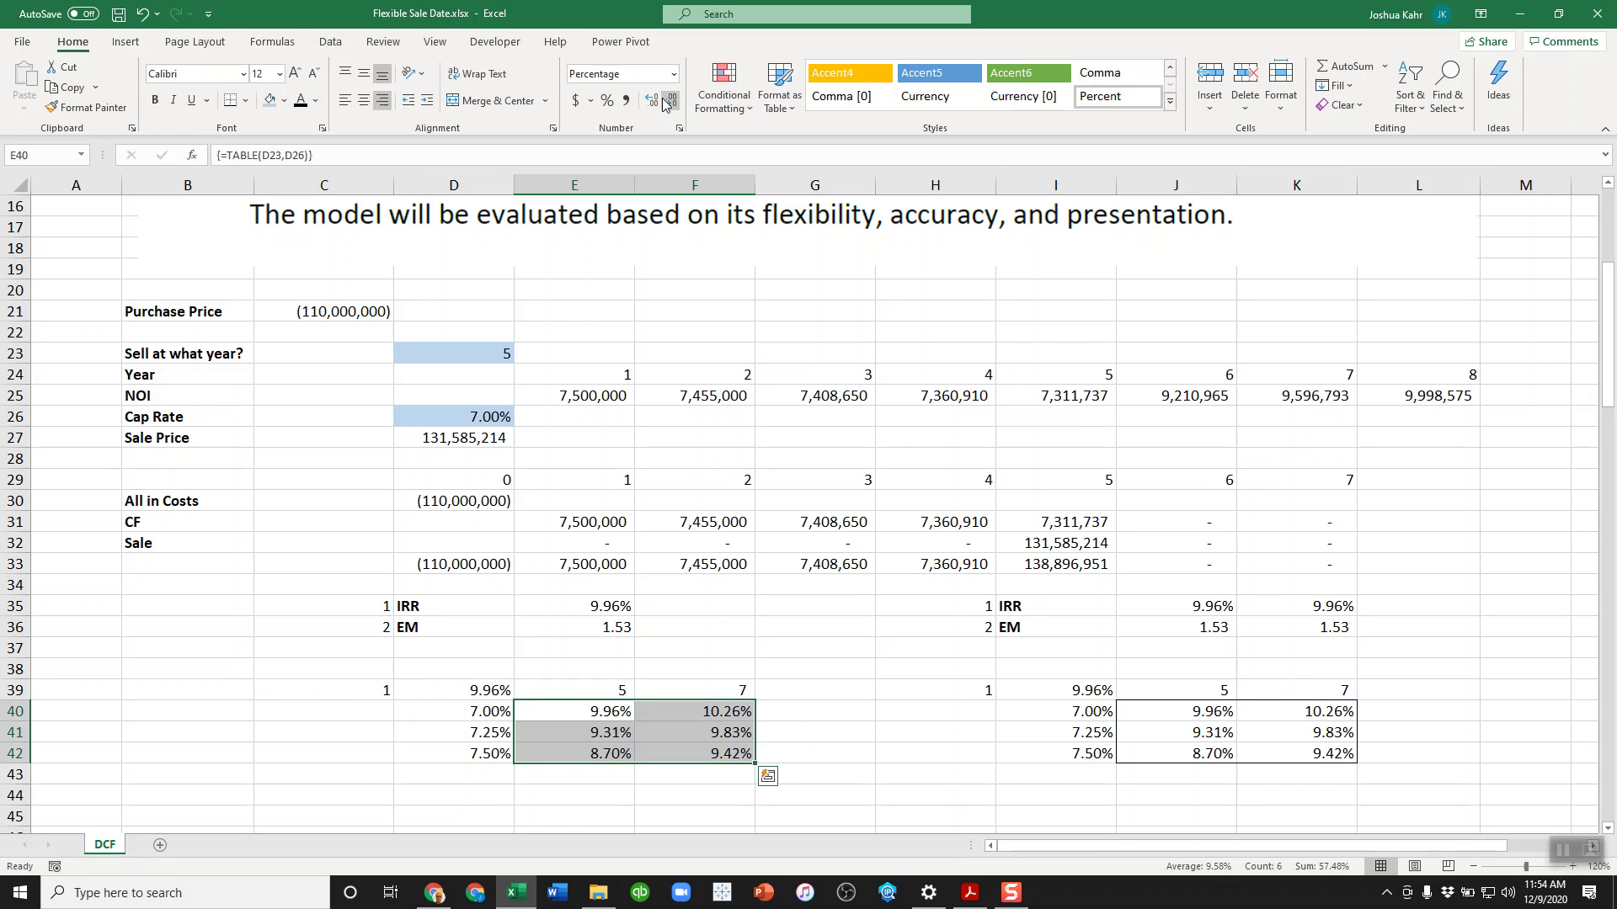
key("Left")
key("Left")
key("Up")
key("F2")
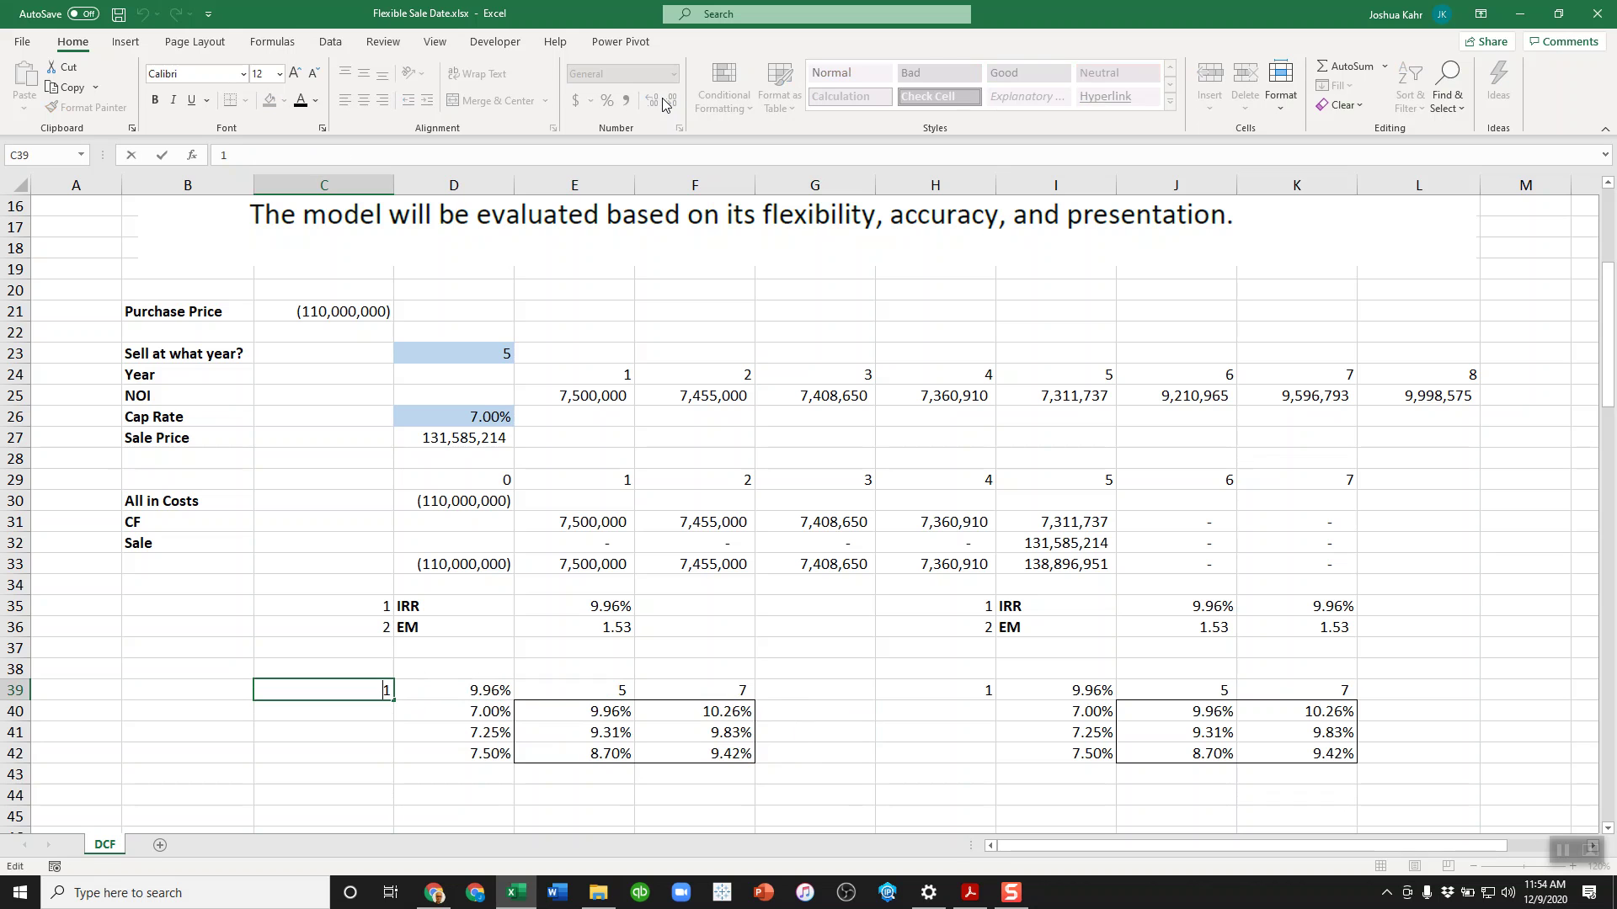
key("BackSpace")
type("2")
key("Return")
key("Right")
key("Right")
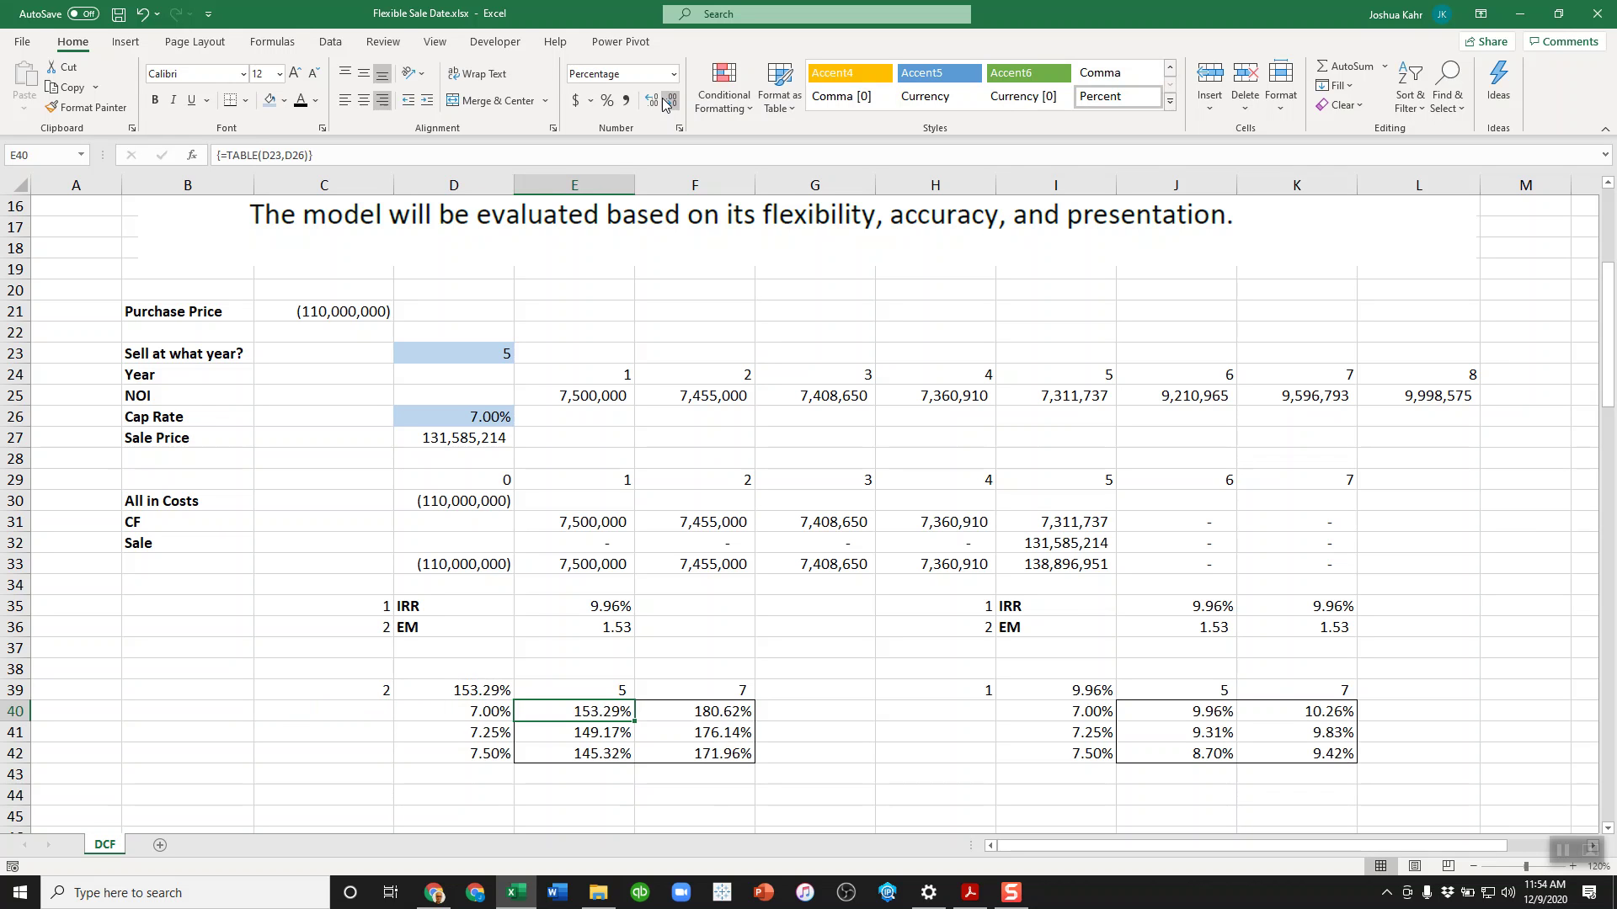
key("Left")
key("Left")
key("Up")
type("1")
key("Tab")
key("Right")
key("Right")
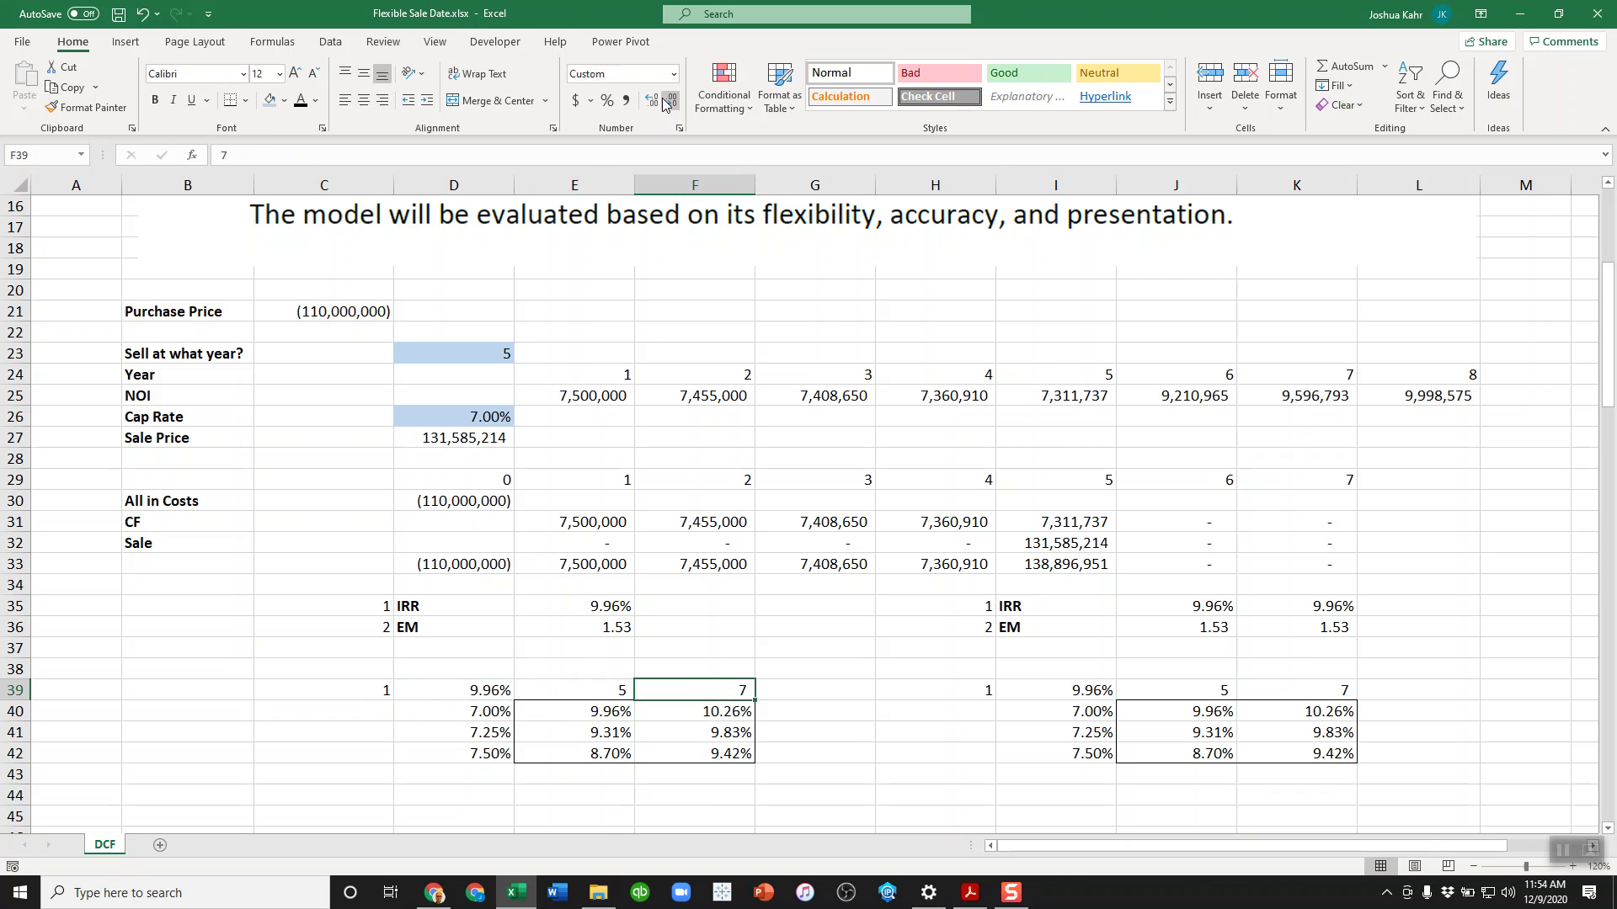
key("Down")
key("Left")
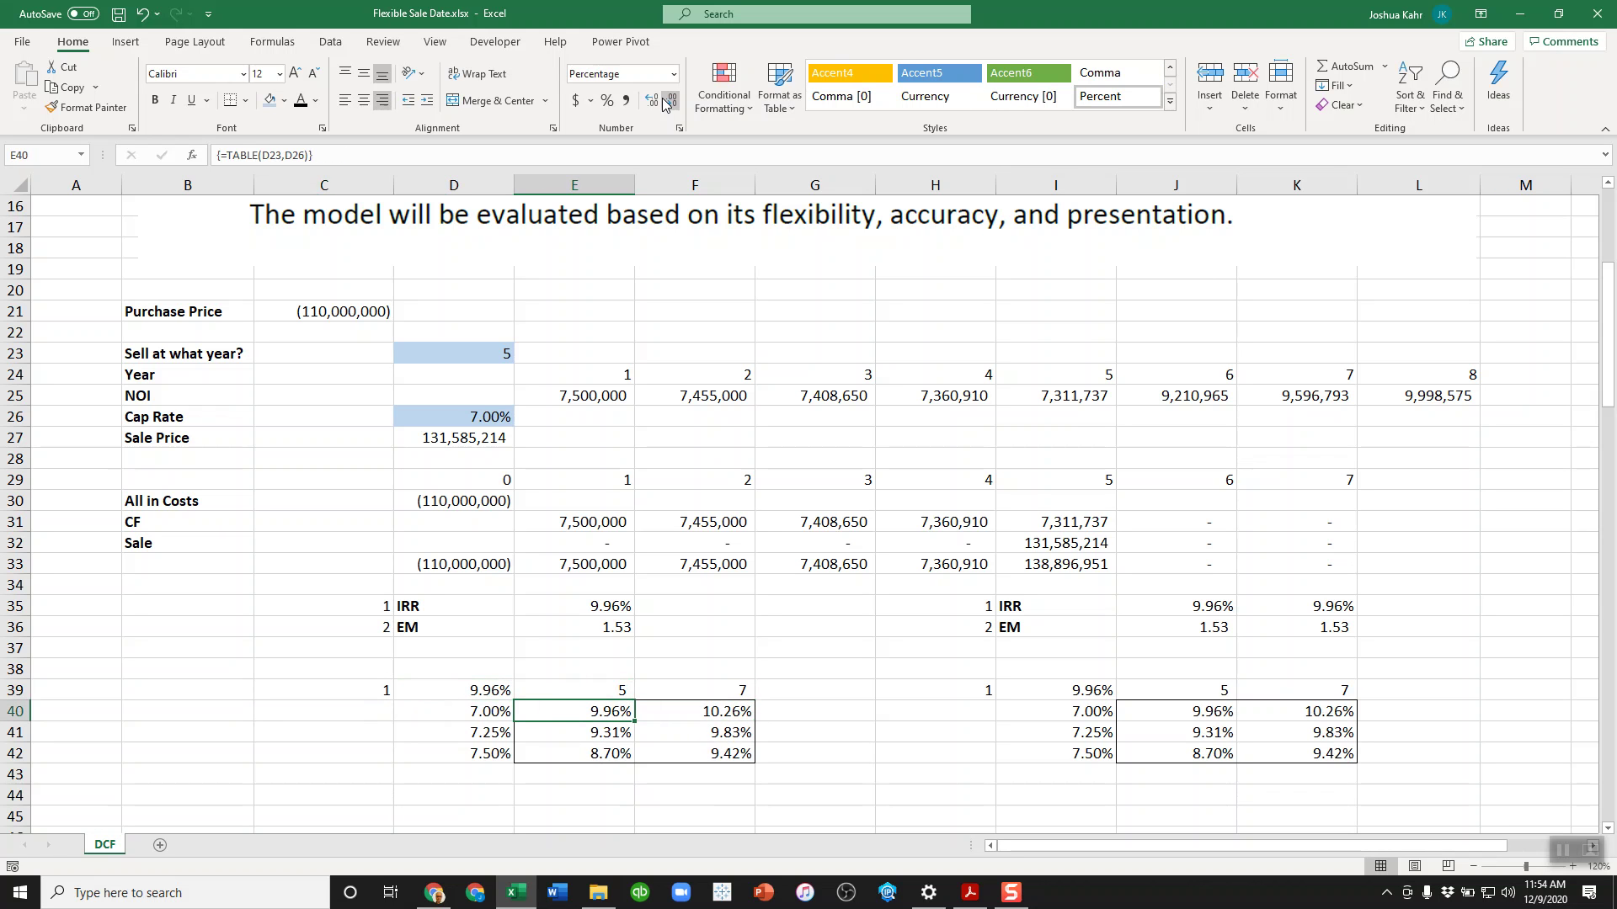
Review the K35 text formula and the J35 IRR and J36 EM results.
key("Right")
key("Right")
key("Right")
key("Right")
key("Right")
key("Right")
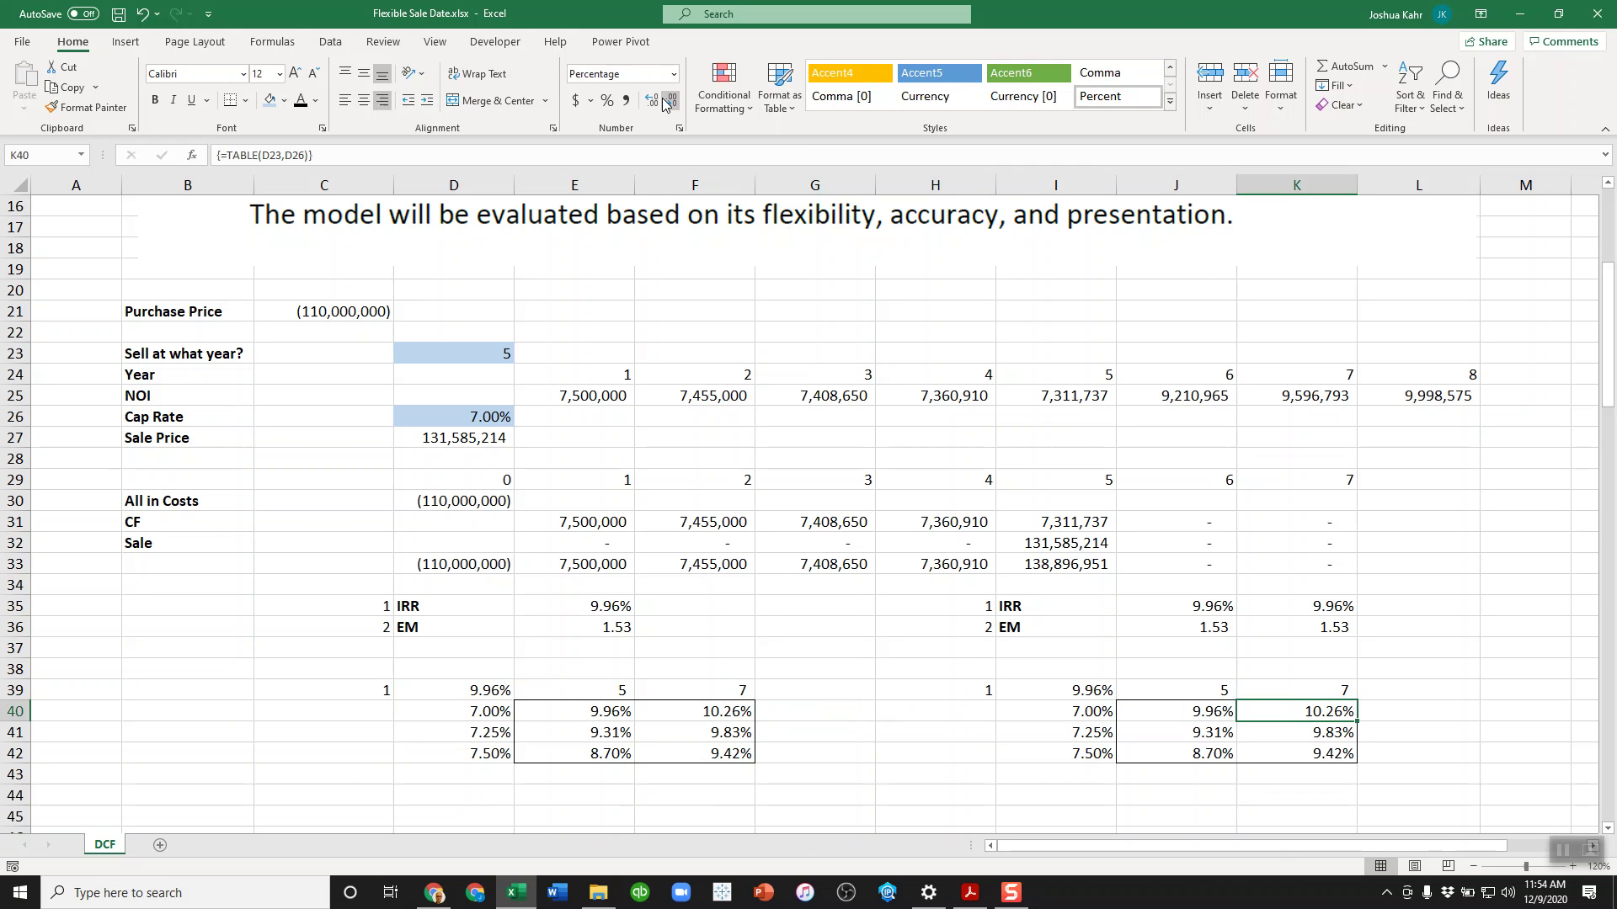
key("Up")
key("Up")
key("Up")
key("Up")
key("Up")
key("F2")
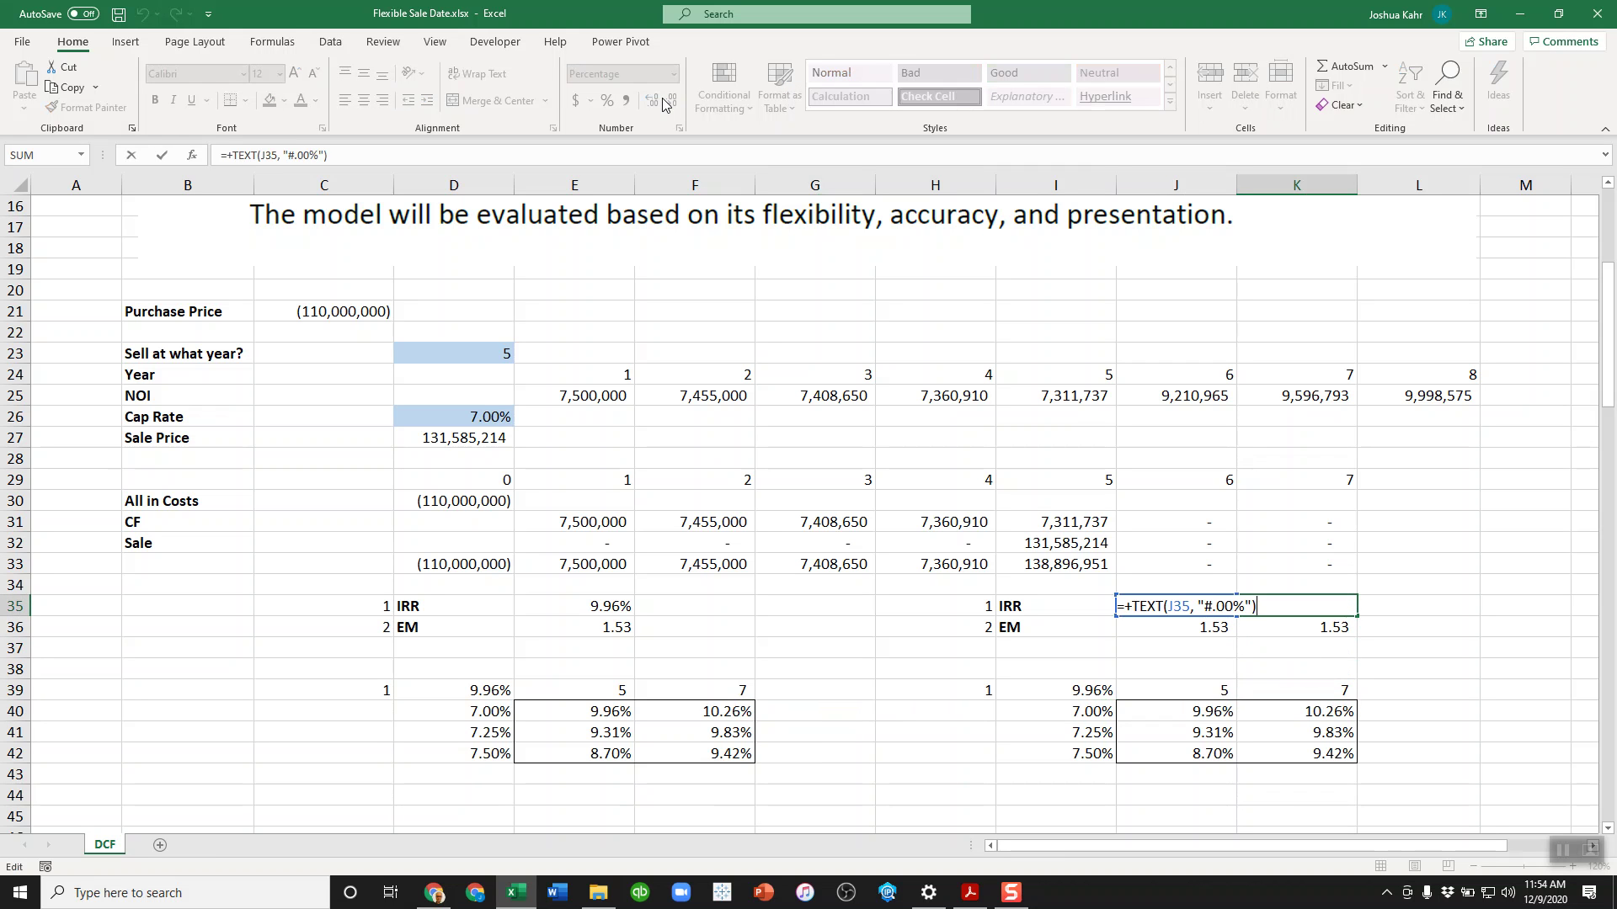
key("Return")
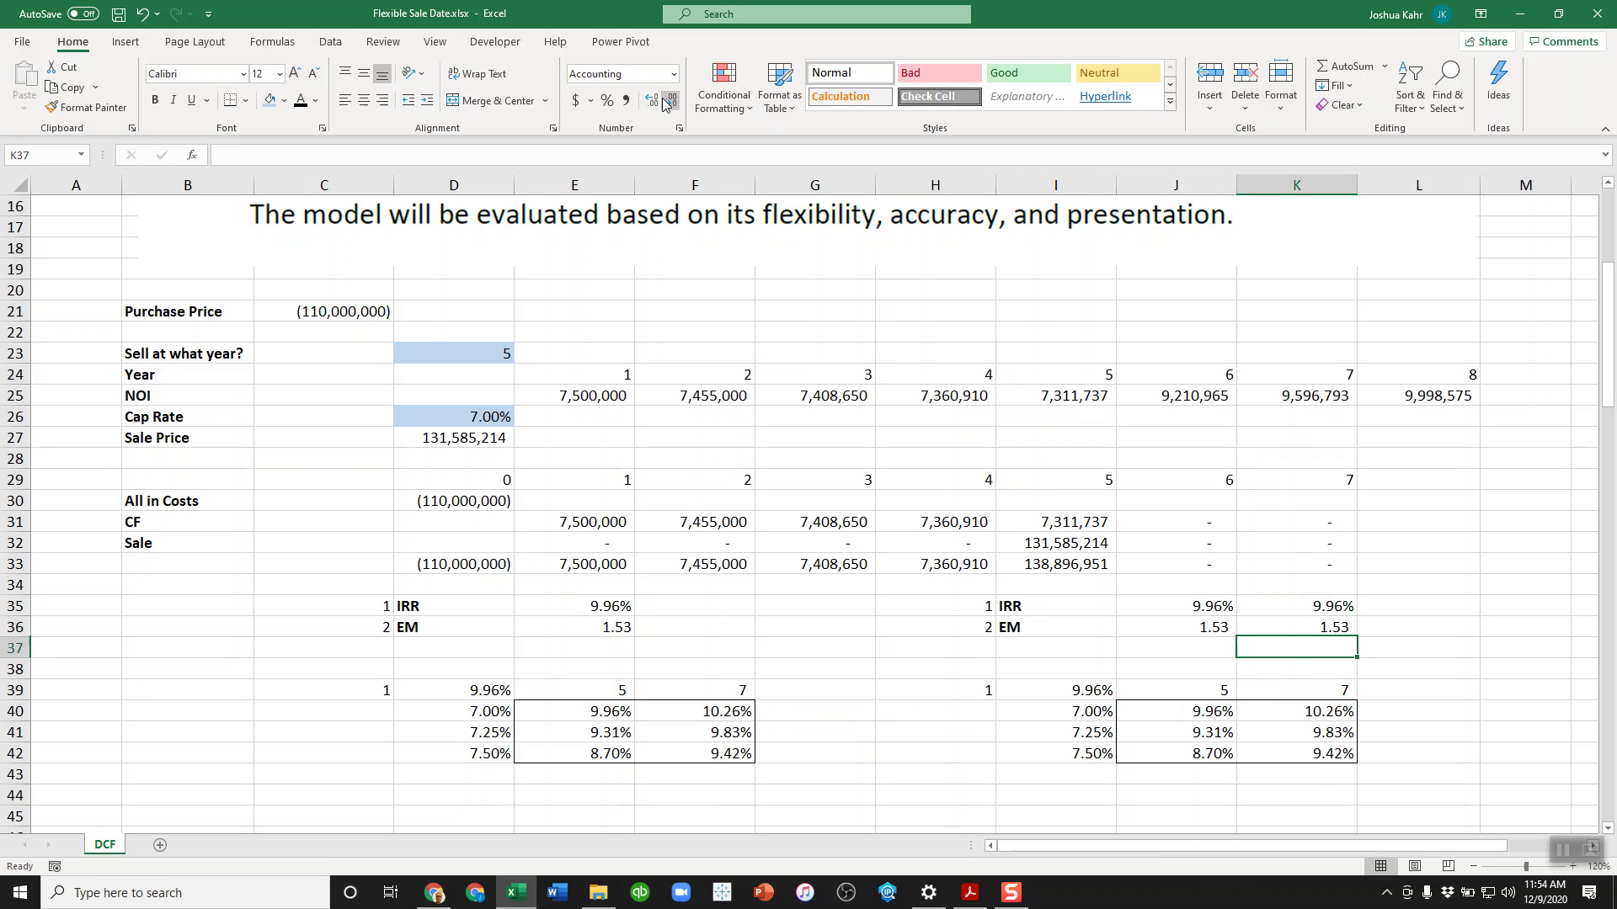
key("Up")
key("F2")
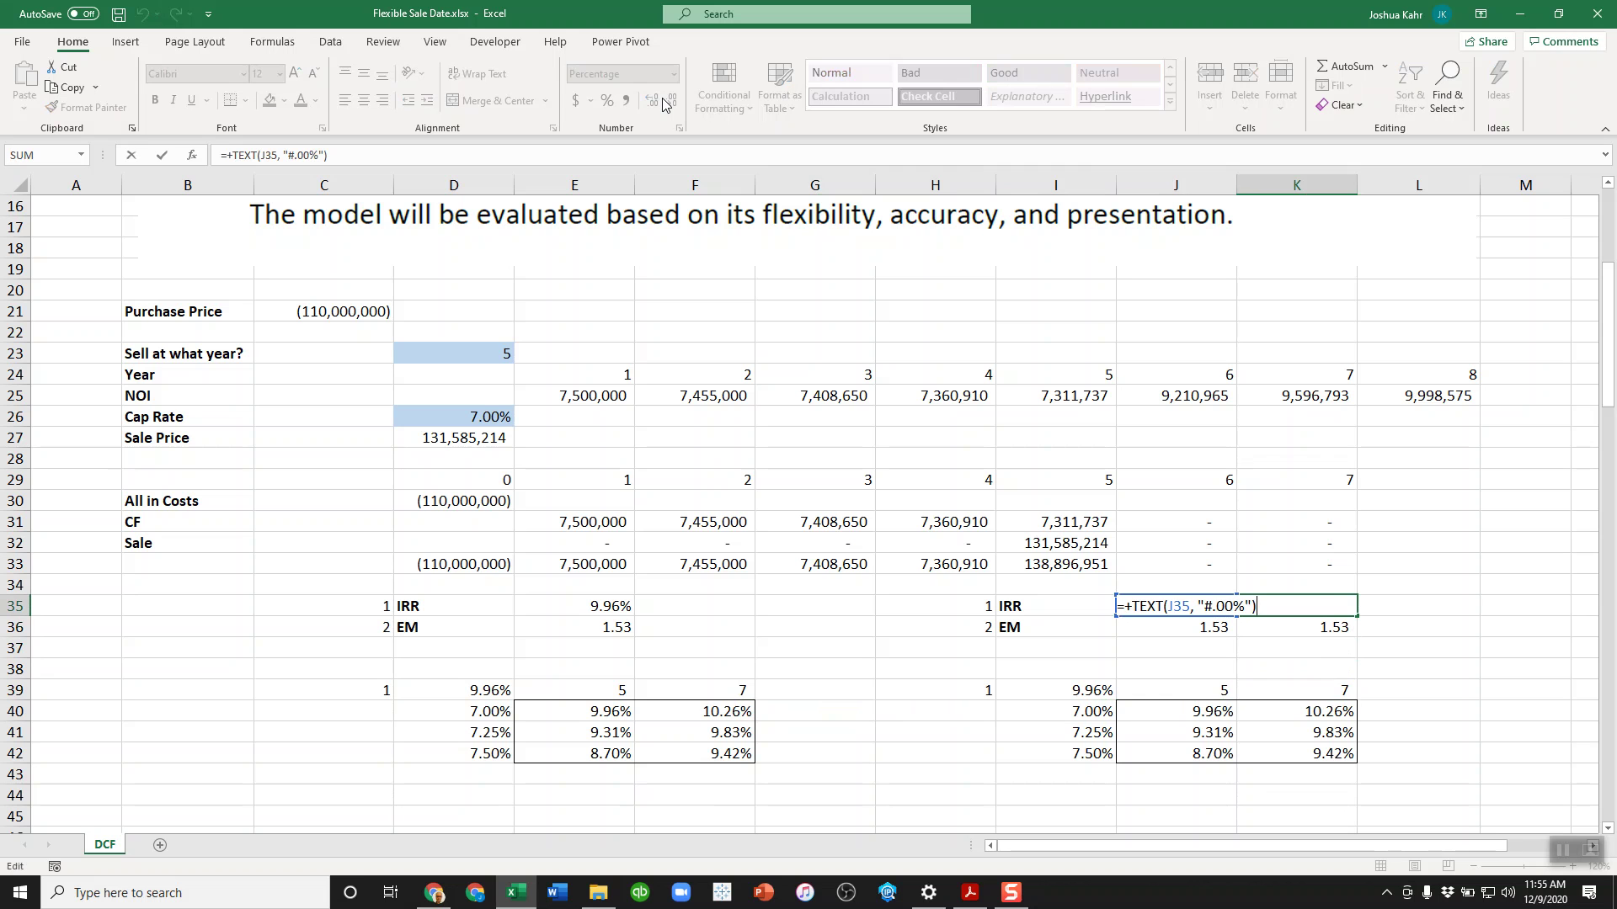
key("Return")
key("Up")
key("Left")
key("F2")
key("Return")
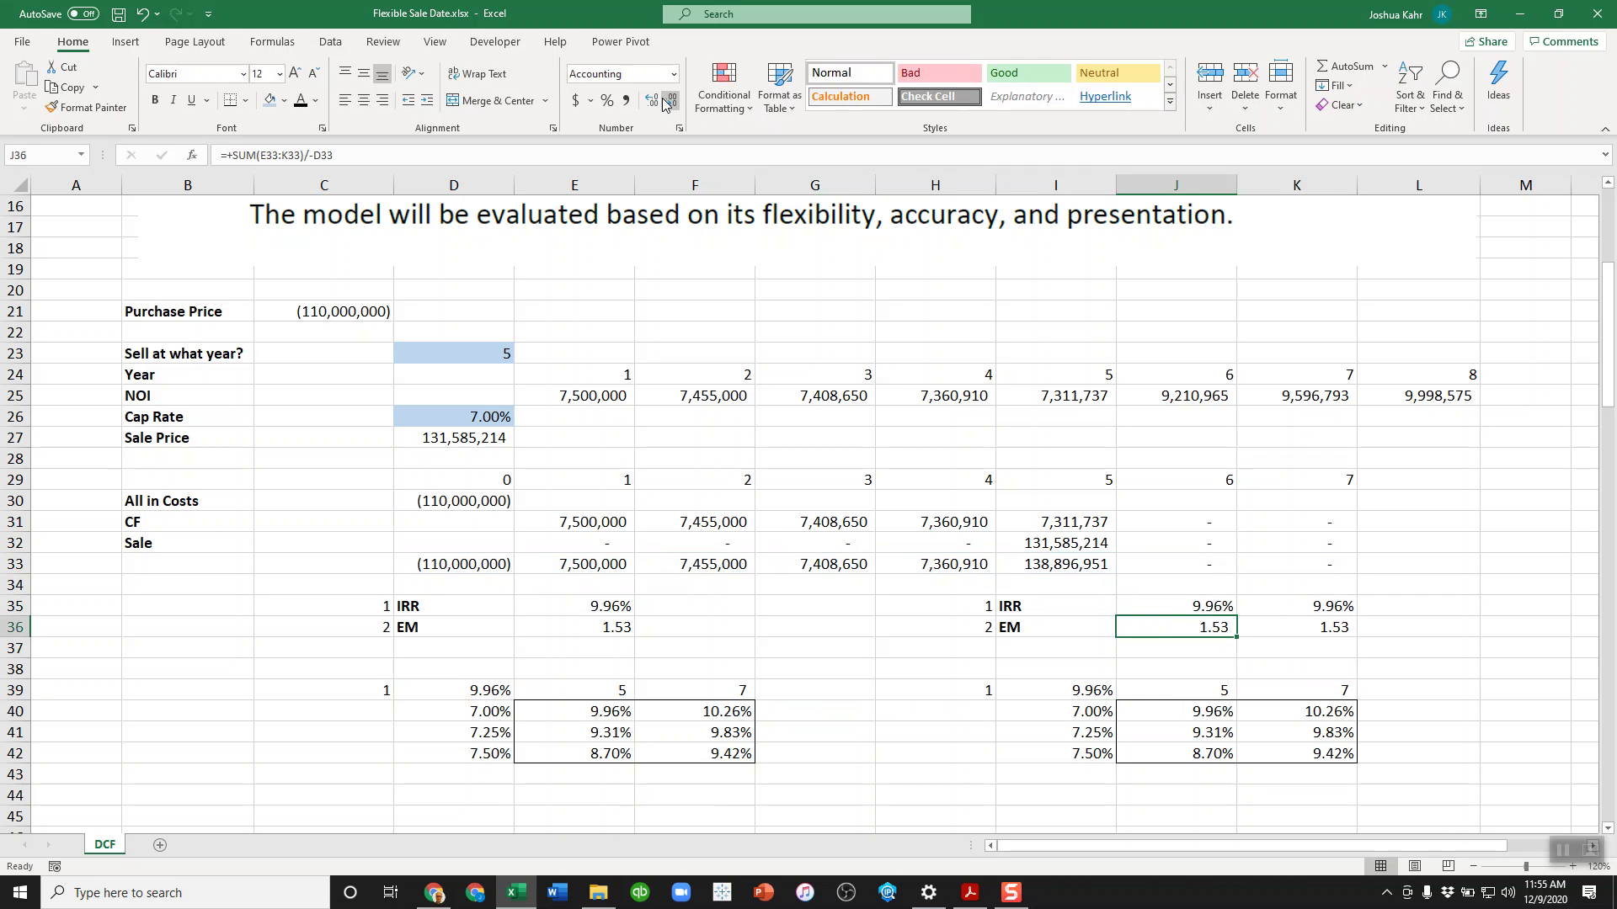
key("F2")
key("Escape")
Set K35 to =TEXT(J35,"#.00%") and check K36 uses =TEXT(J36,"#.00").
key("Up")
key("Right")
key("F2")
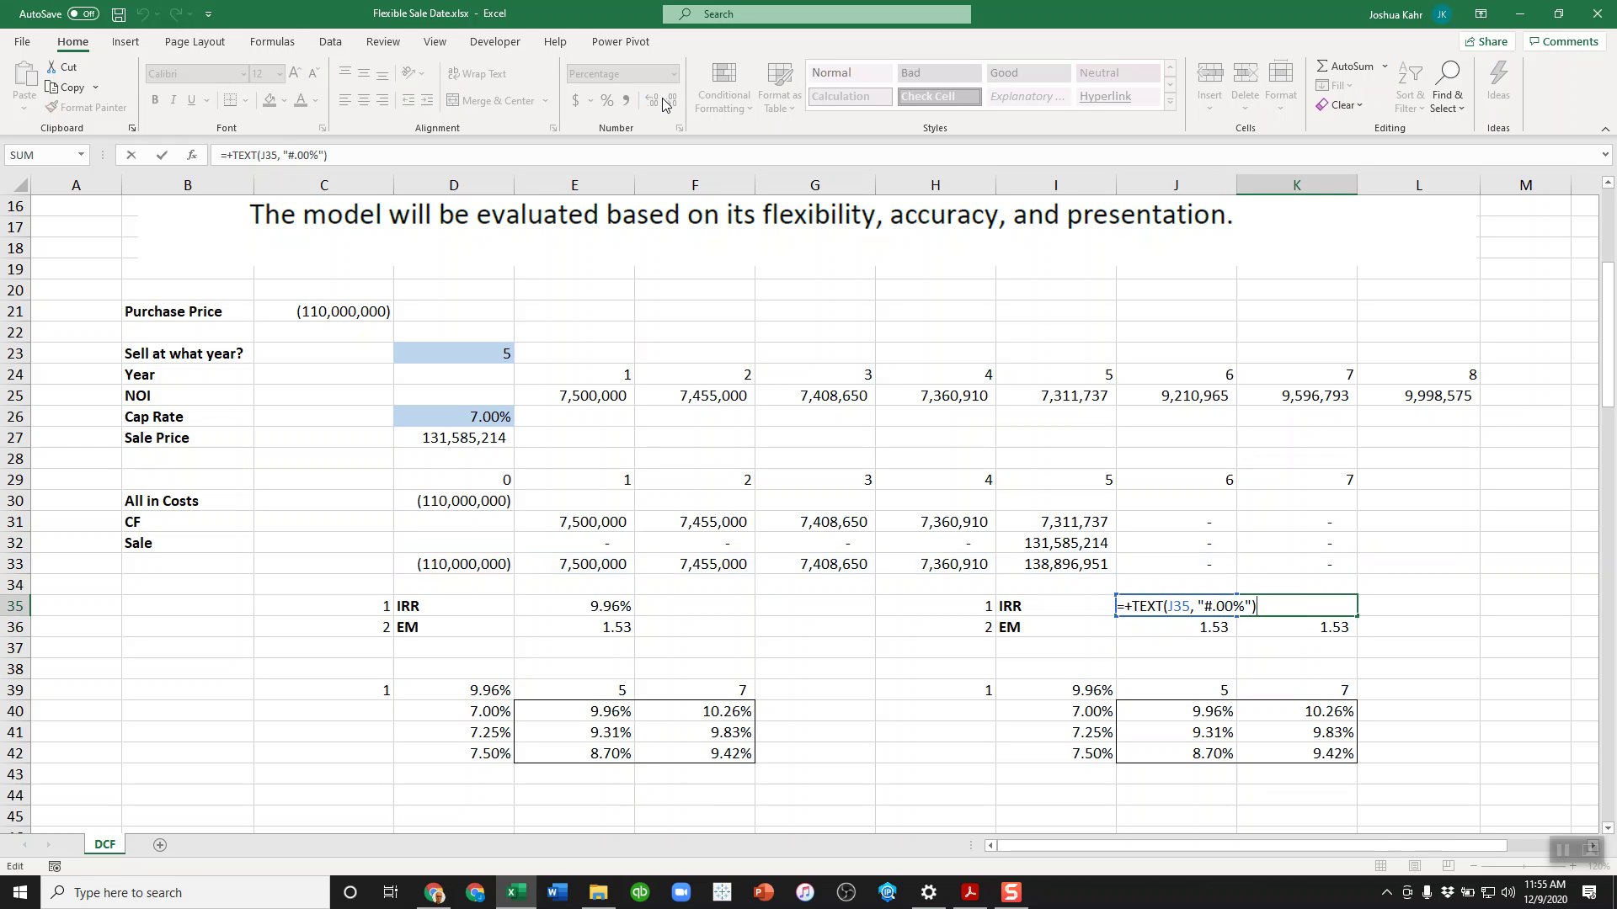
key("Left")
key("shift+Left")
key("shift+Left")
key("shift+Left")
key("shift+Left")
key("shift+Left")
key("shift+Left")
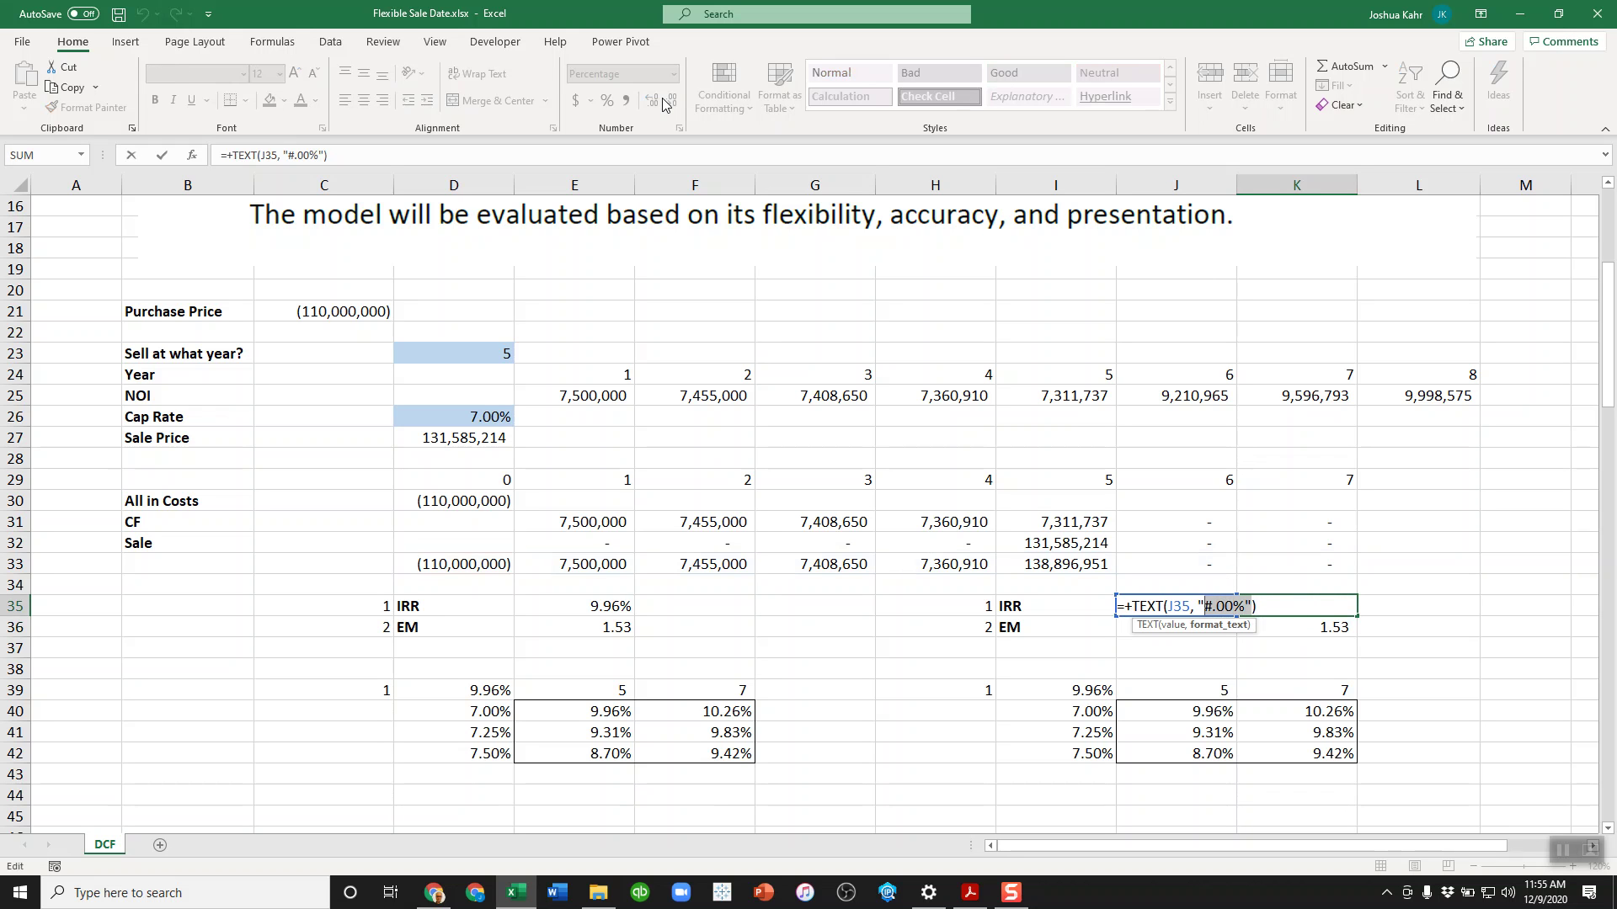
key("ctrl+Return")
key("Down")
key("F2")
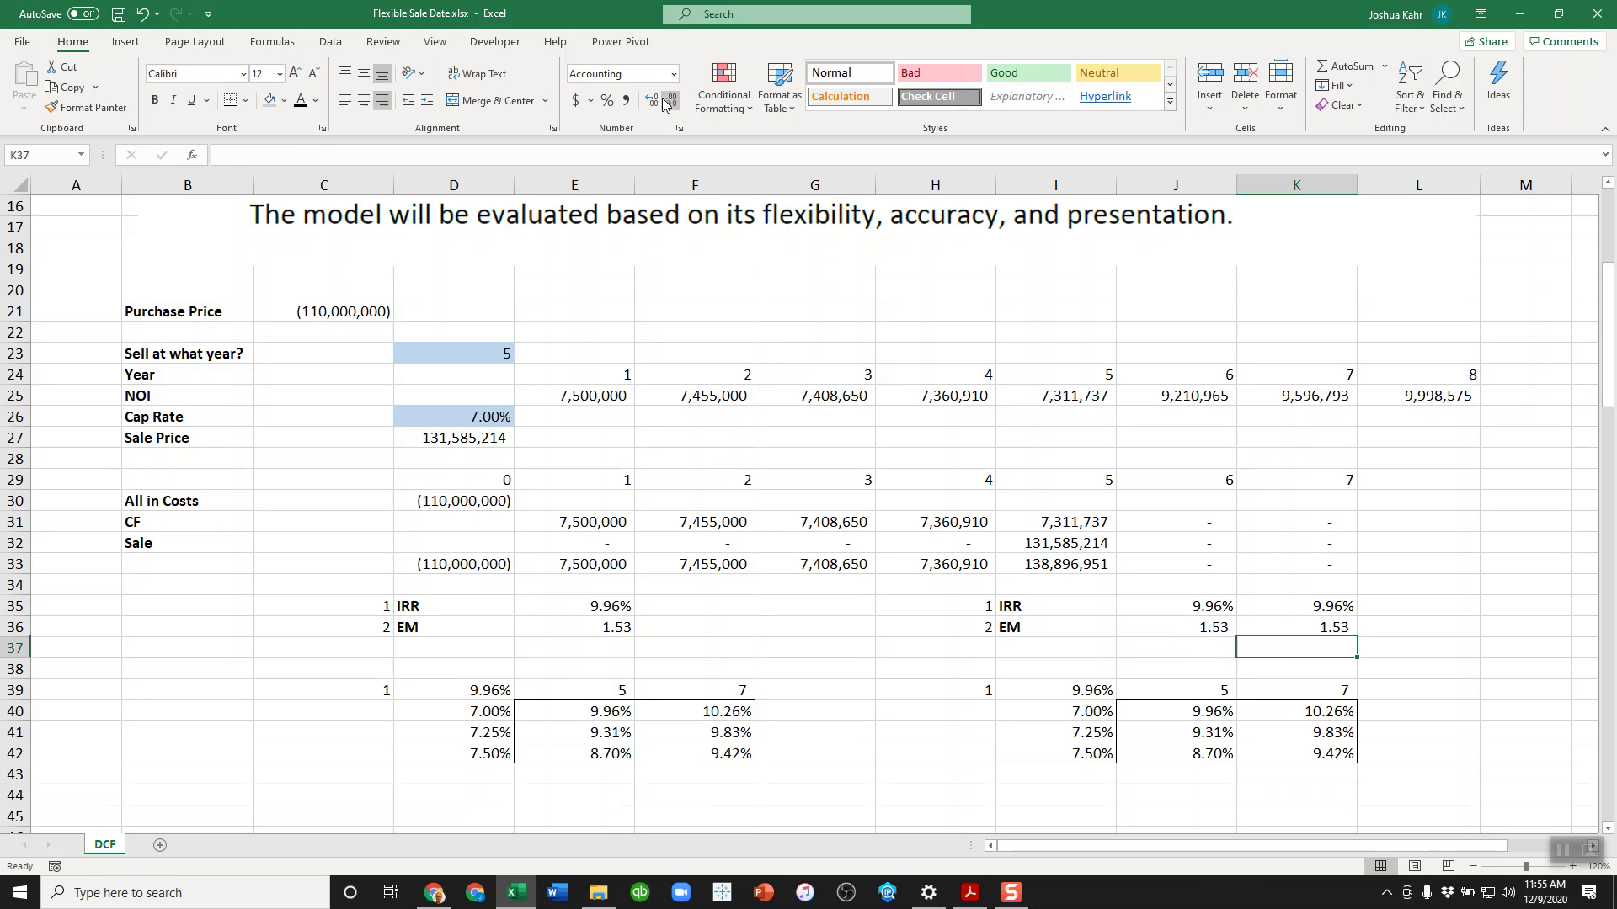
Enter =CHOOSE(H39,K35,K36) in the table's corner cell I39.
key("Down")
key("Down")
key("Down")
key("Left")
key("Left")
key("Up")
key("F2")
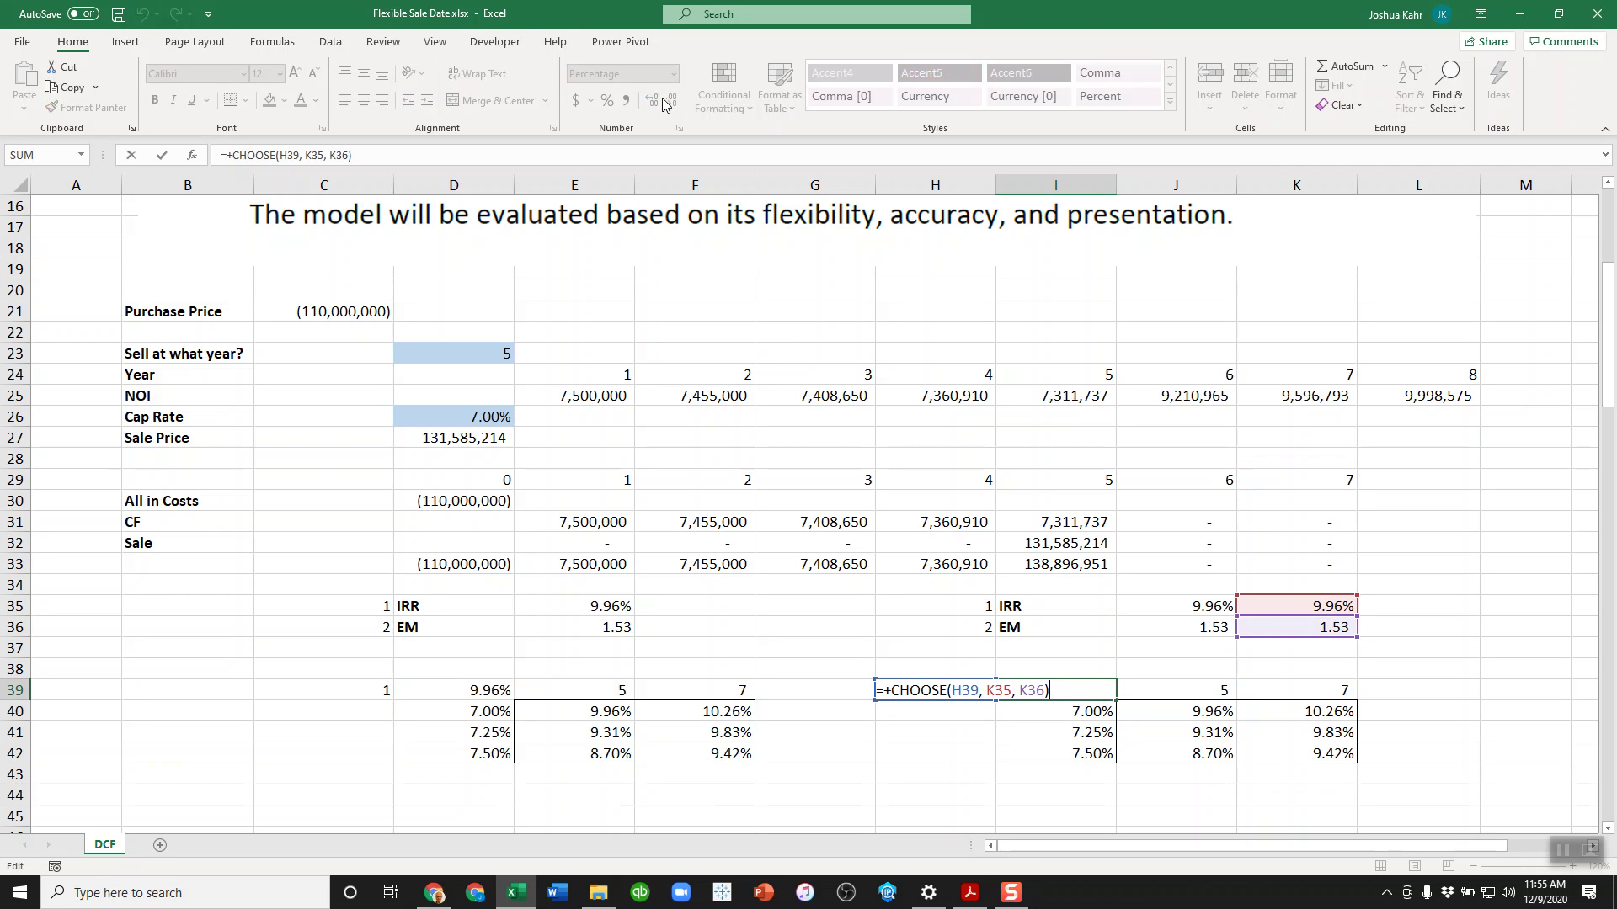
key("ctrl+Return")
Test selector H39 with 2 (EM) and 1 (IRR), leaving it on 1.
key("Left")
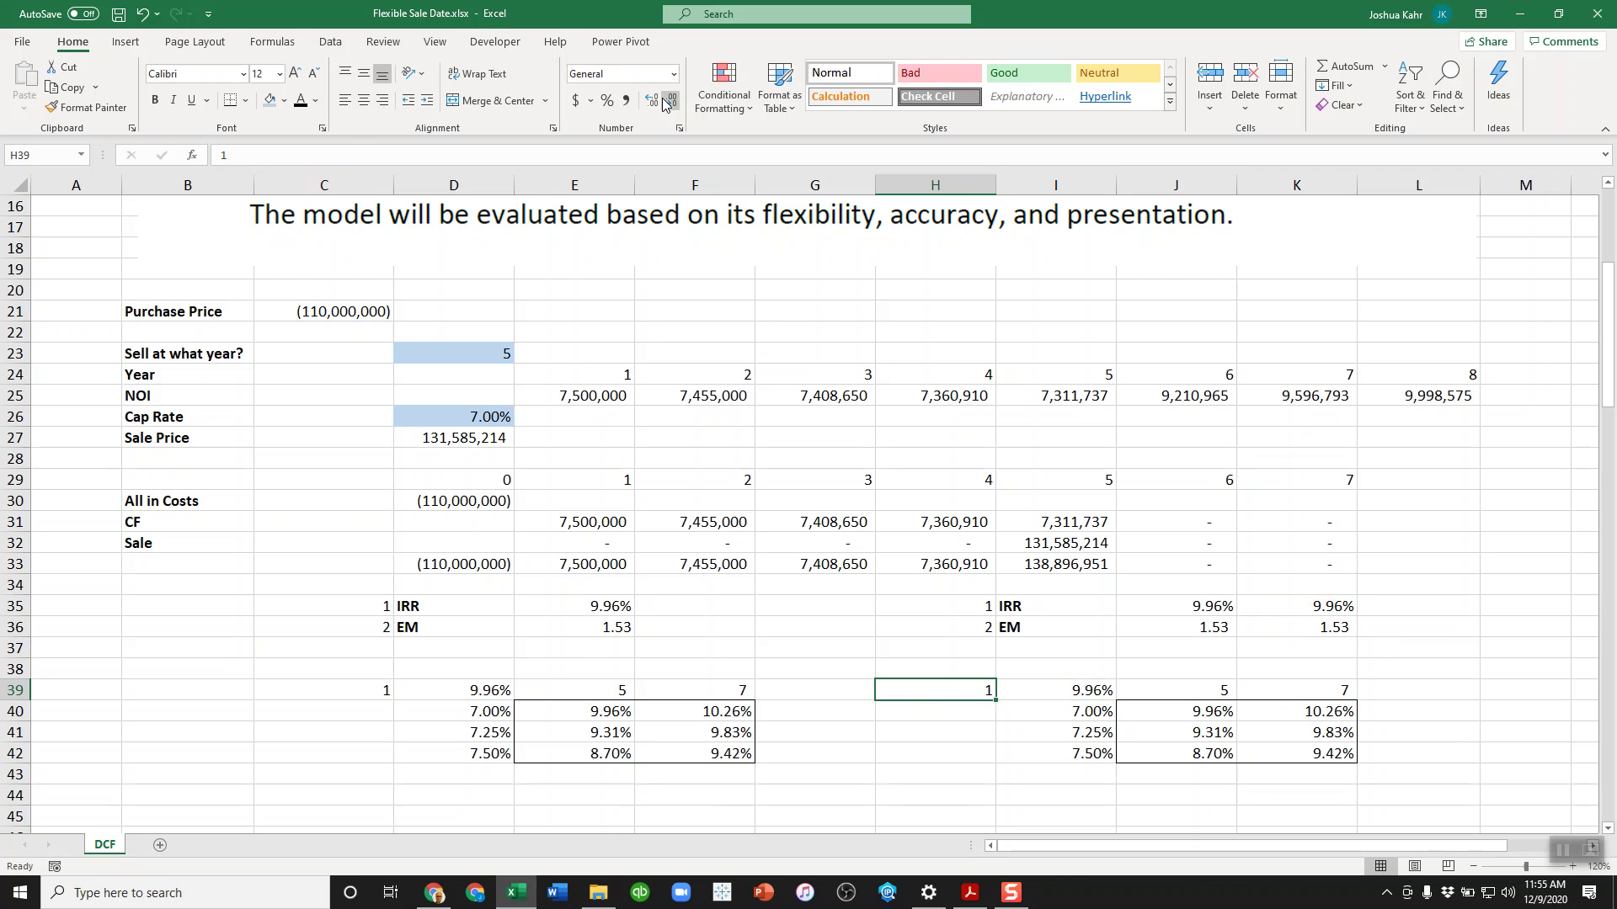
key("Right")
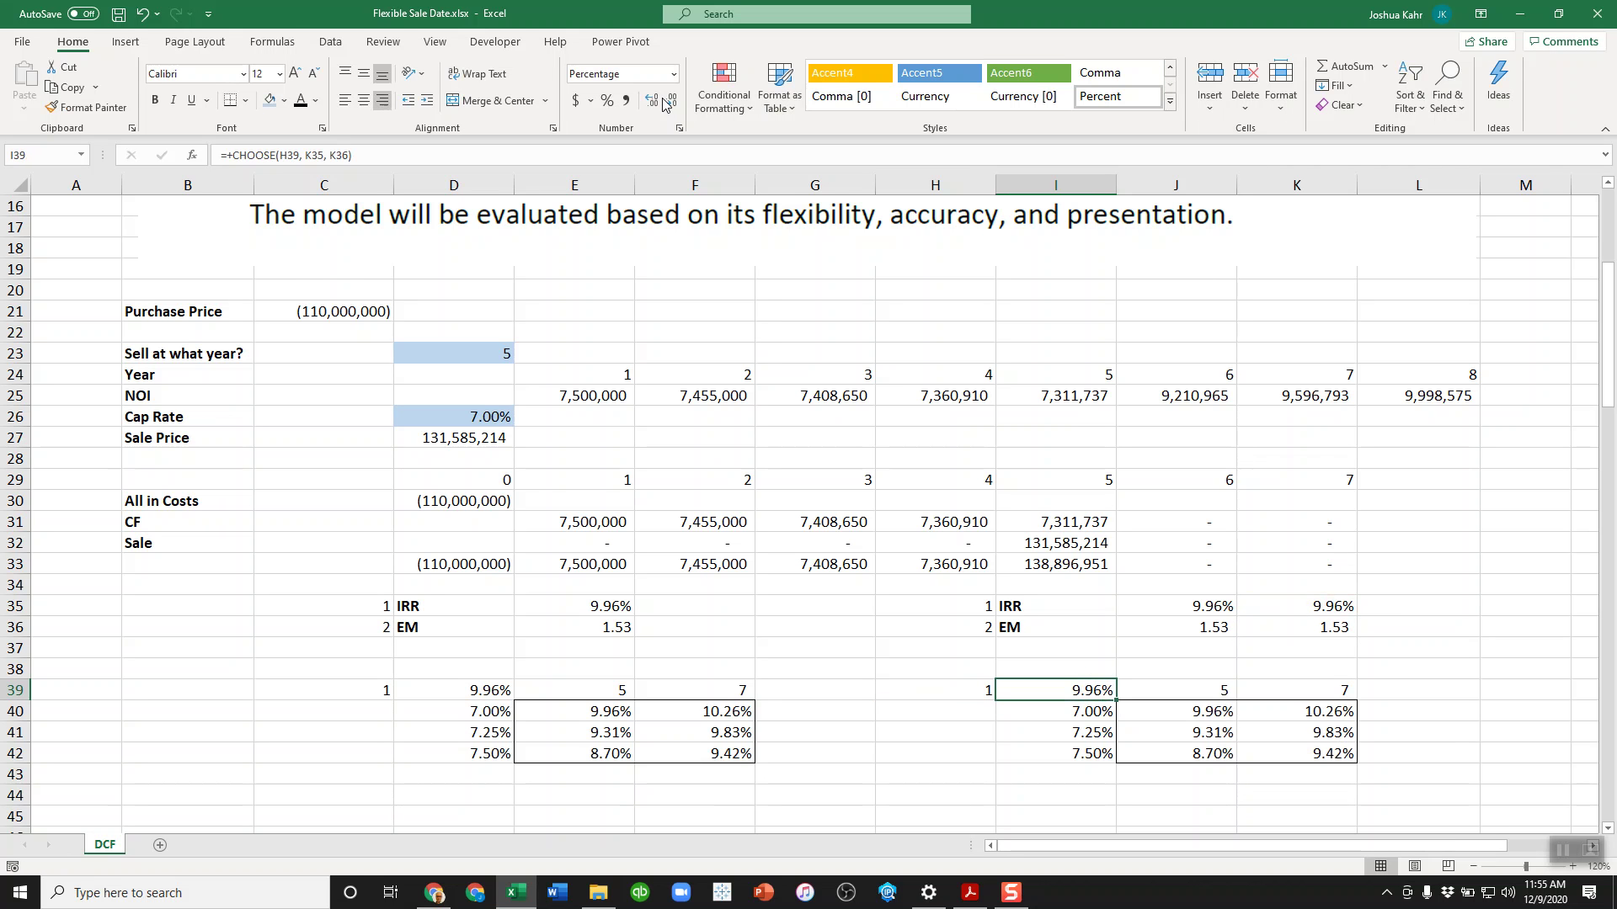
key("Left")
type("2")
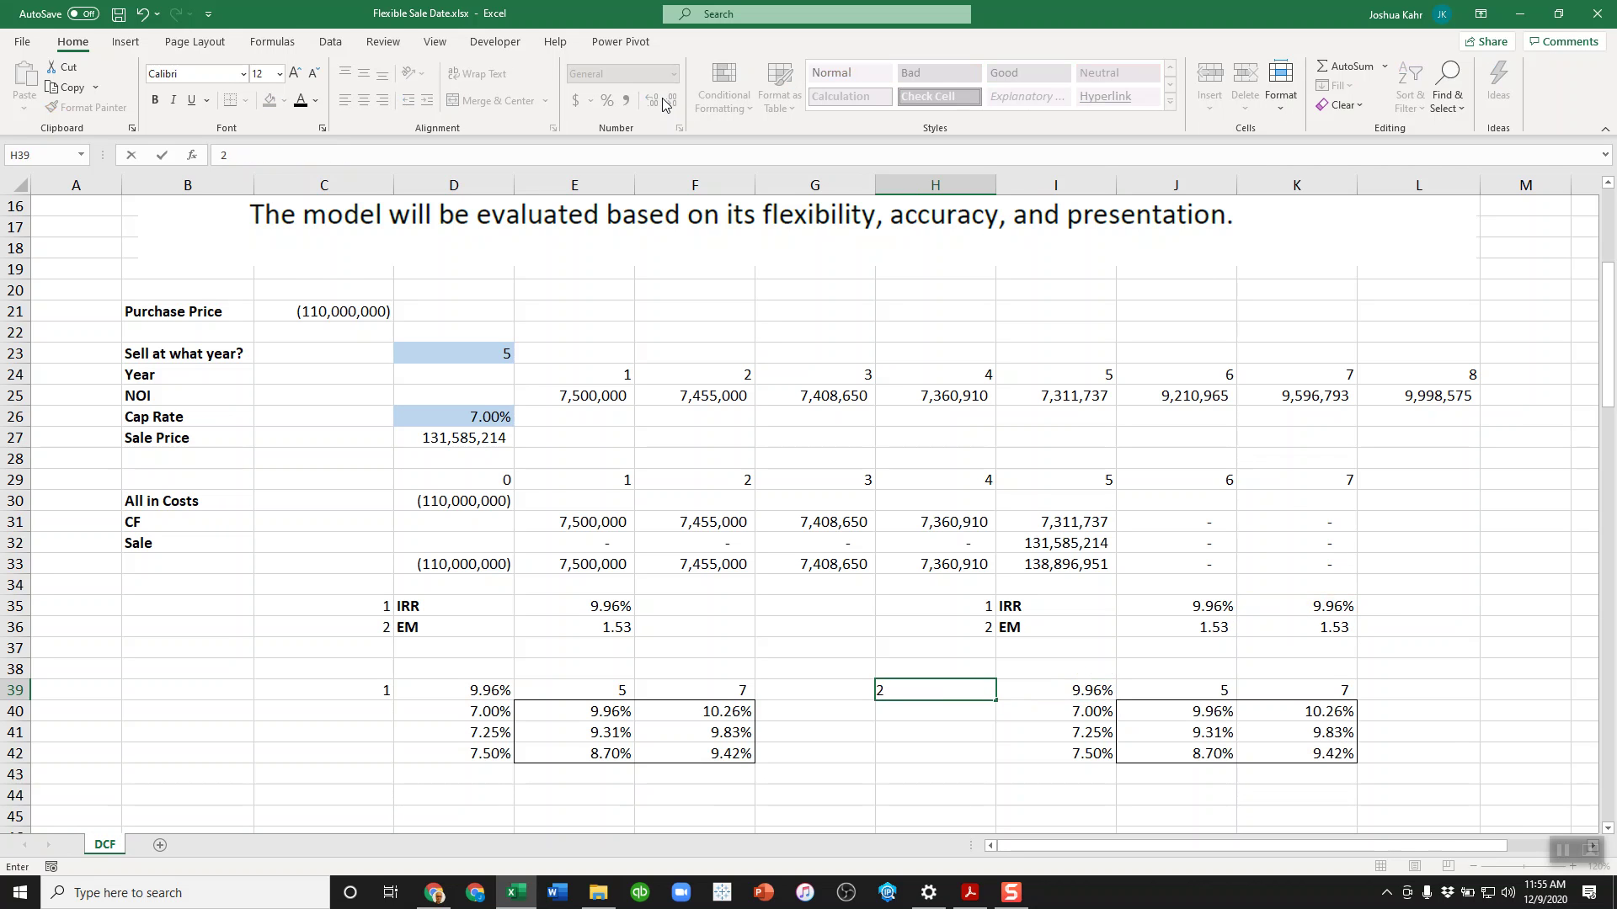
key("Right")
key("Left")
type("1")
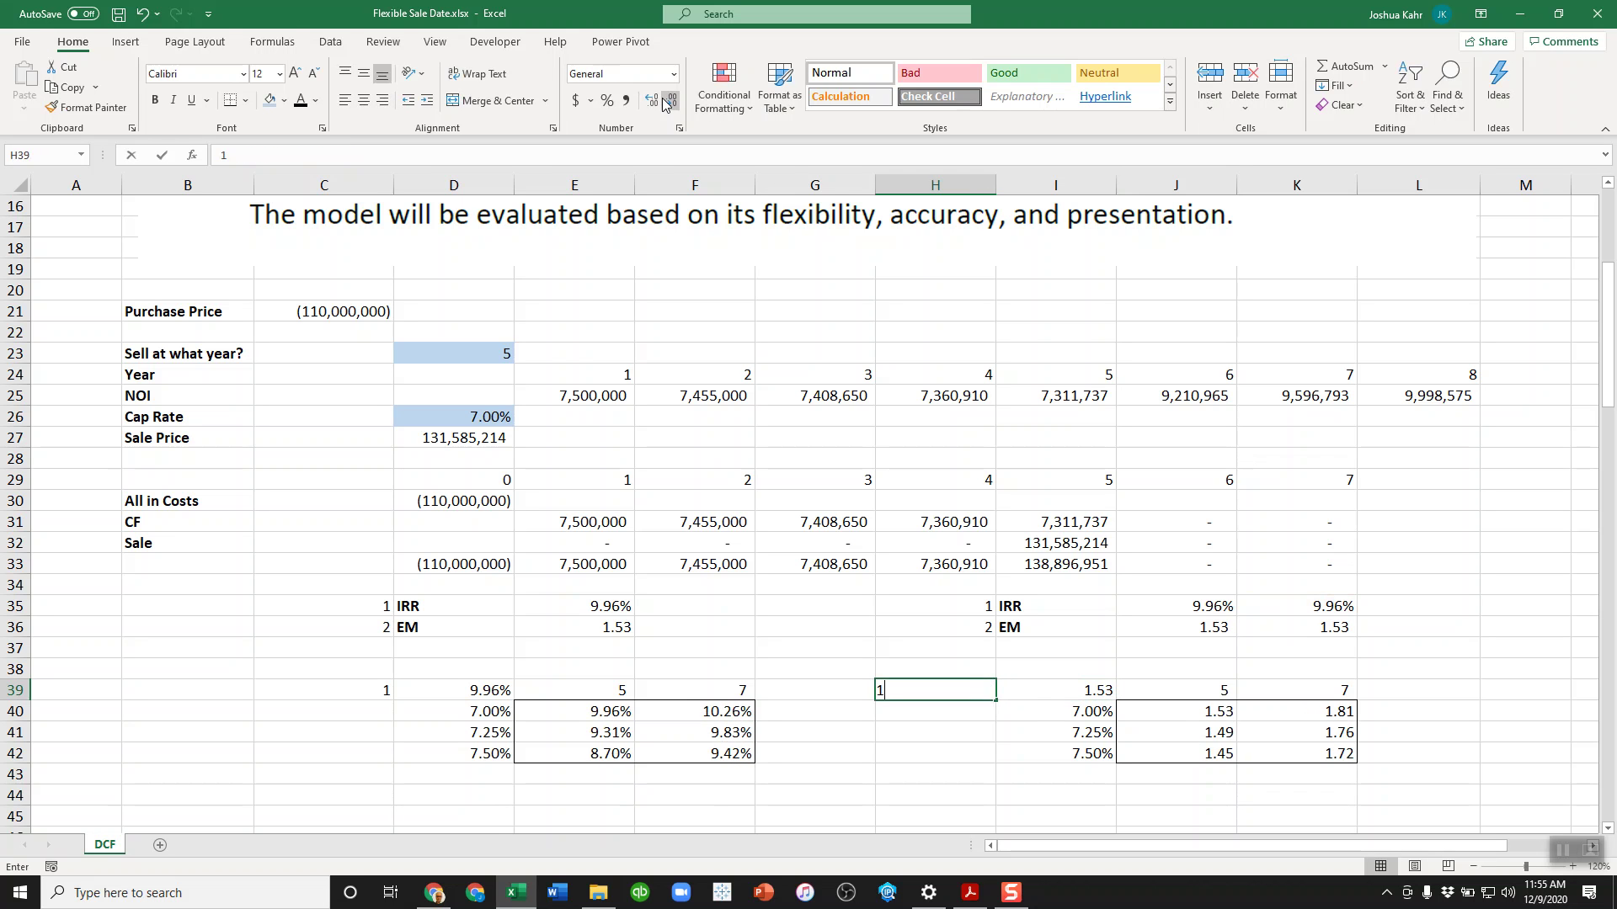
key("Right")
key("Left")
type("2")
key("Right")
key("Left")
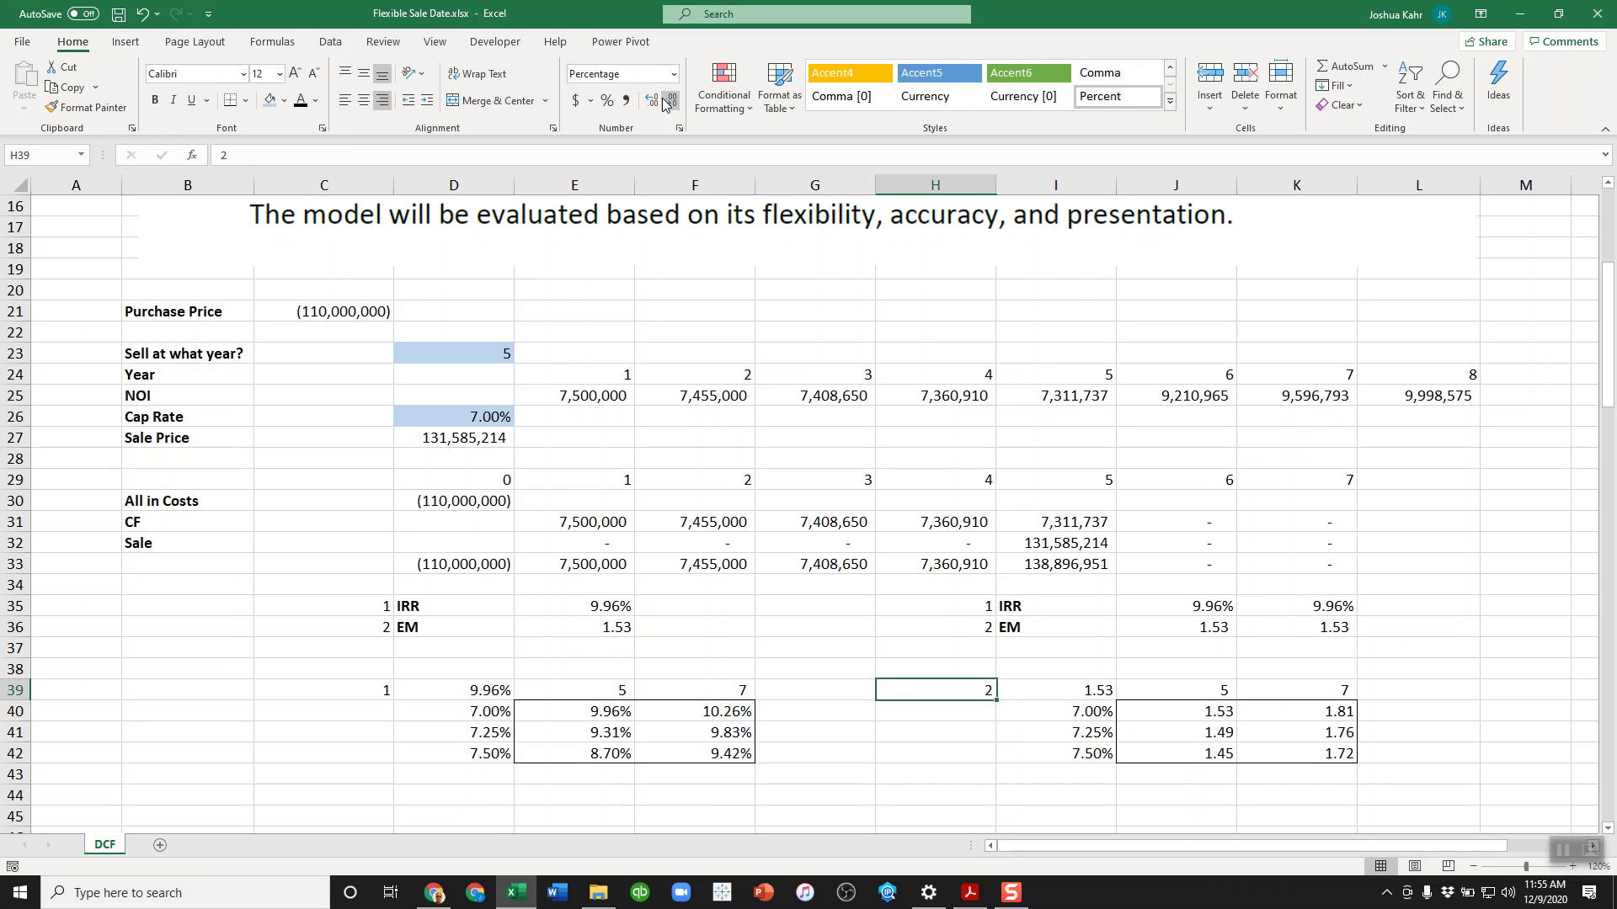
type("1")
key("Up")
key("Up")
key("Up")
key("Up")
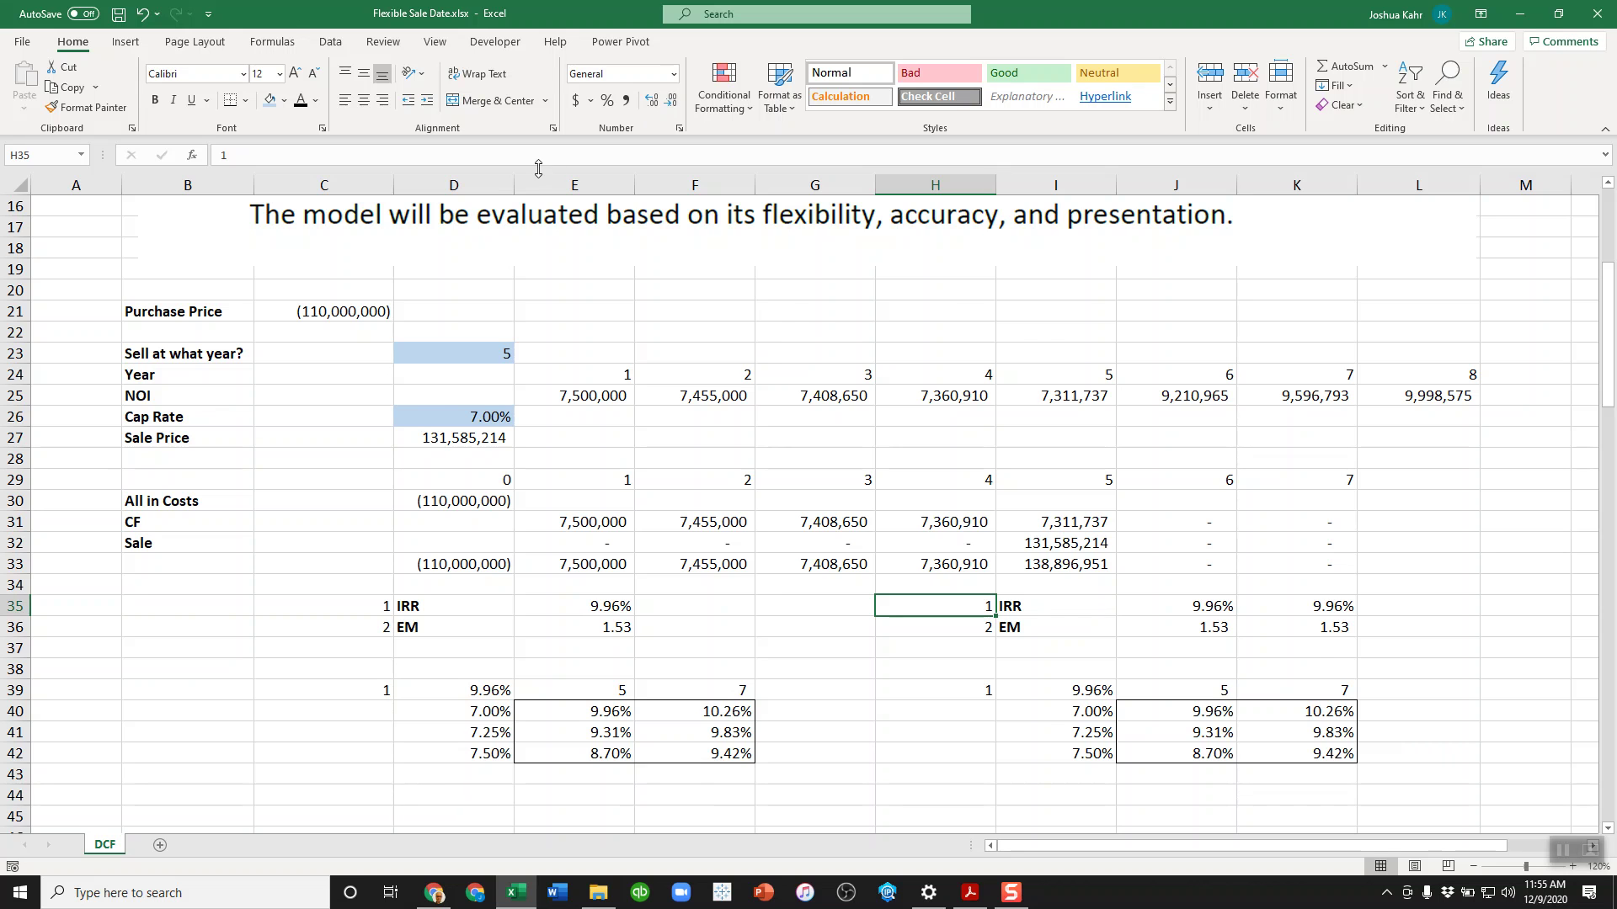
scroll(664, 268, "up", 3)
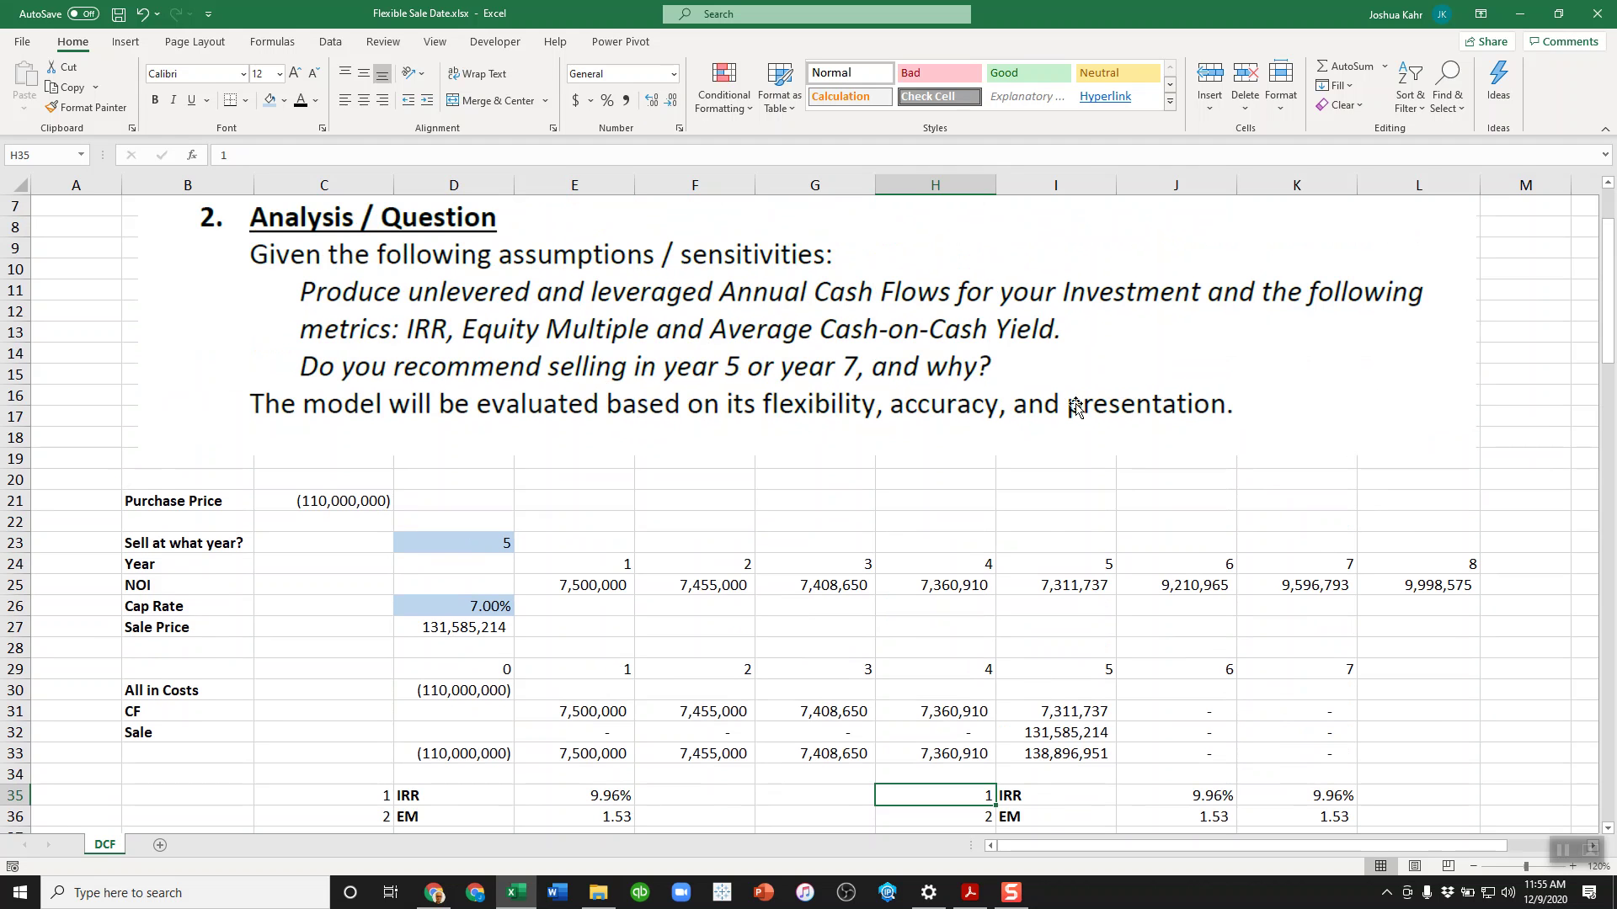
scroll(1044, 494, "down", 3)
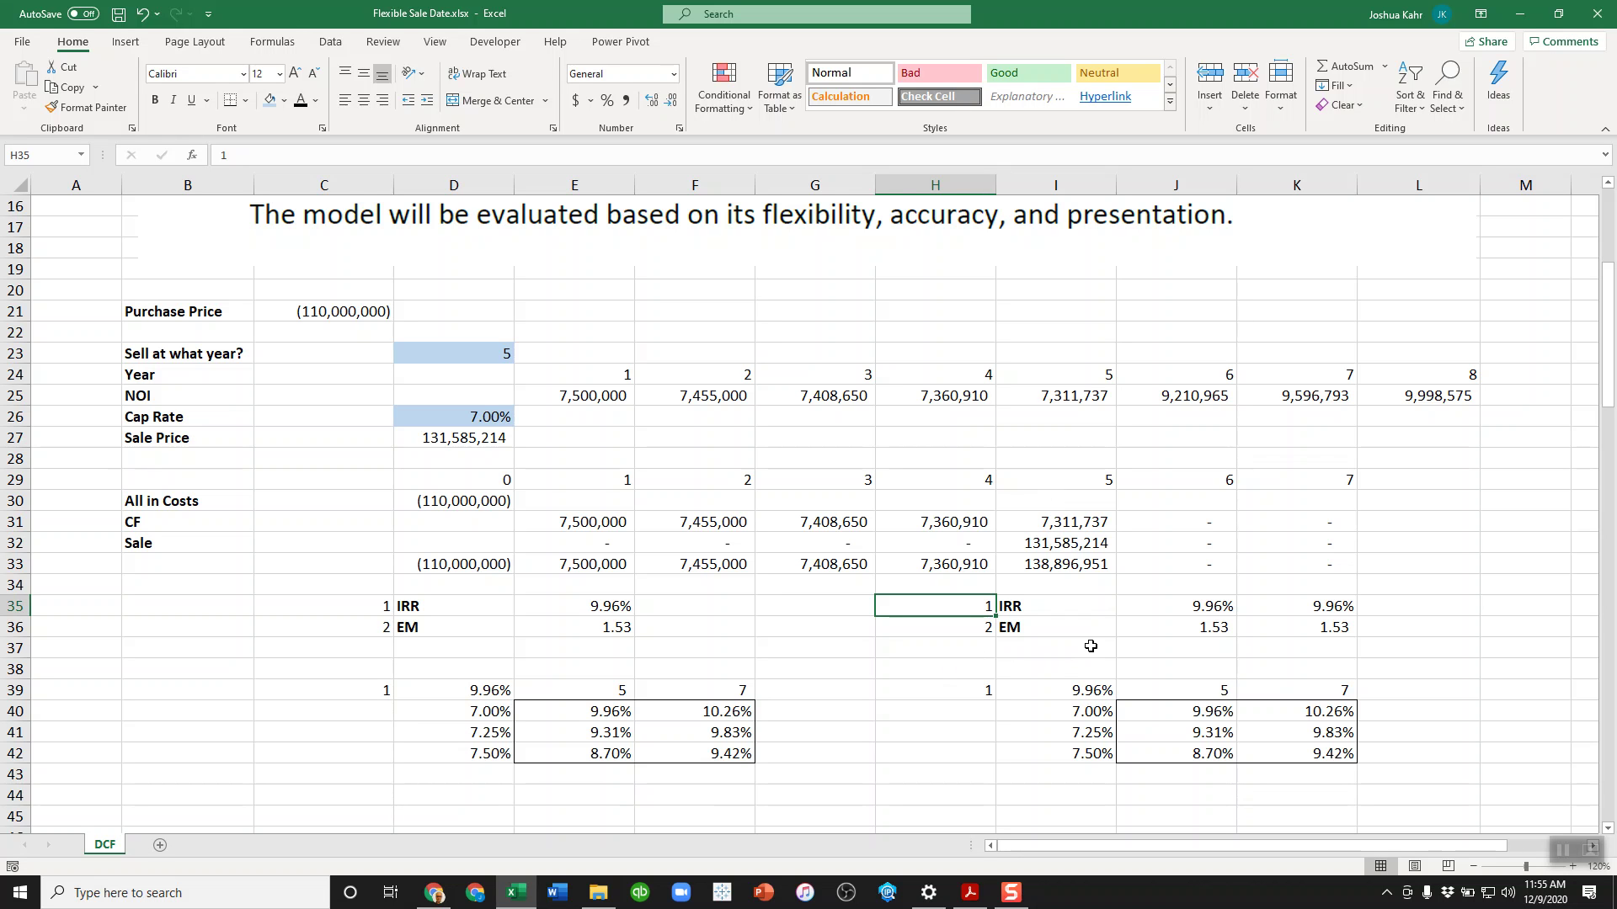
scroll(739, 512, "up", 1)
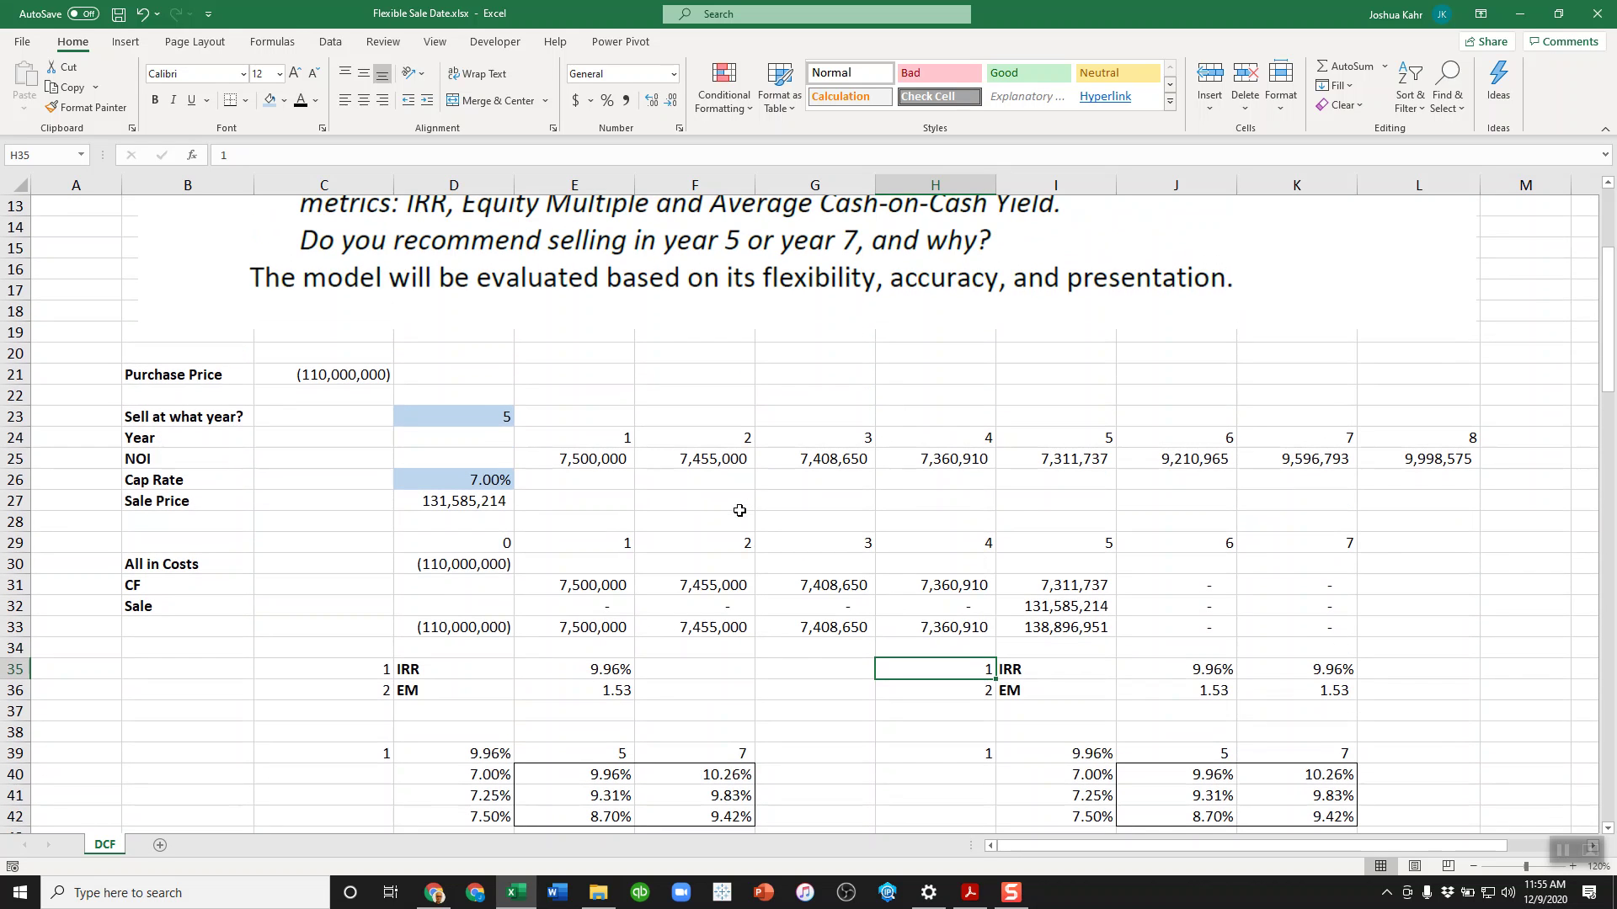
scroll(739, 506, "up", 2)
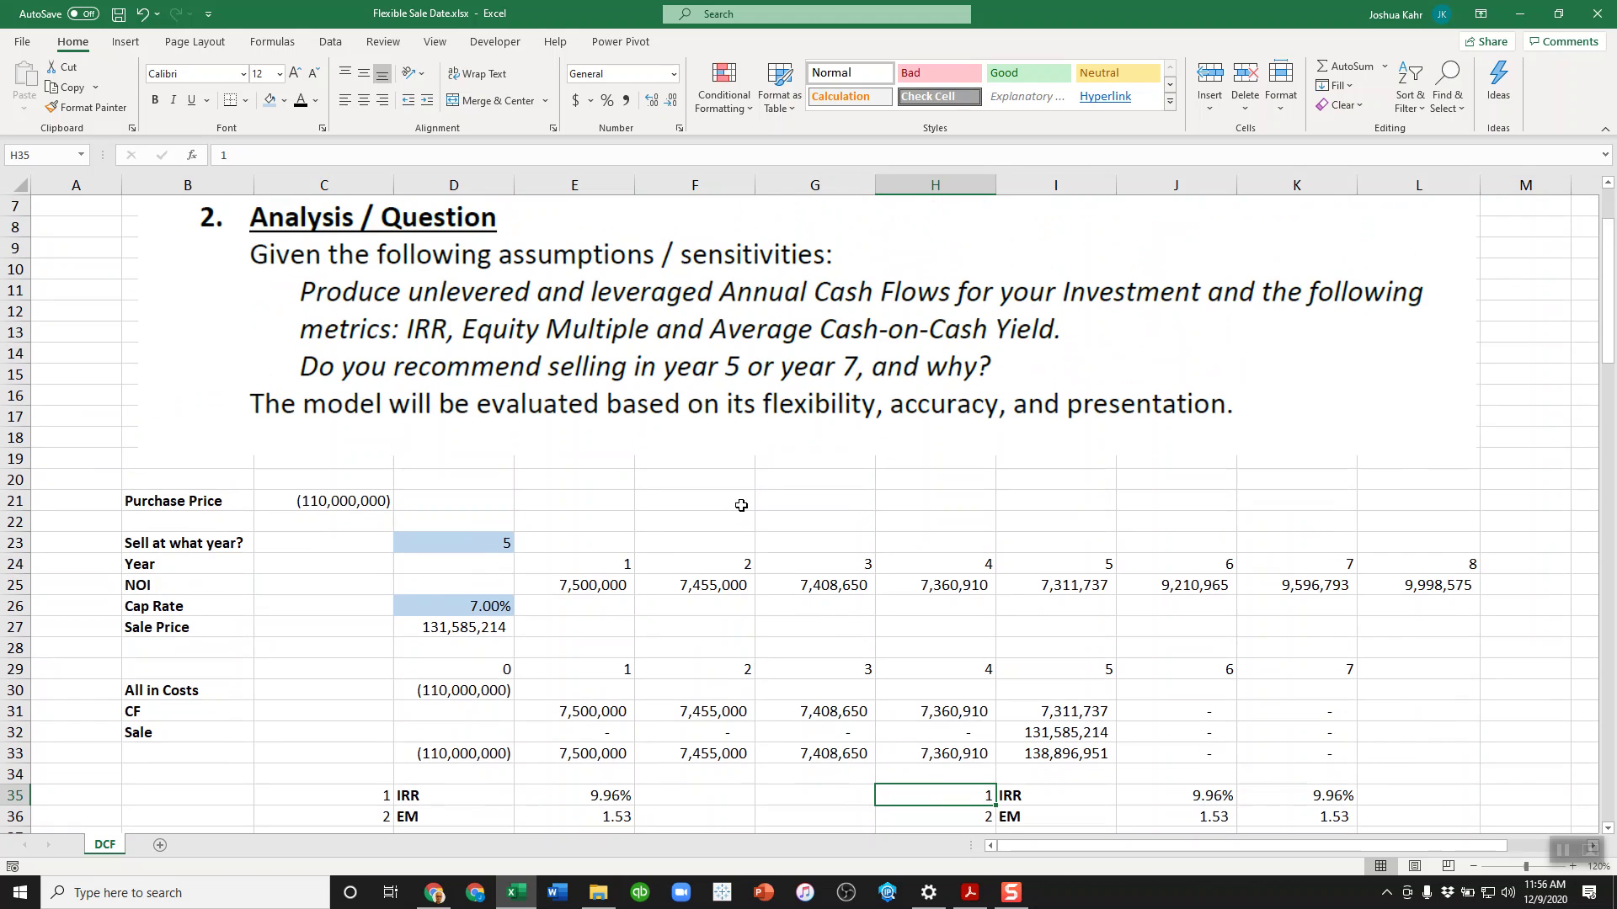
scroll(741, 506, "down", 2)
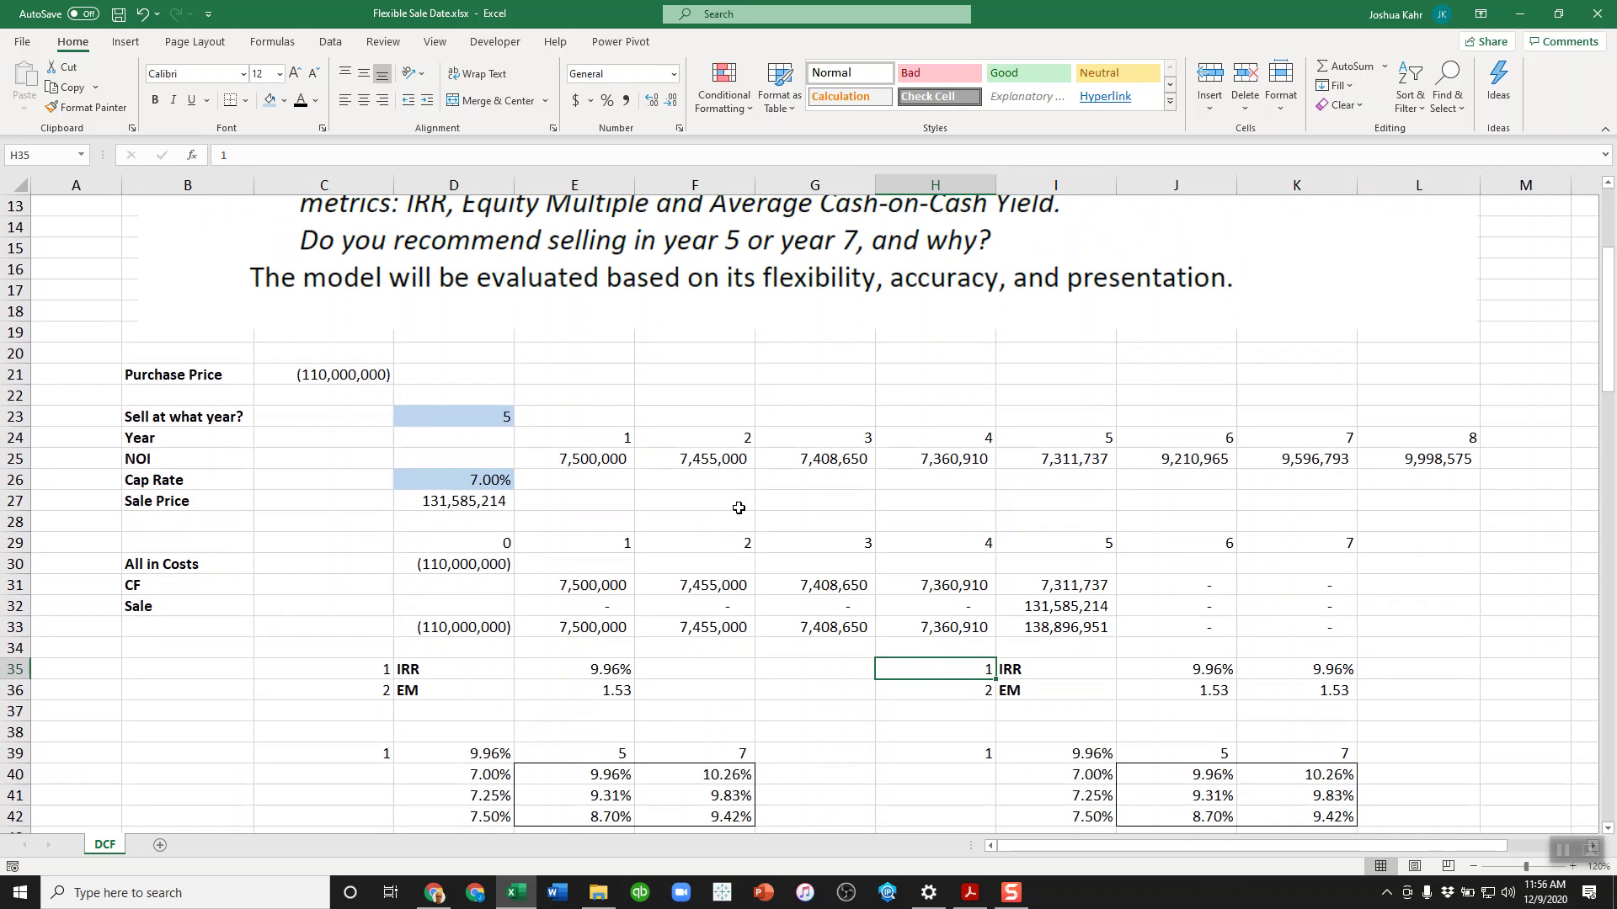
scroll(738, 520, "up", 4)
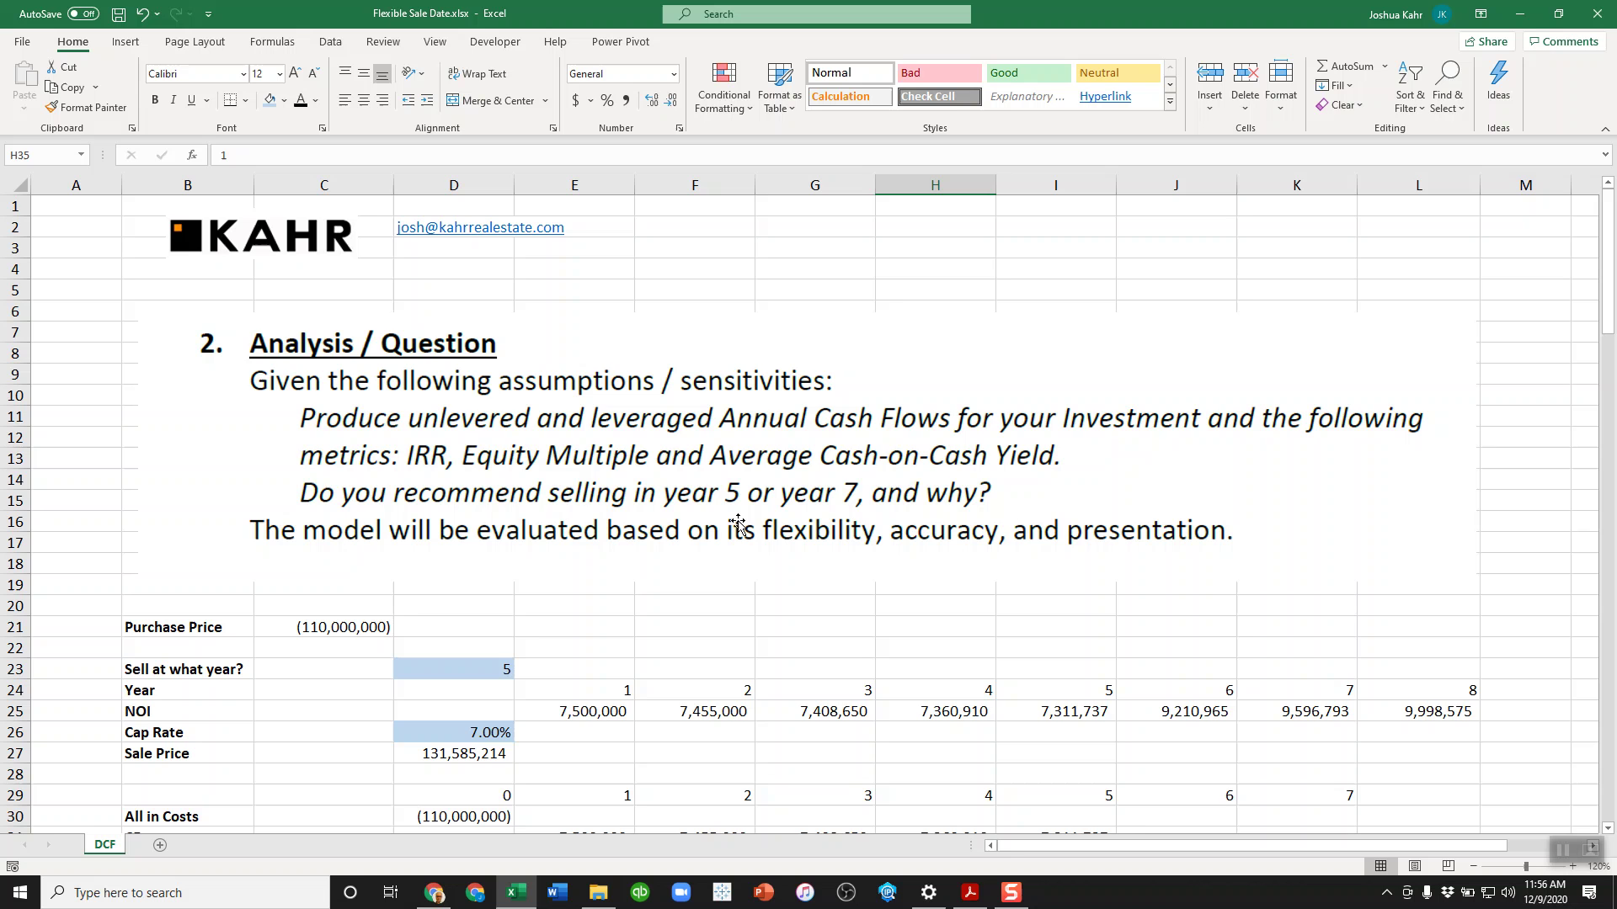
scroll(737, 524, "down", 3)
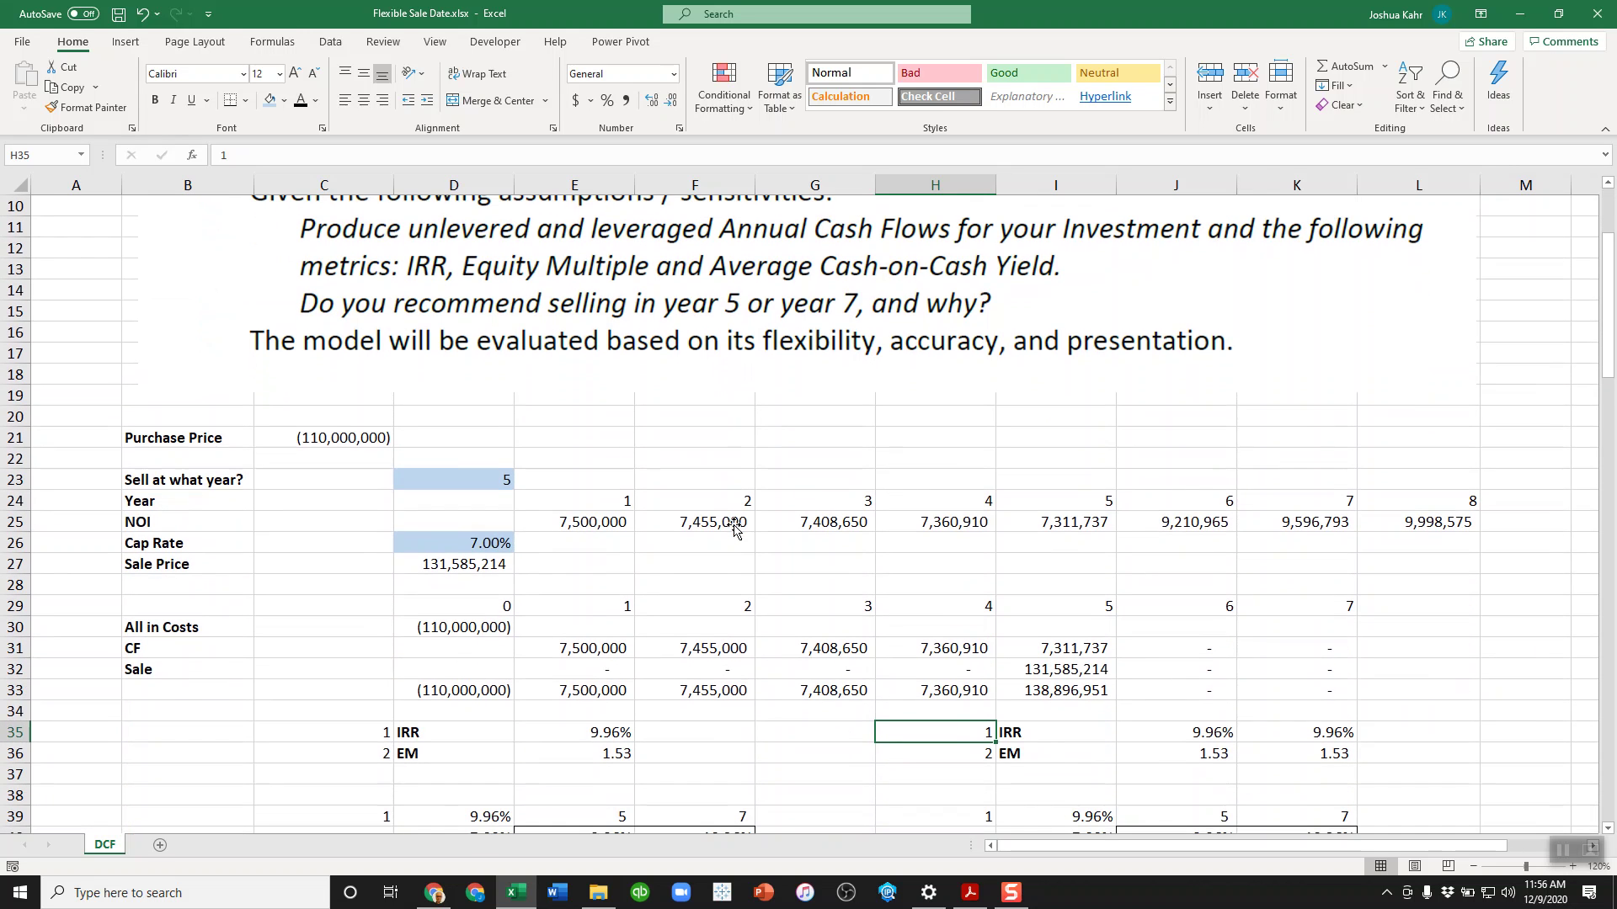
Review the E32 IF sale formula, then display D27's HLOOKUP Sale Price of 131,585,214.
left_click(610, 651)
left_click(611, 669)
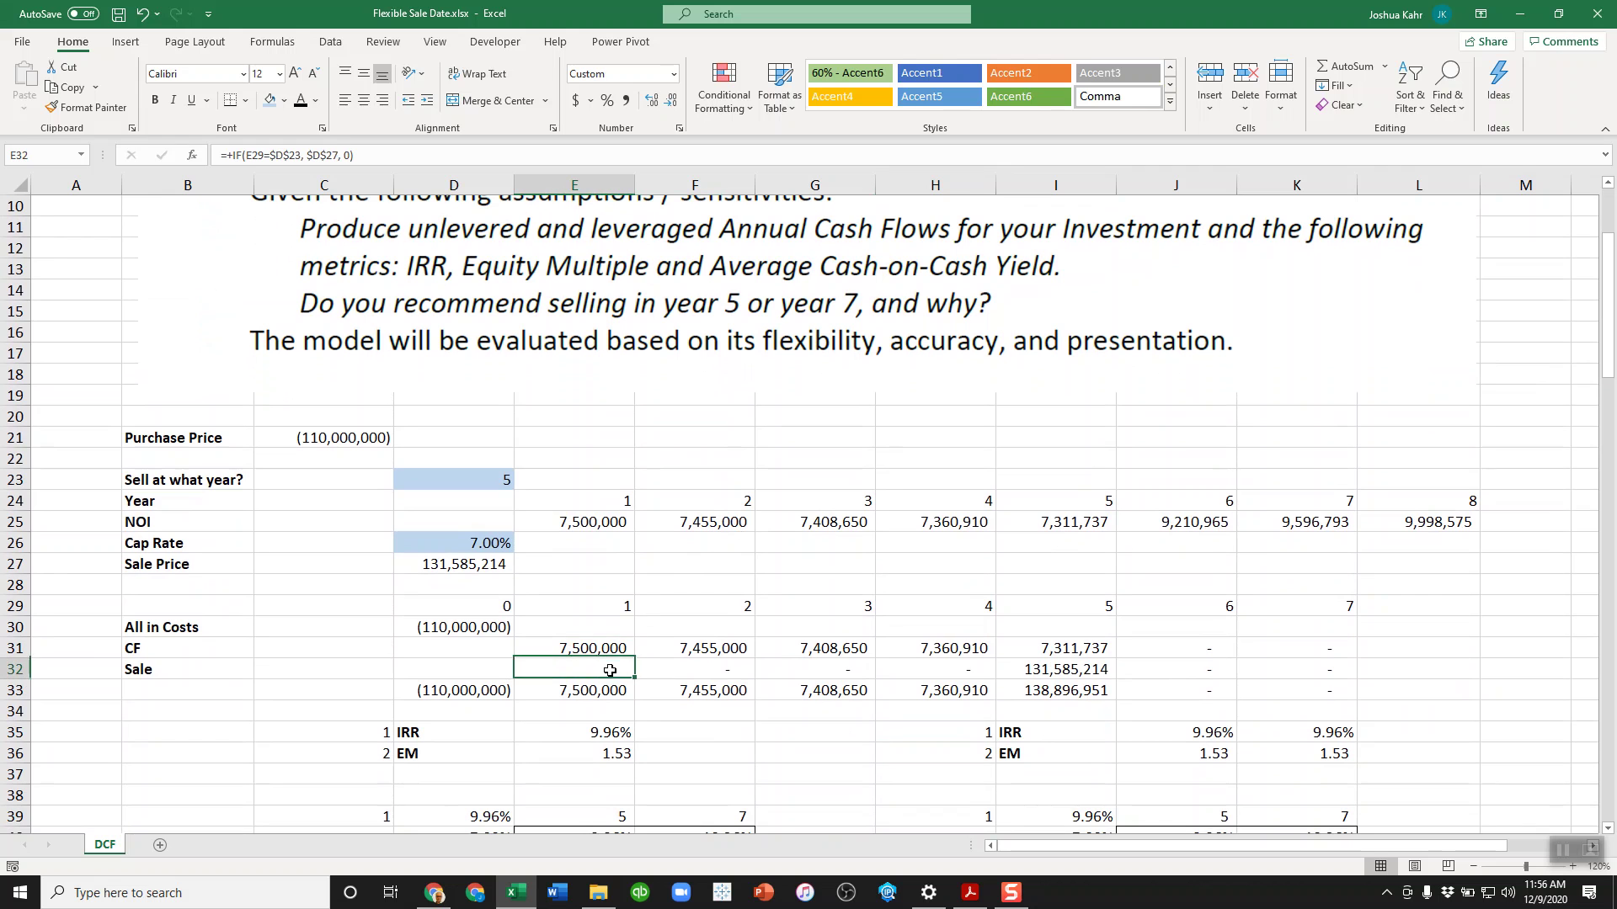
left_click(738, 538)
left_click(455, 541)
left_click(472, 564)
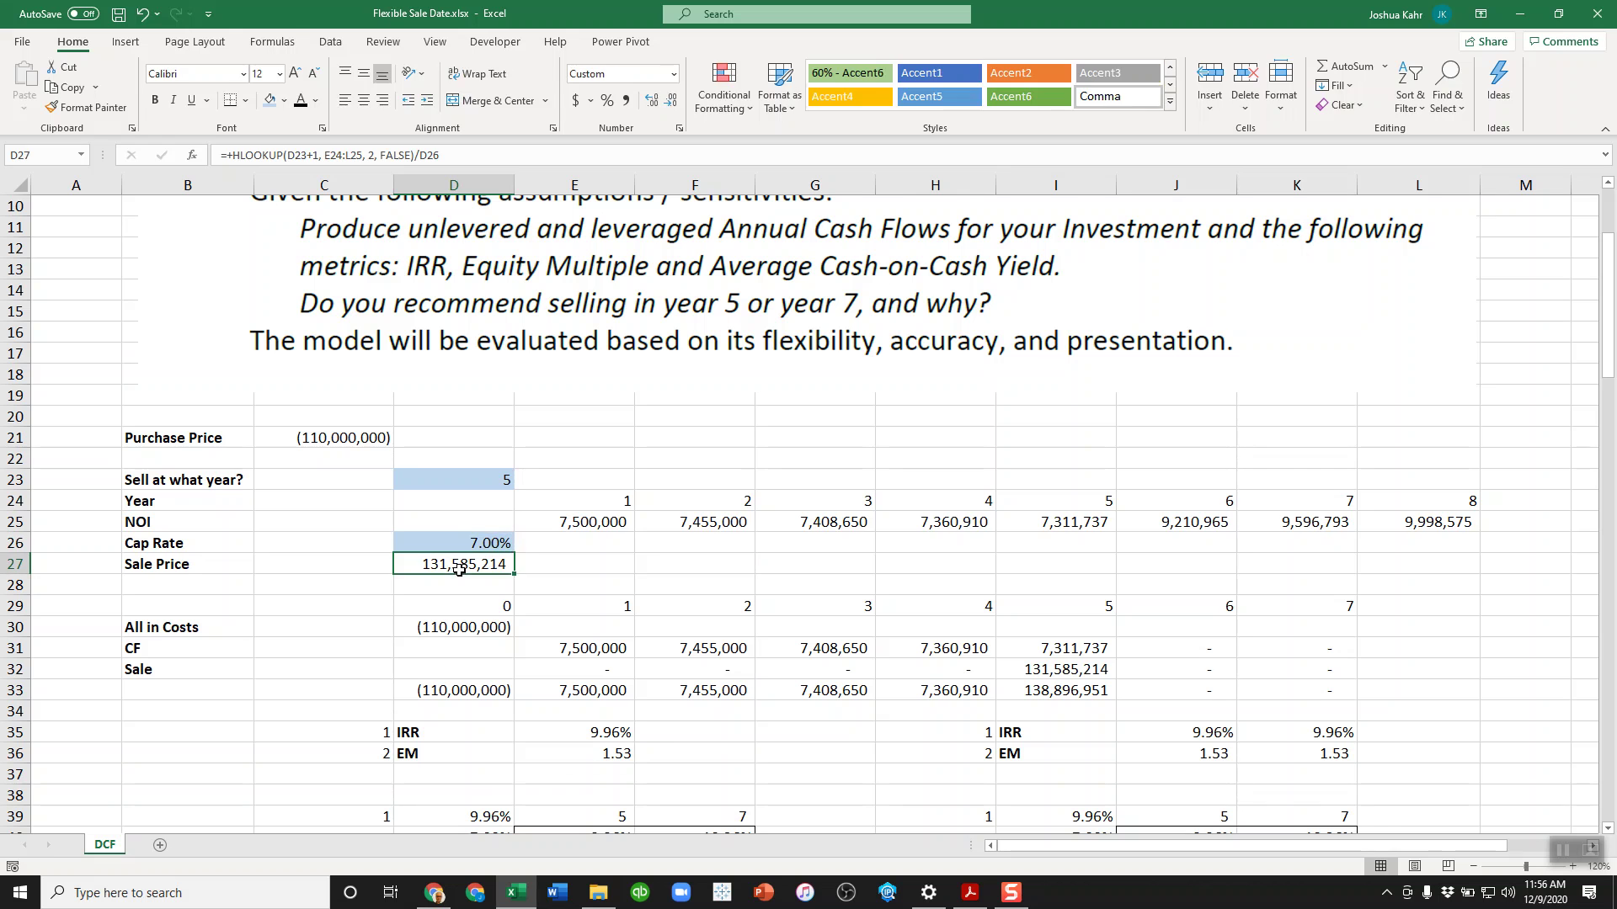
double_click(493, 572)
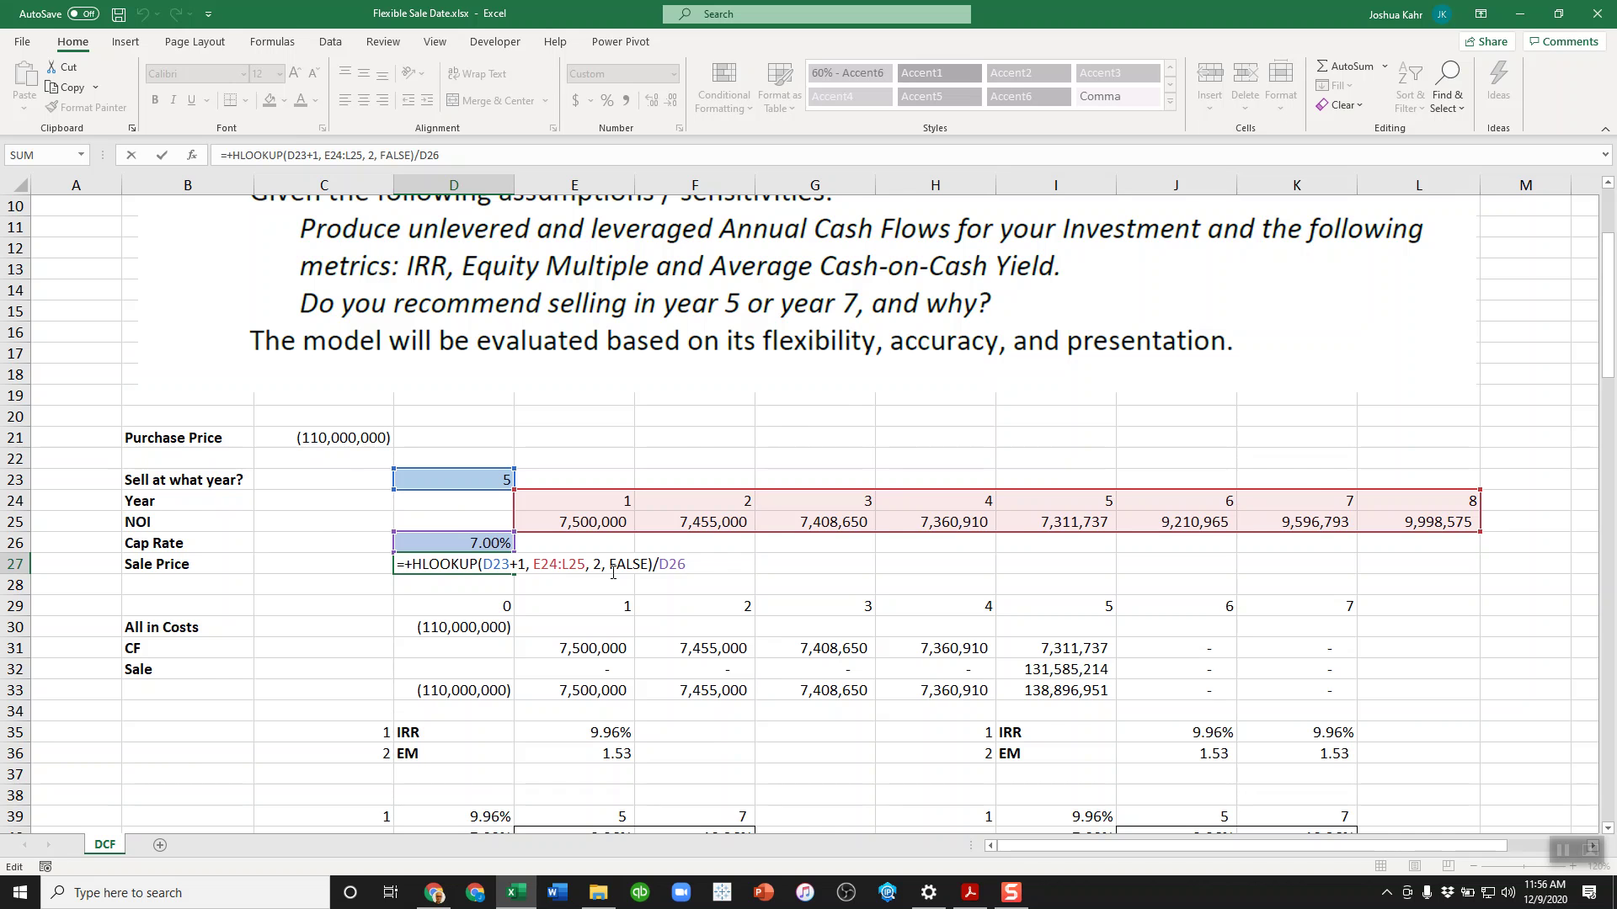
key("ctrl+Return")
scroll(606, 568, "up", 3)
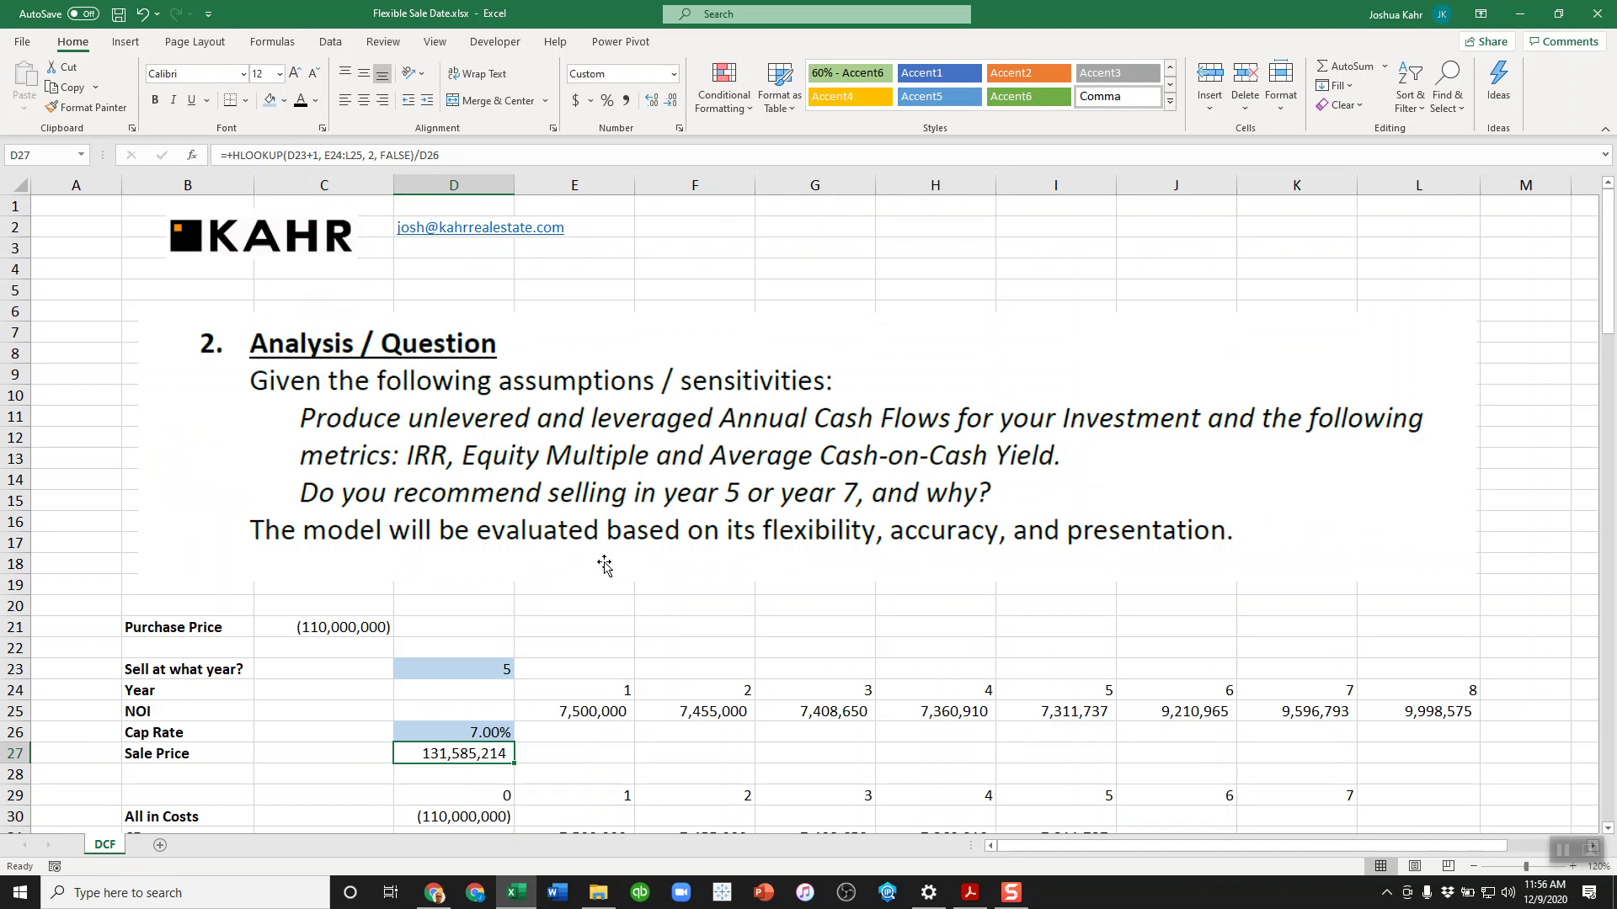
left_click(739, 221)
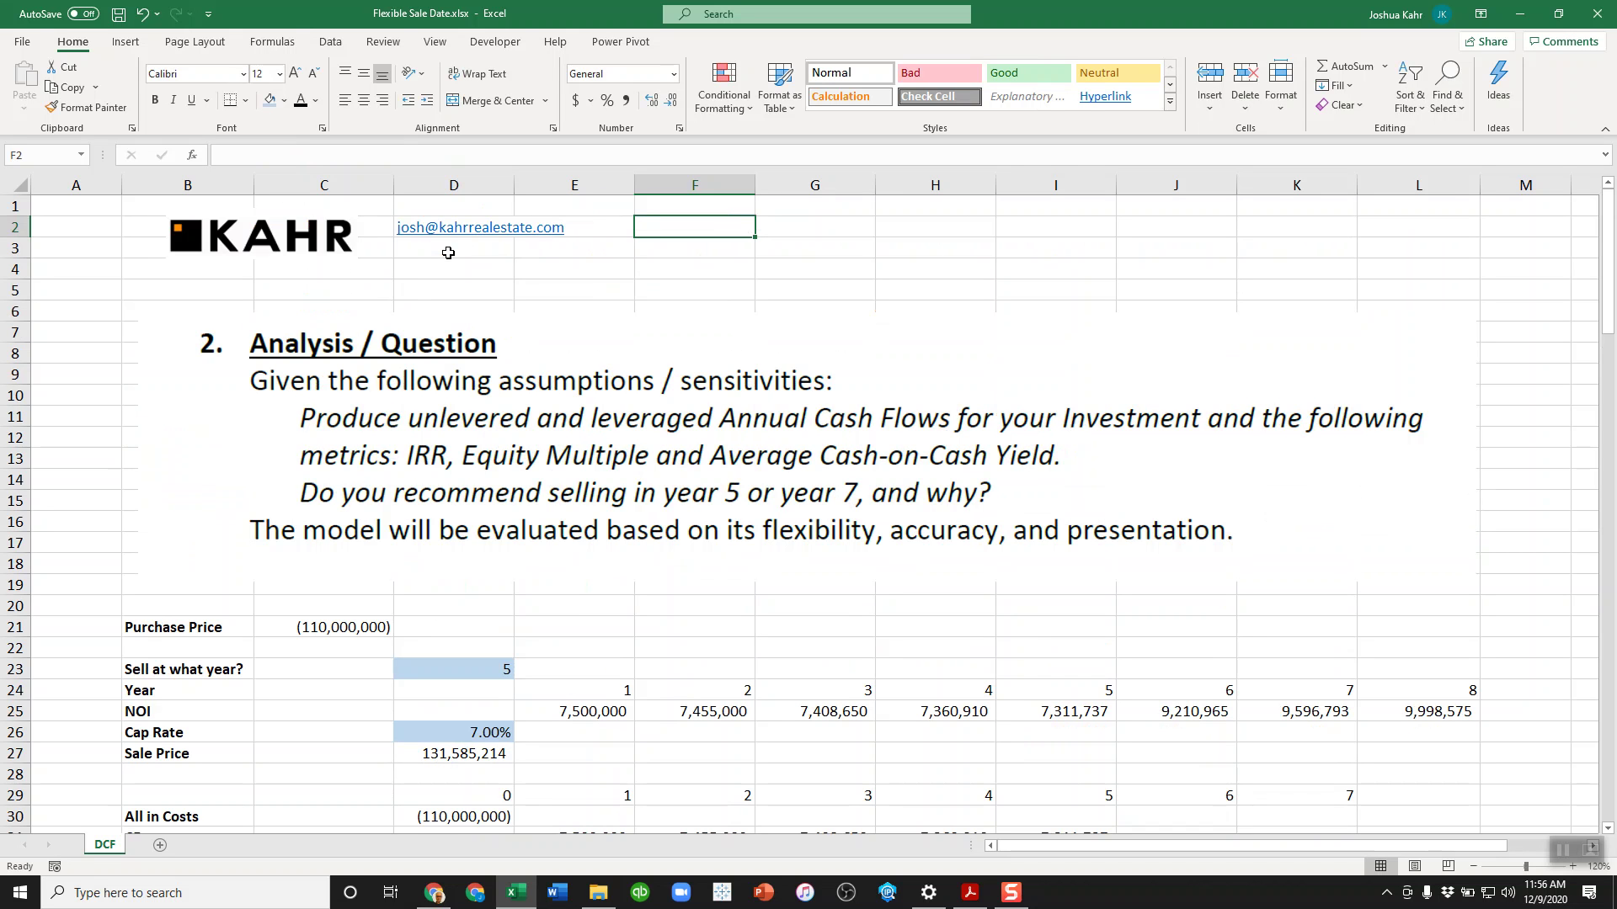
left_click(448, 252)
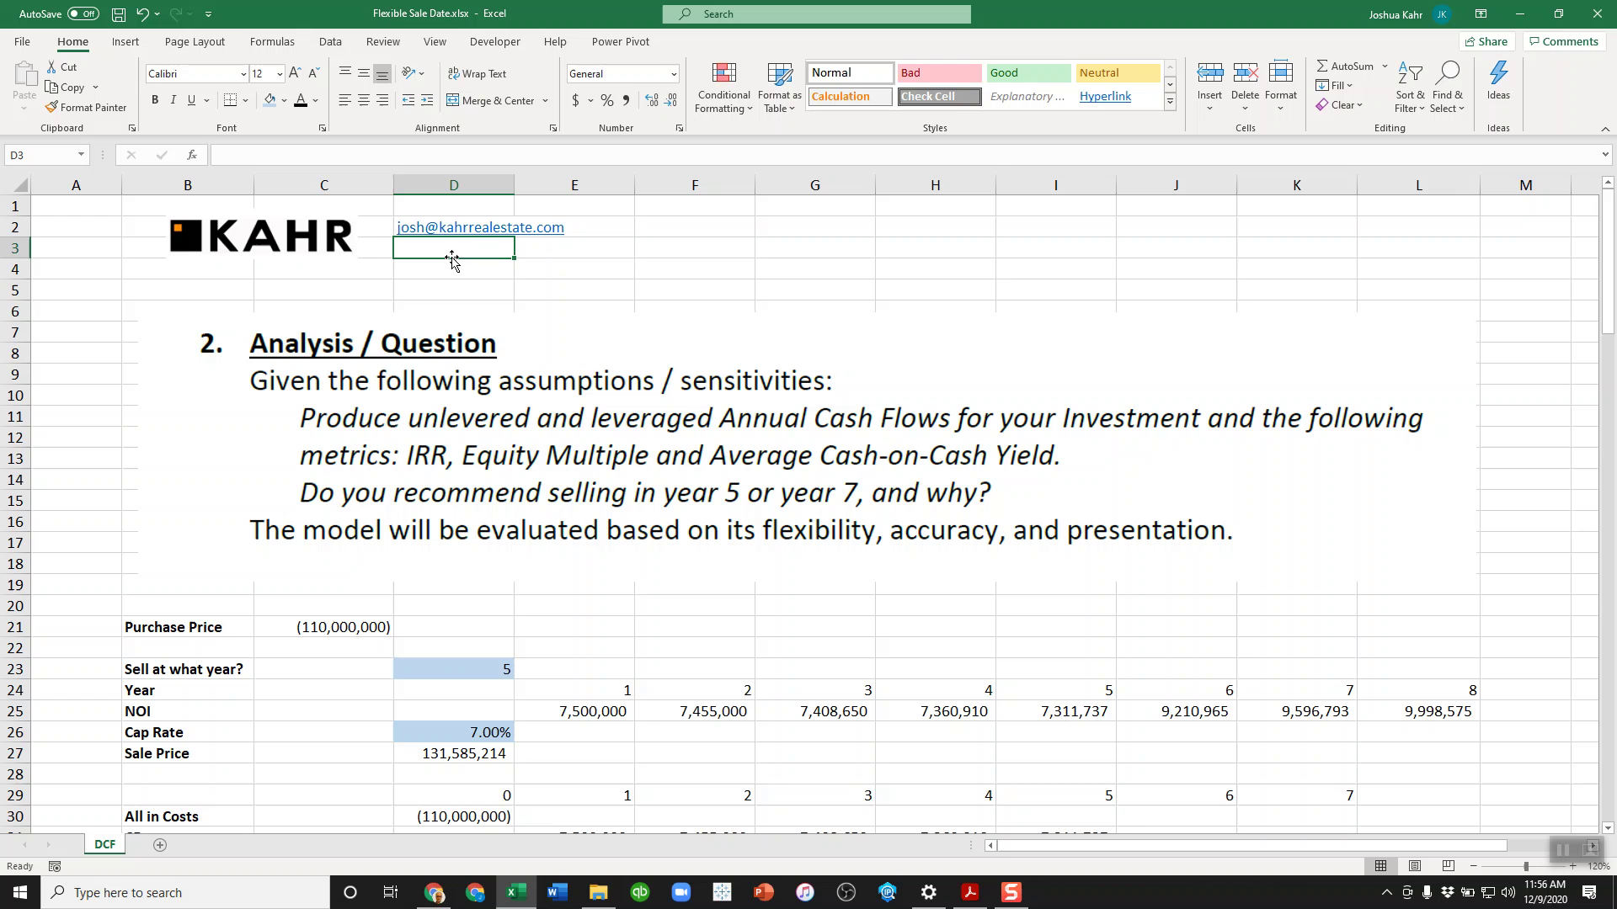
left_click(689, 253)
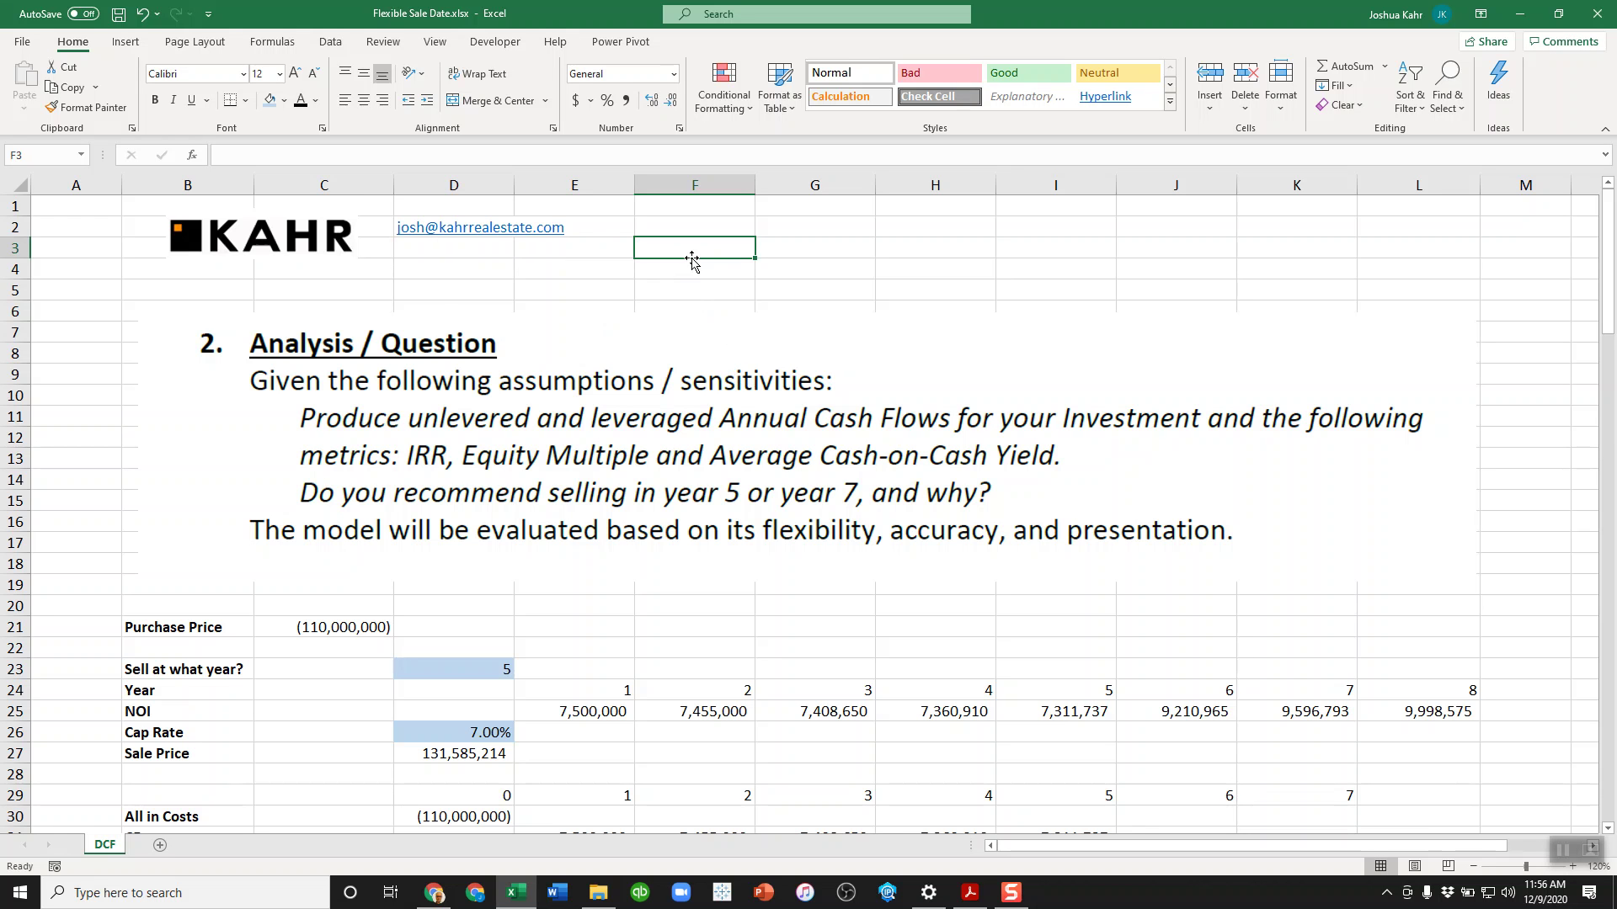
scroll(805, 585, "down", 6)
scroll(805, 585, "down", 4)
scroll(805, 584, "up", 10)
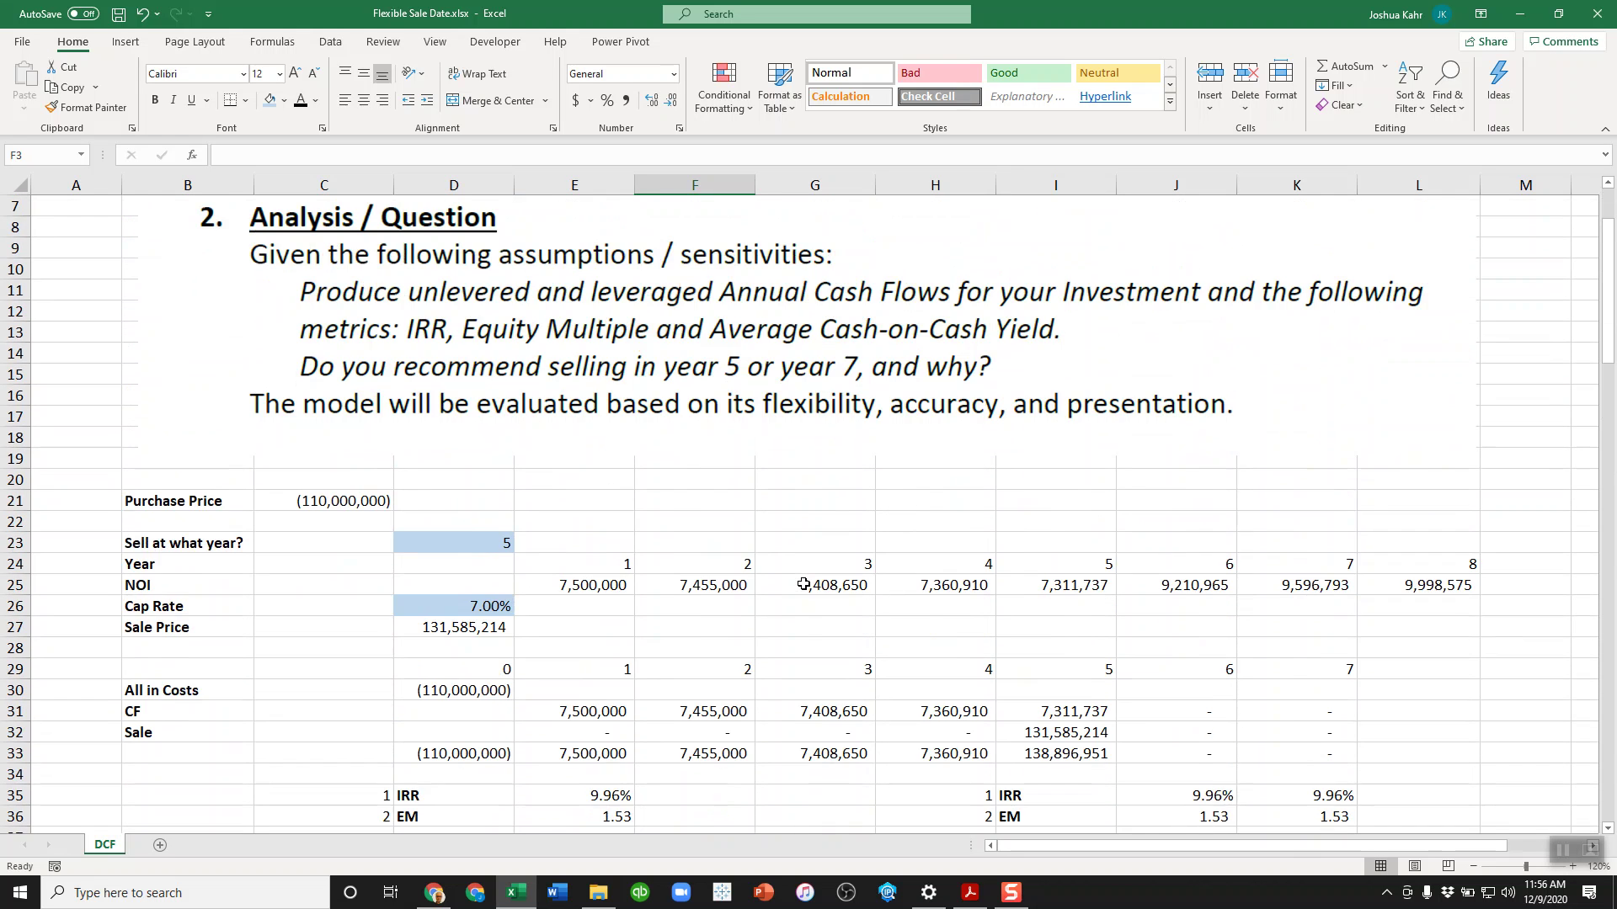